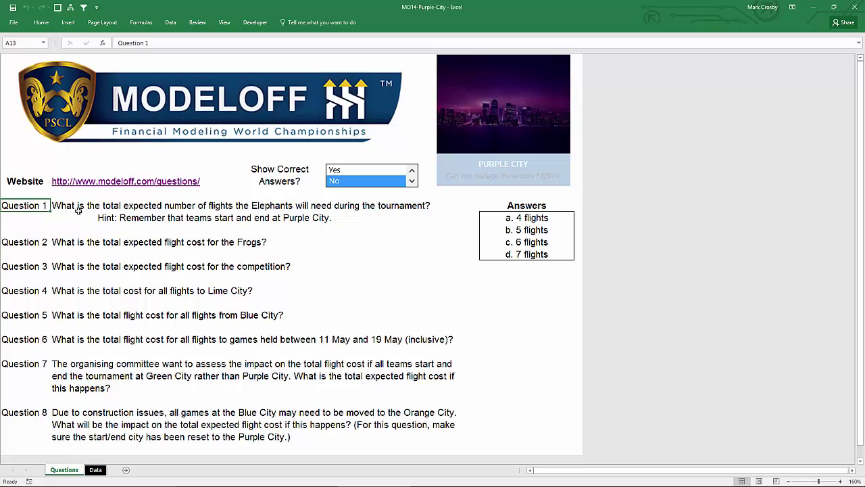
# - Go to the ModelOff past questions page and open the Purple City case tile
pyautogui.click(67, 183)
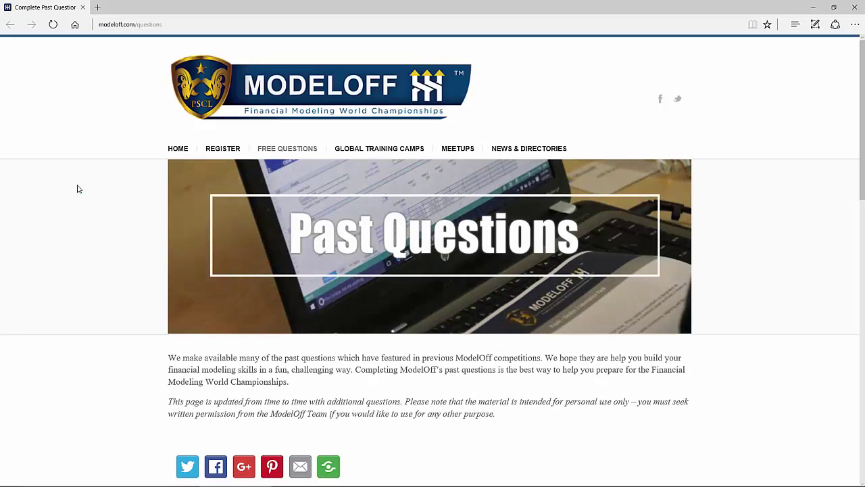
pyautogui.scroll(-6, 114, 254)
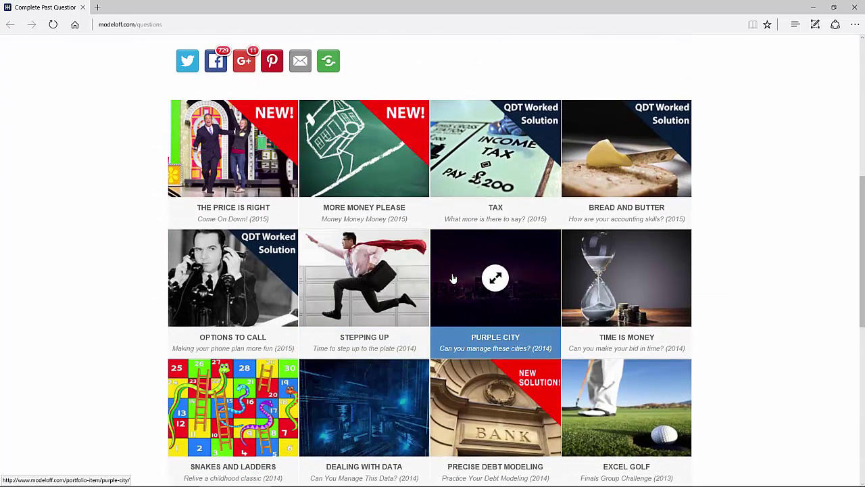
pyautogui.click(453, 278)
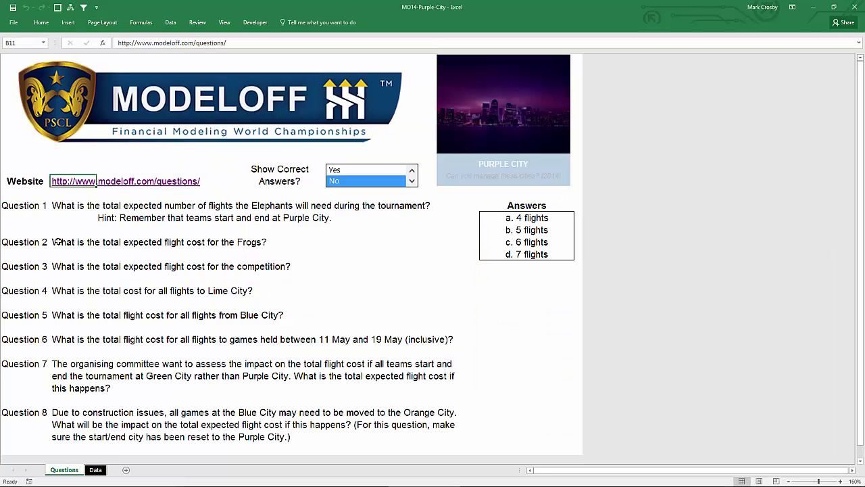
pyautogui.click(41, 208)
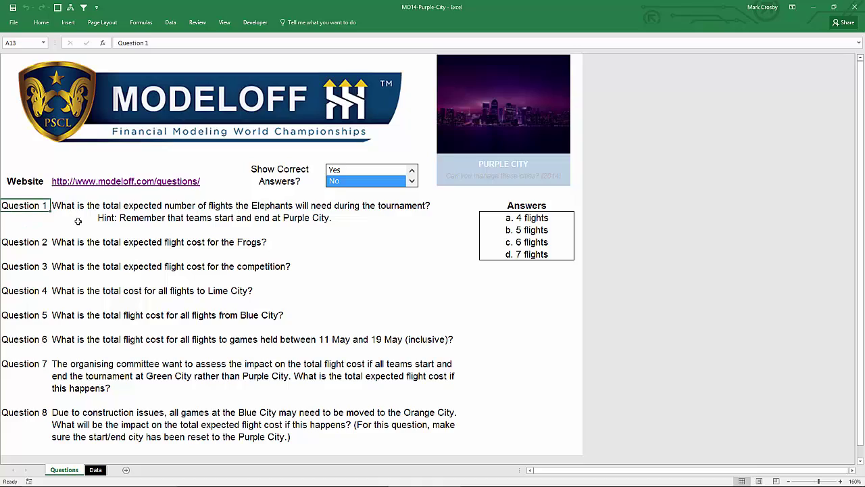
pyautogui.hotkey('ctrl', 'pagedown')
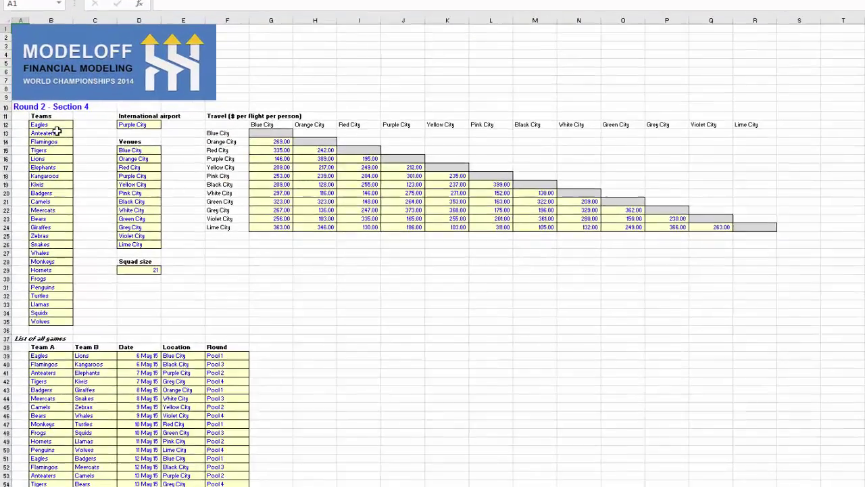
pyautogui.moveTo(33, 132); pyautogui.dragTo(41, 277)
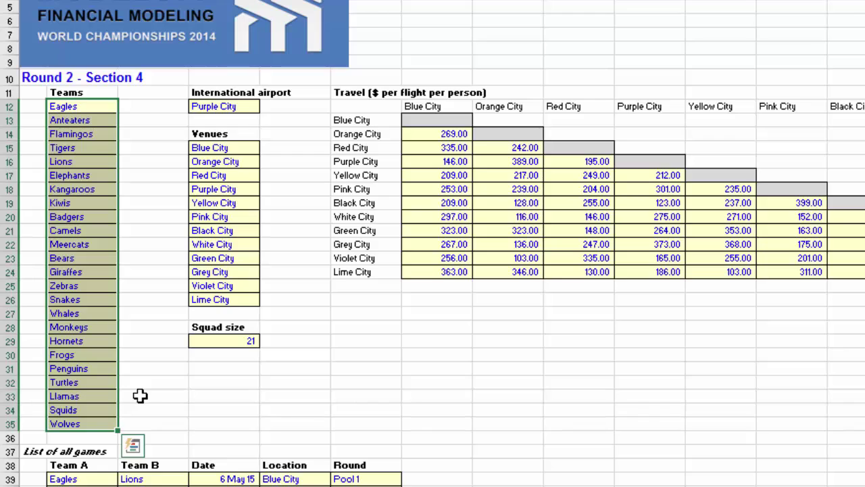
pyautogui.click(208, 342)
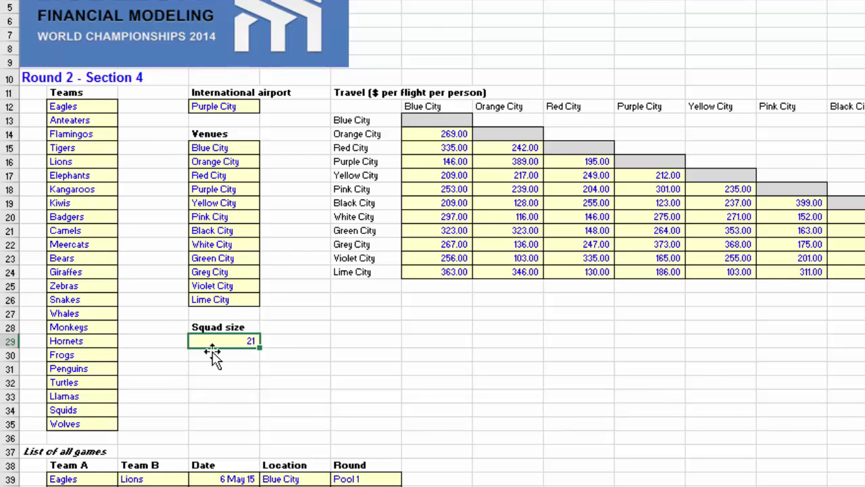
pyautogui.scroll(-6, 144, 455)
pyautogui.click(97, 251)
pyautogui.scroll(-4, 243, 85)
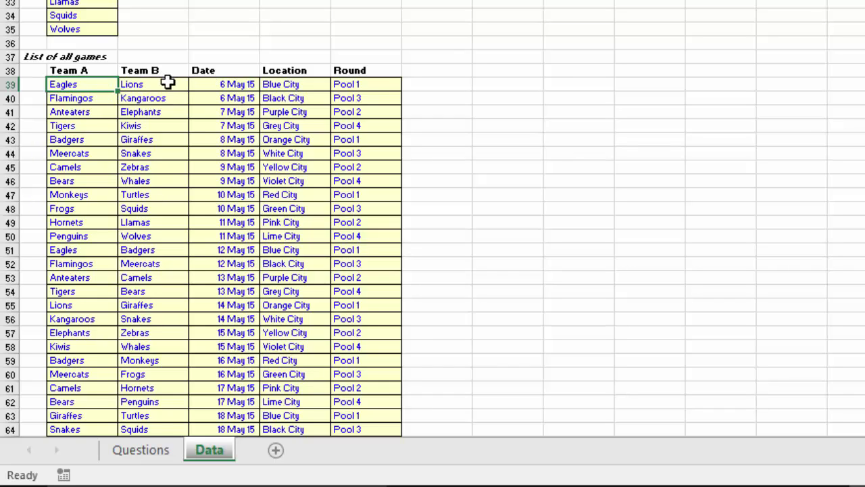
pyautogui.click(209, 83)
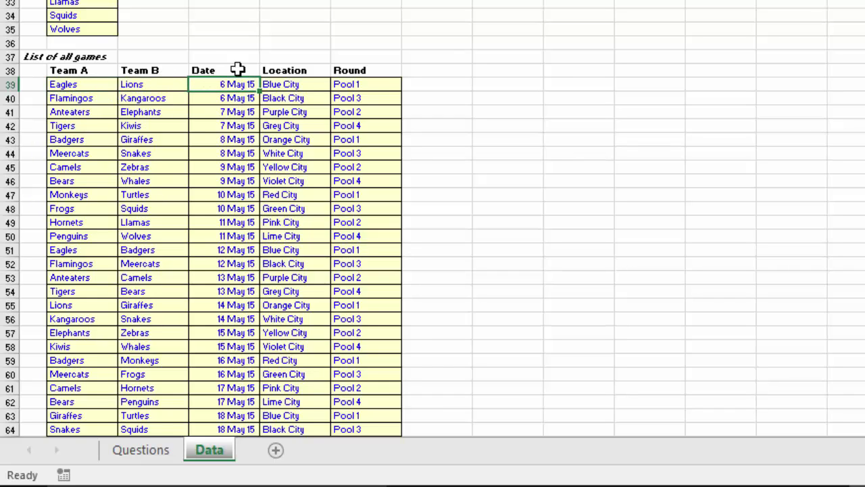
pyautogui.click(306, 87)
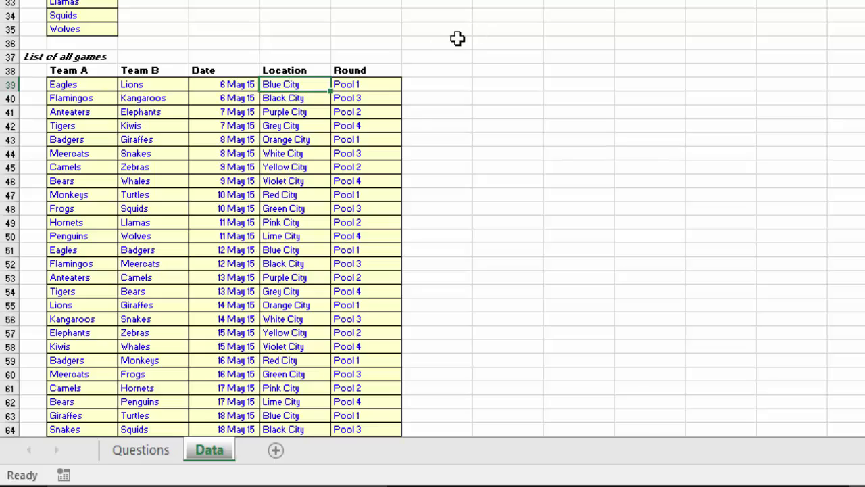
pyautogui.scroll(-12, 457, 41)
pyautogui.scroll(-6, 457, 42)
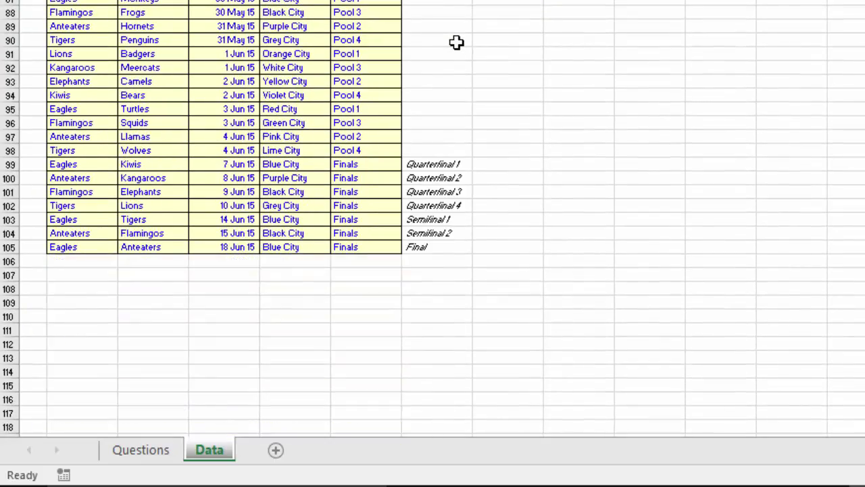
pyautogui.scroll(10, 456, 43)
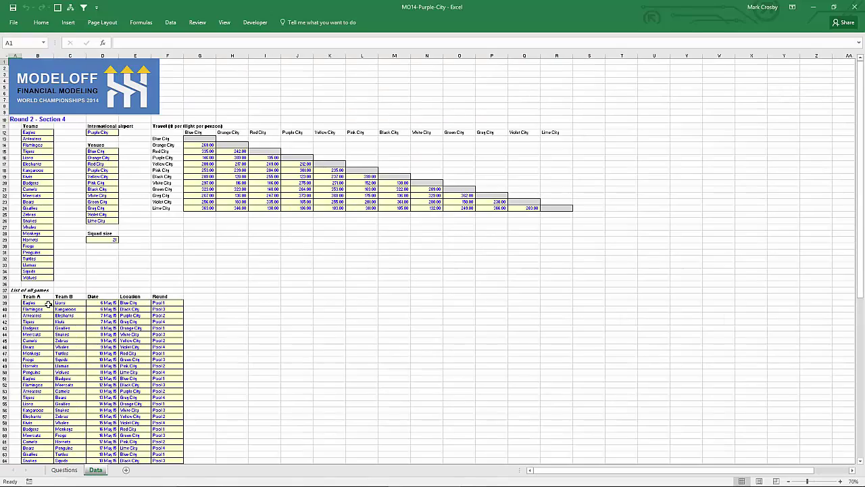
pyautogui.click(49, 304)
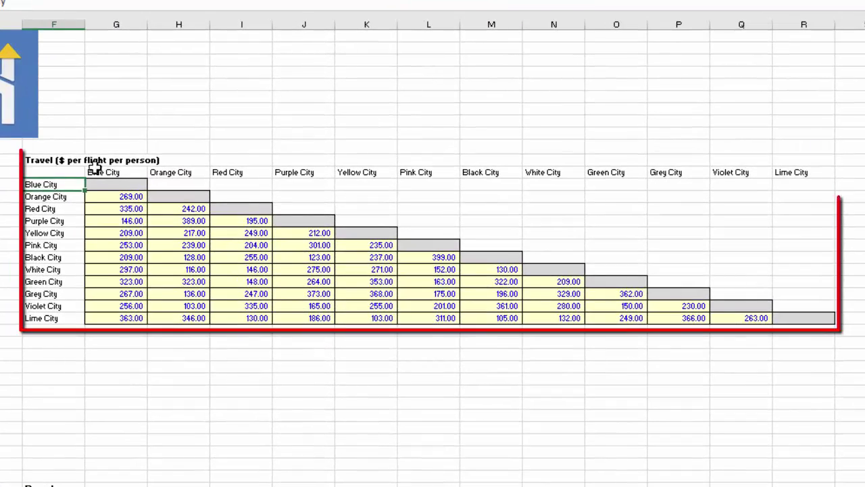
pyautogui.click(96, 162)
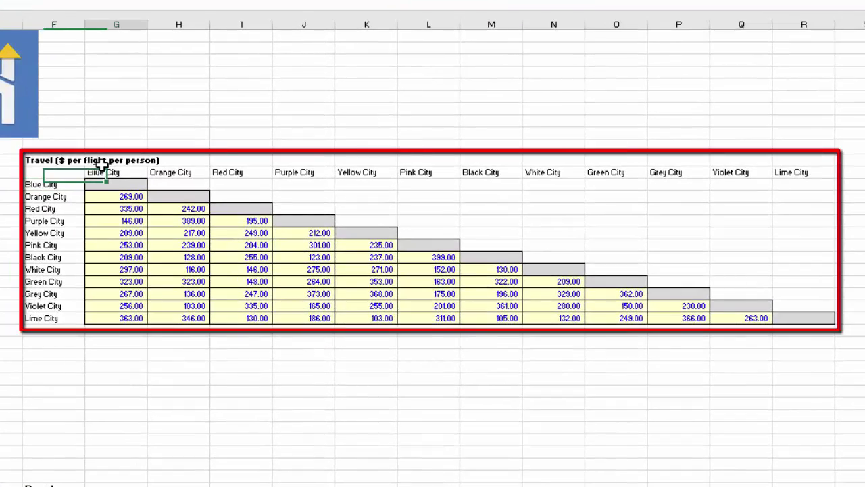
pyautogui.click(55, 197)
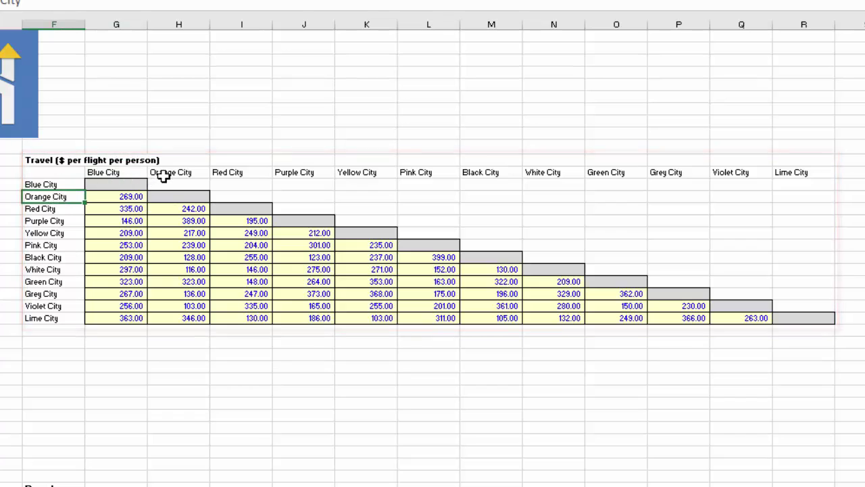
pyautogui.click(165, 208)
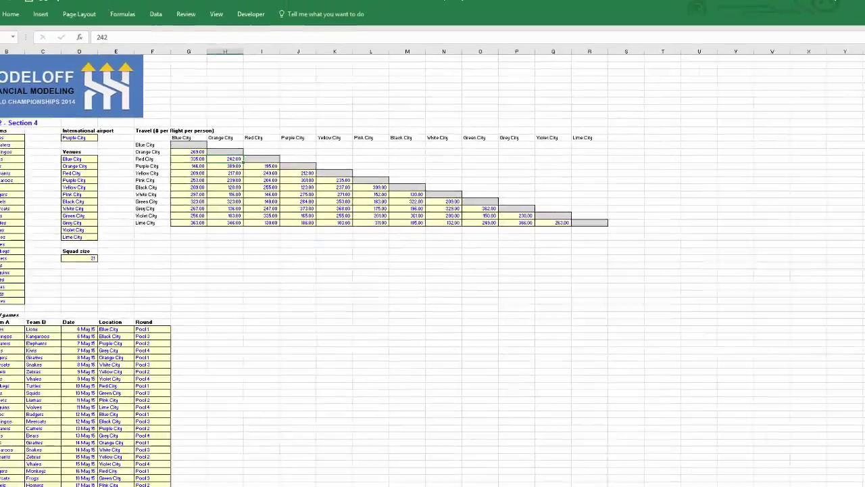
pyautogui.click(64, 469)
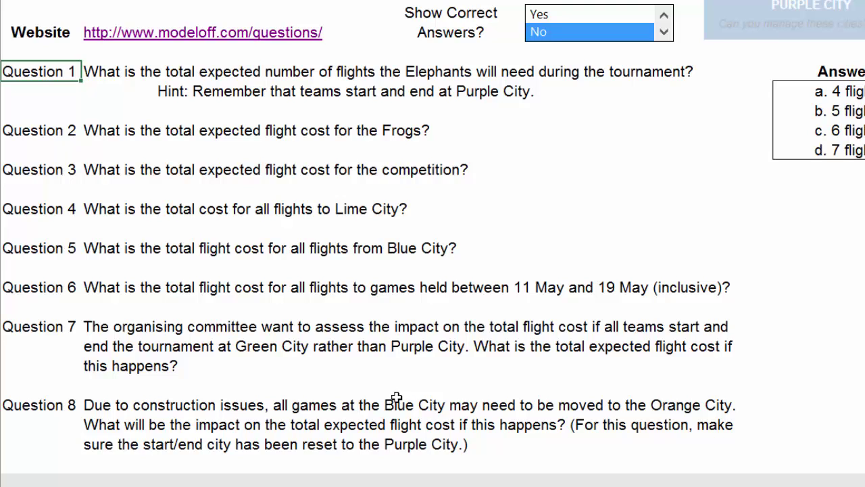
# - Read Question 7, then view the Data sheet's teams, per-person fares and games list
pyautogui.click(297, 365)
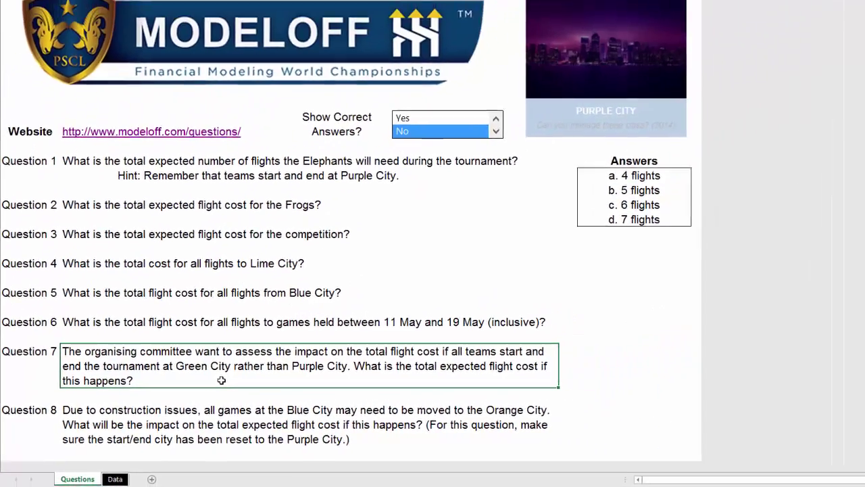
pyautogui.click(116, 476)
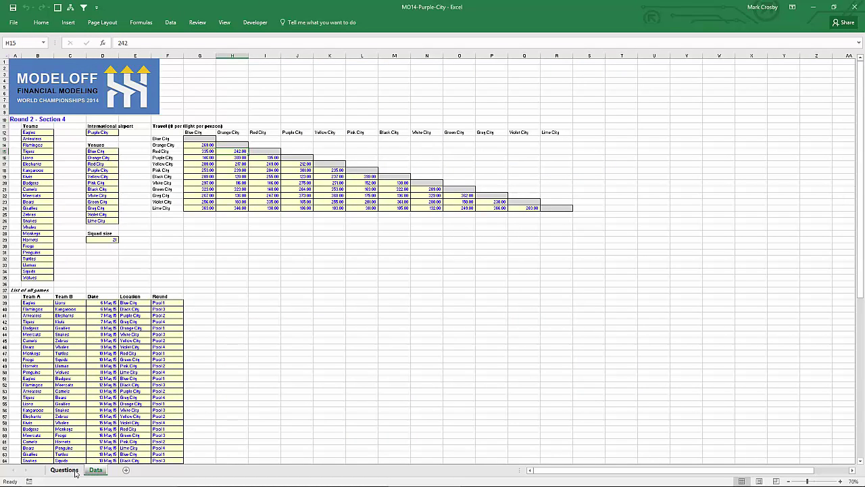
pyautogui.click(64, 469)
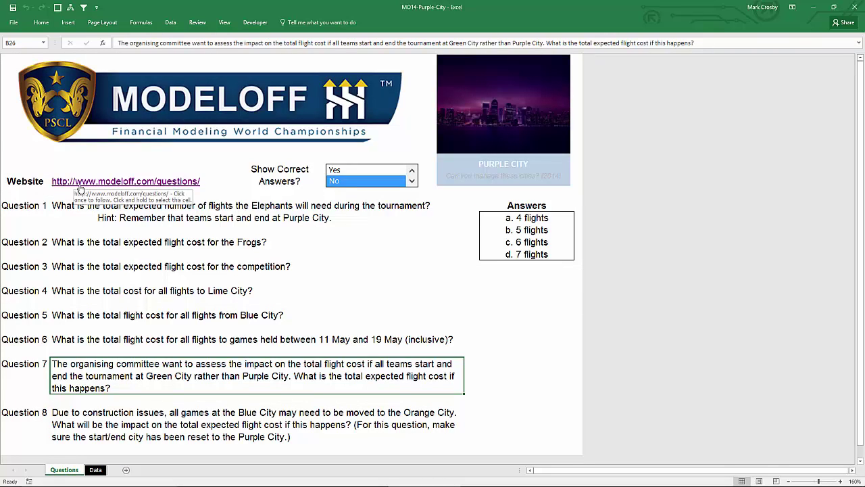
pyautogui.click(97, 470)
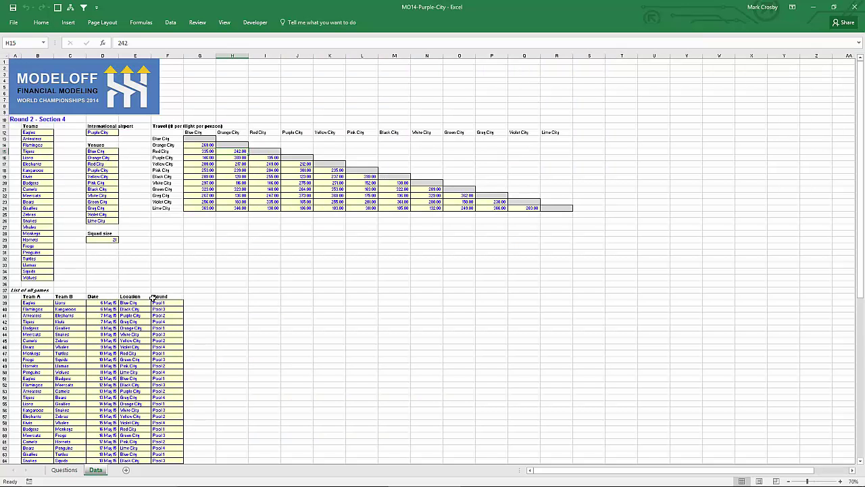
# - Insert a new Sheet1 and paste a copy of Data!A38:E105 games list at E1
pyautogui.hotkey('shift', 'F11')
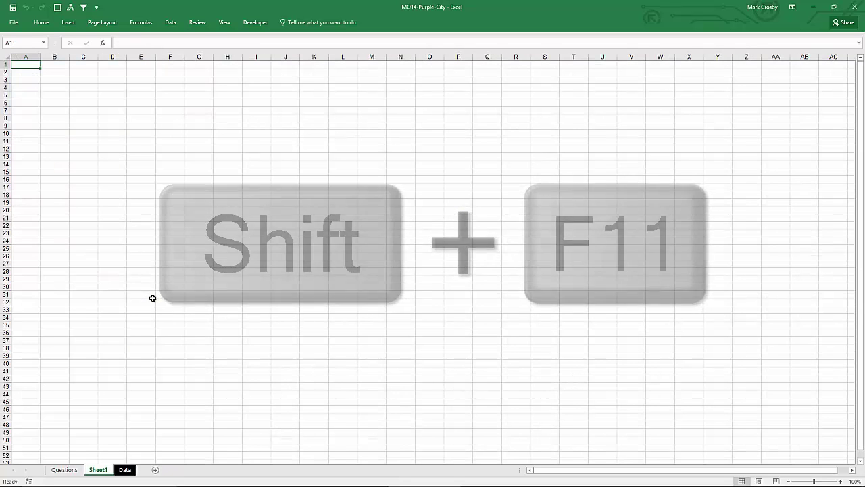
pyautogui.hotkey('ctrl', 'pagedown')
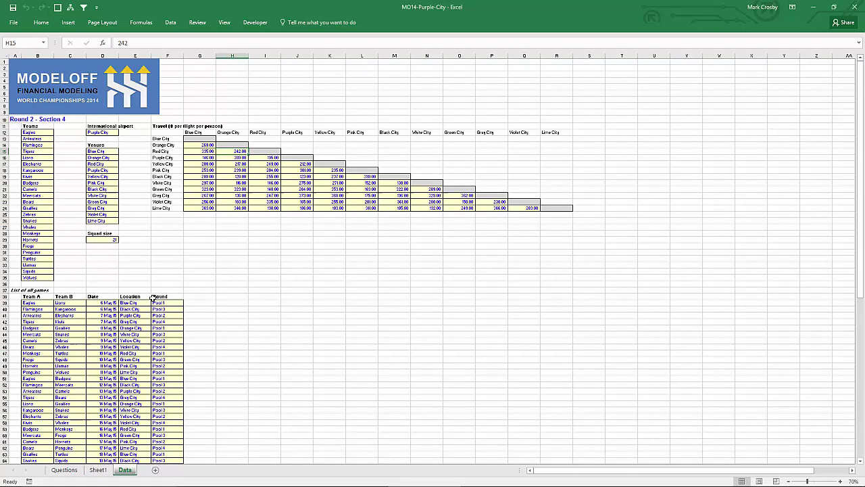
pyautogui.click(52, 299)
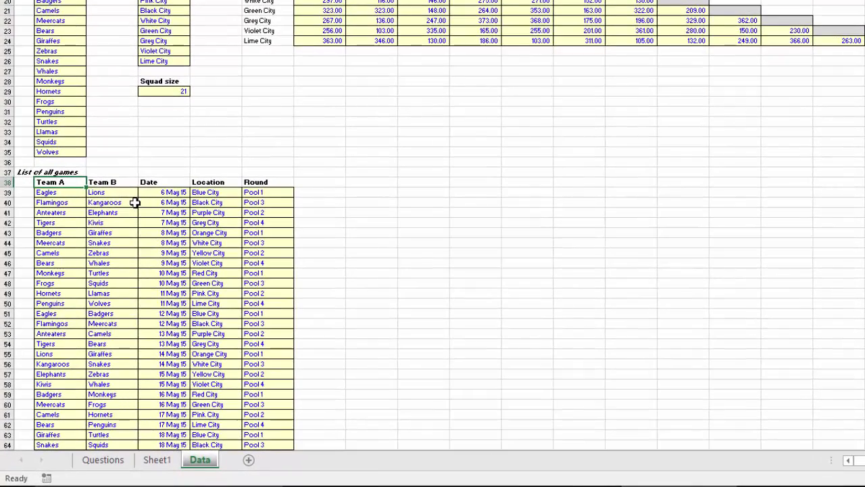
pyautogui.hotkey('ctrl', 'shift', 'Right')
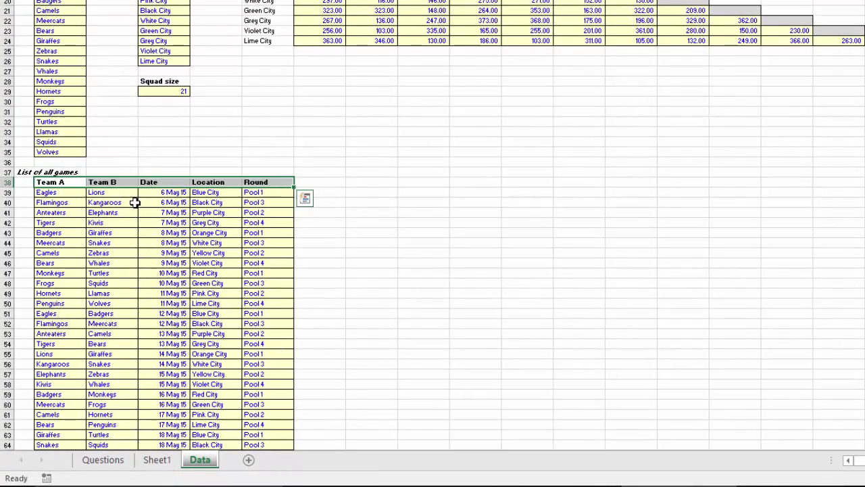
pyautogui.hotkey('ctrl', 'shift', 'Down')
pyautogui.hotkey('ctrl', 'c')
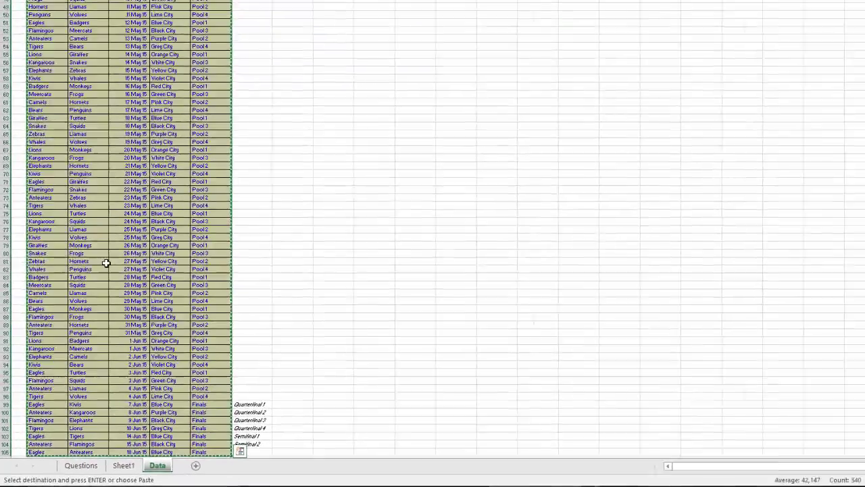
pyautogui.hotkey('ctrl', 'pageup')
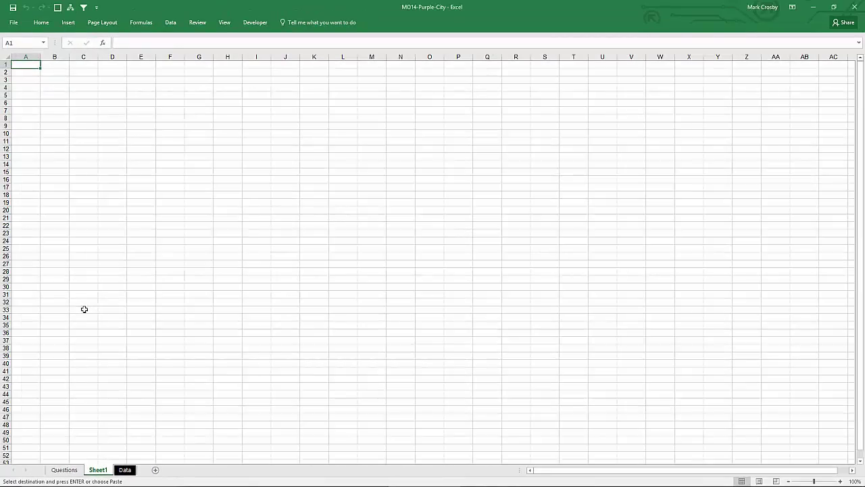
pyautogui.press('Right')
pyautogui.press('Right')
pyautogui.press('Right')
pyautogui.press('Right')
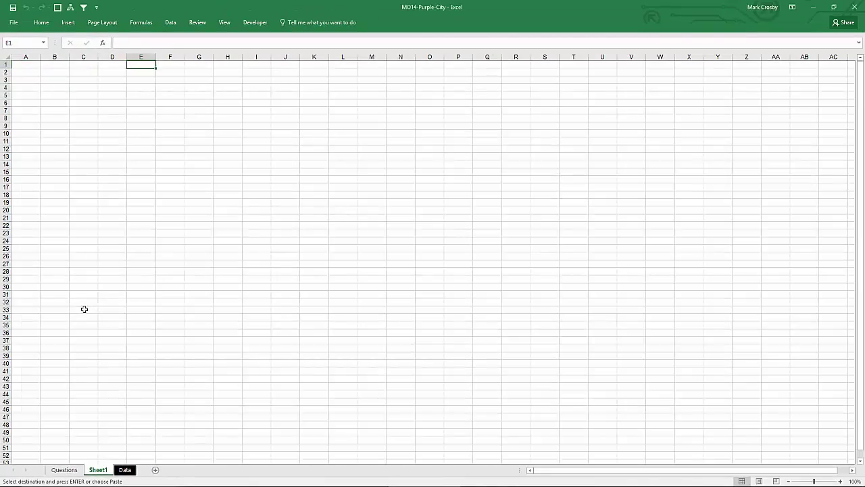
pyautogui.hotkey('ctrl', 'v')
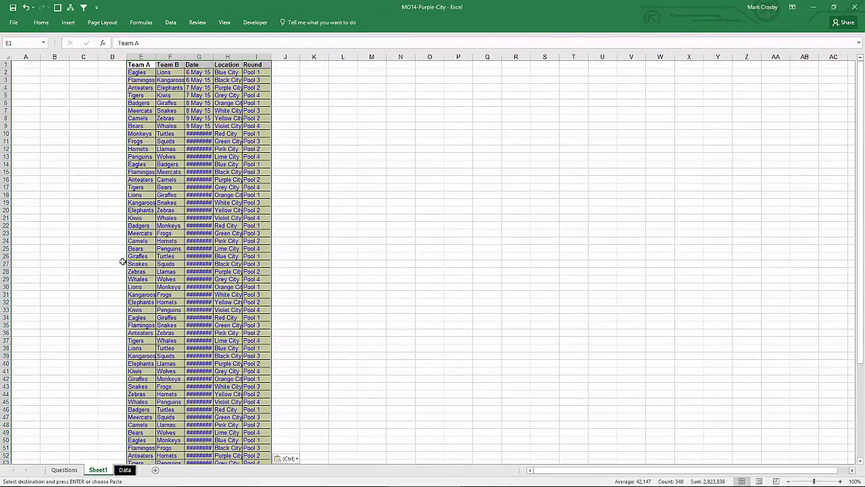
# - Widen the Date column so dates display, and inspect the first game's team, date and location
pyautogui.moveTo(214, 57); pyautogui.dragTo(219, 57)
pyautogui.click(215, 80)
pyautogui.click(169, 71)
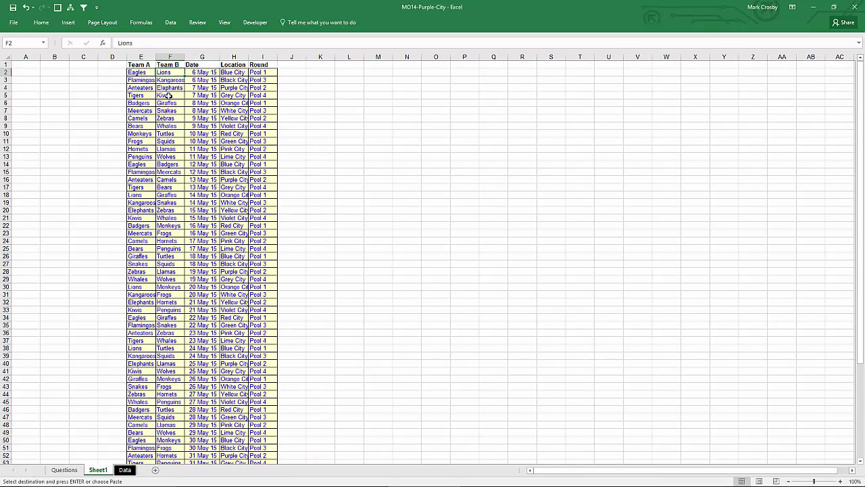
pyautogui.click(197, 72)
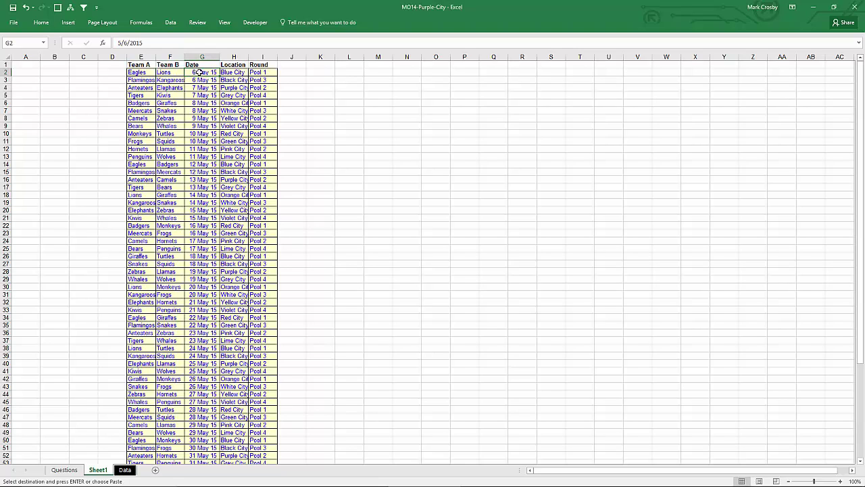
pyautogui.click(230, 74)
# - Copy the Team A names into the first empty rows below the Team B list
pyautogui.click(144, 72)
pyautogui.hotkey('ctrl', 'shift', 'Down')
pyautogui.hotkey('ctrl', 'c')
pyautogui.hotkey('ctrl', 'Up')
pyautogui.press('Right')
pyautogui.press('Right')
pyautogui.press('Left')
pyautogui.hotkey('ctrl', 'Down')
pyautogui.press('Down')
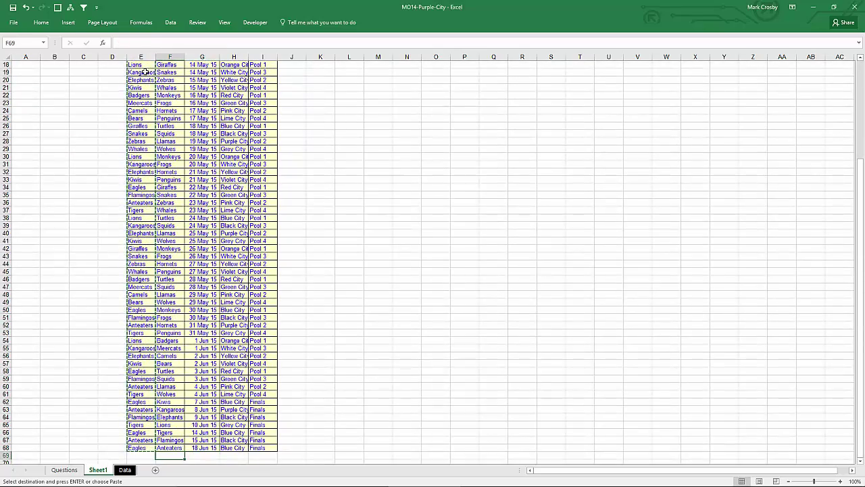
pyautogui.hotkey('ctrl', 'v')
# - Duplicate the match dates below so each added team has its game date
pyautogui.scroll(-5, 151, 163)
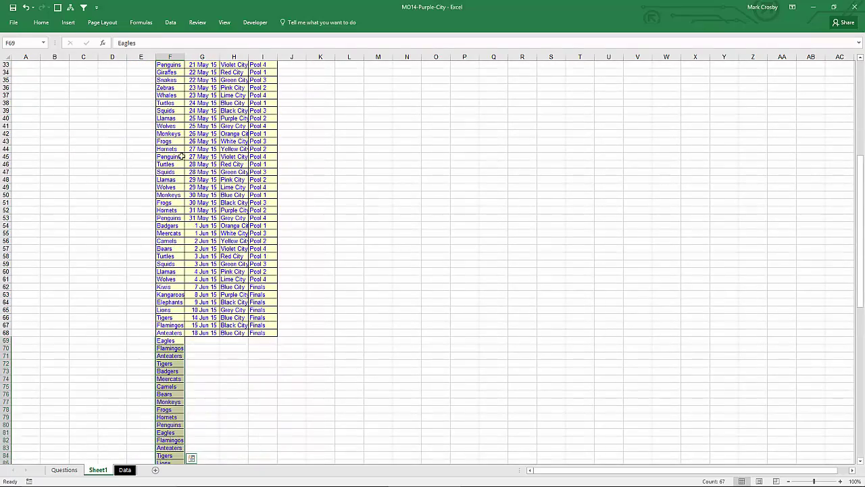
pyautogui.press('Right')
pyautogui.hotkey('ctrl', 'Up')
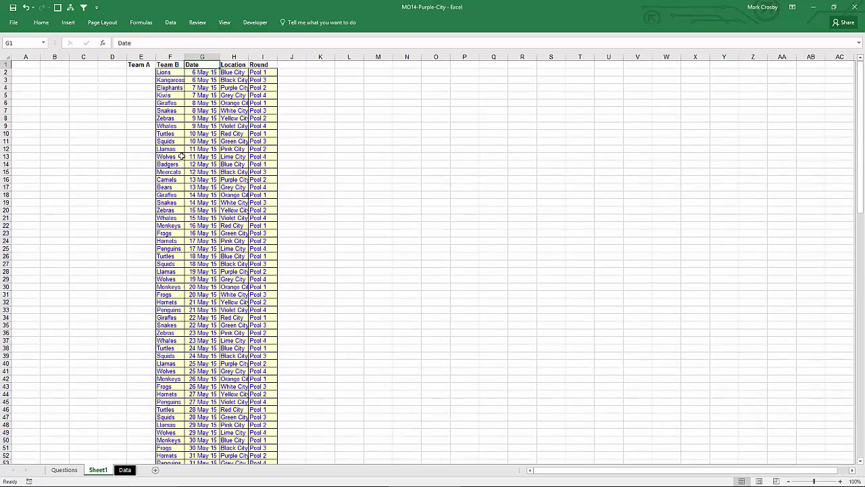
pyautogui.hotkey('ctrl', 'shift', 'Down')
pyautogui.hotkey('ctrl', 'c')
pyautogui.hotkey('ctrl', 'Down')
pyautogui.press('Down')
pyautogui.hotkey('ctrl', 'v')
# - Duplicate the locations and rounds below for the added teams
pyautogui.scroll(-6, 182, 156)
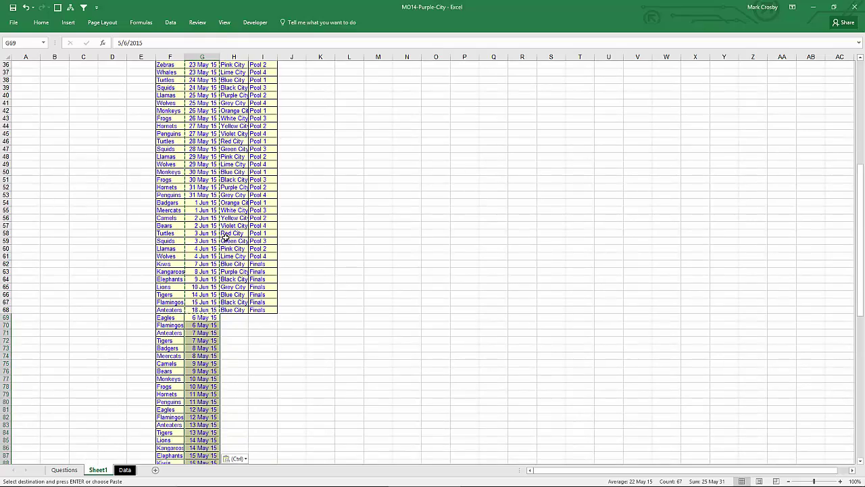
pyautogui.click(234, 255)
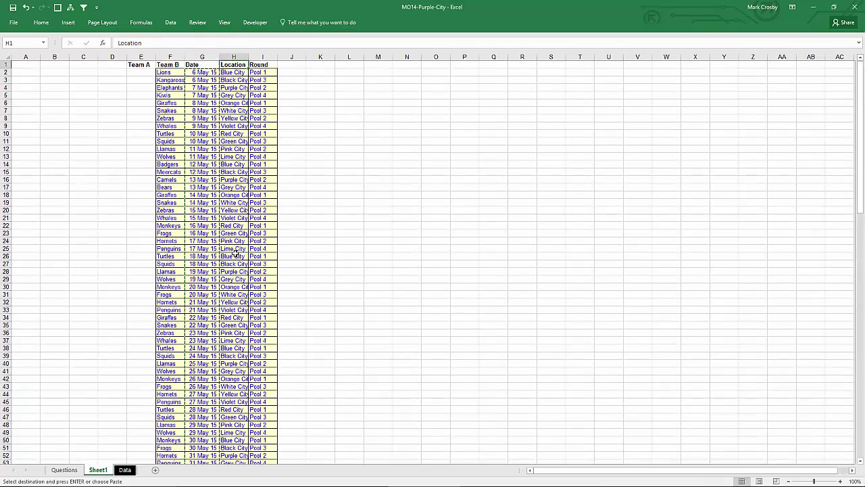
pyautogui.hotkey('ctrl', 'Down')
pyautogui.hotkey('shift', 'Right')
pyautogui.hotkey('shift', 'Up')
pyautogui.hotkey('shift', 'Up')
pyautogui.hotkey('shift', 'Up')
pyautogui.hotkey('shift', 'Up')
pyautogui.hotkey('shift', 'Up')
pyautogui.hotkey('shift', 'Up')
pyautogui.hotkey('shift', 'Up')
pyautogui.hotkey('shift', 'Up')
pyautogui.hotkey('shift', 'Up')
pyautogui.hotkey('shift', 'Up')
pyautogui.hotkey('shift', 'Up')
pyautogui.hotkey('shift', 'Up')
pyautogui.hotkey('shift', 'Up')
pyautogui.hotkey('shift', 'Up')
pyautogui.hotkey('shift', 'Up')
pyautogui.hotkey('shift', 'Up')
pyautogui.hotkey('shift', 'Up')
pyautogui.hotkey('shift', 'Up')
pyautogui.hotkey('shift', 'Up')
pyautogui.hotkey('shift', 'Up')
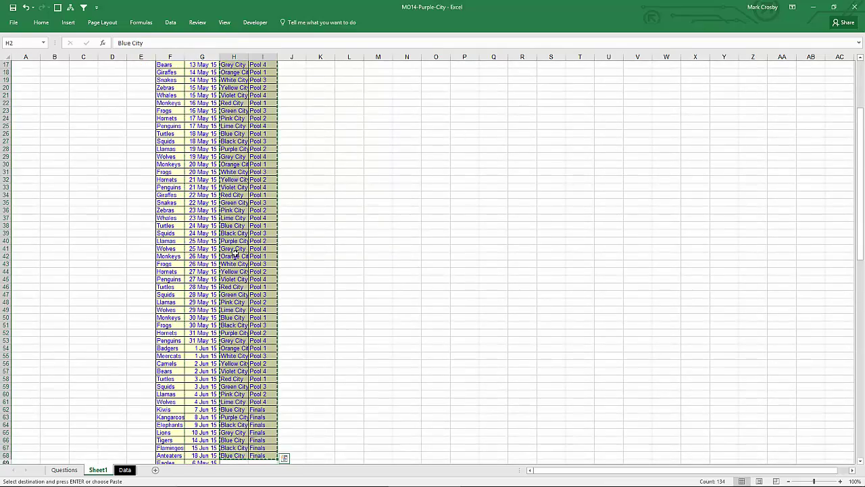
# - Clear the Team A heading in E1 and check the combined team, date, location and round entries
pyautogui.scroll(5, 235, 253)
pyautogui.hotkey('ctrl', 'Home')
pyautogui.press('Right')
pyautogui.press('Right')
pyautogui.press('Right')
pyautogui.press('Right')
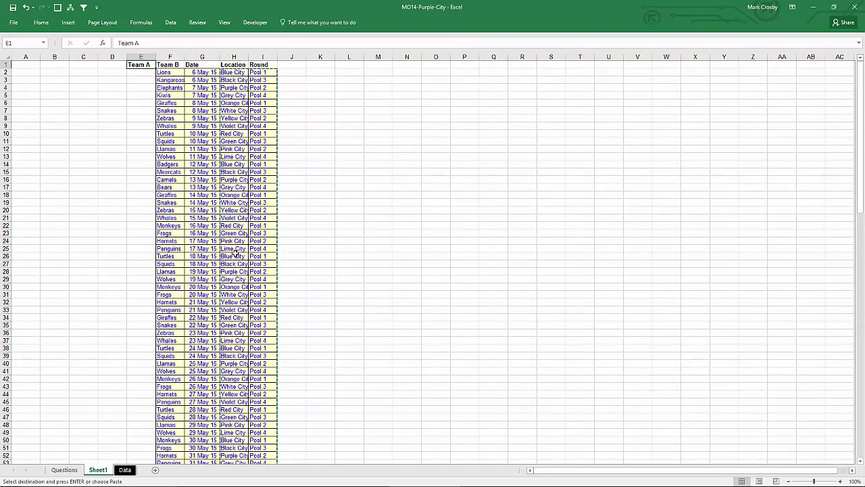
pyautogui.press('Escape')
pyautogui.press('Right')
pyautogui.press('Down')
pyautogui.press('Down')
pyautogui.press('Down')
pyautogui.press('Down')
pyautogui.press('Down')
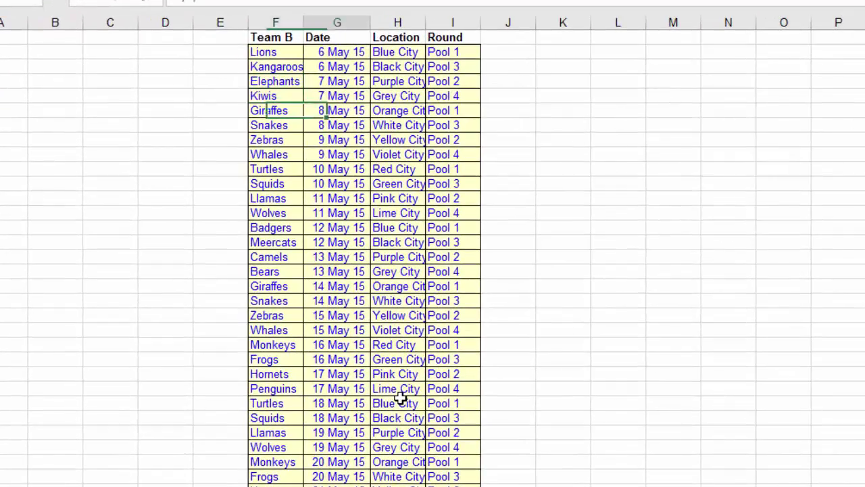
pyautogui.press('Up')
pyautogui.press('Up')
pyautogui.press('Up')
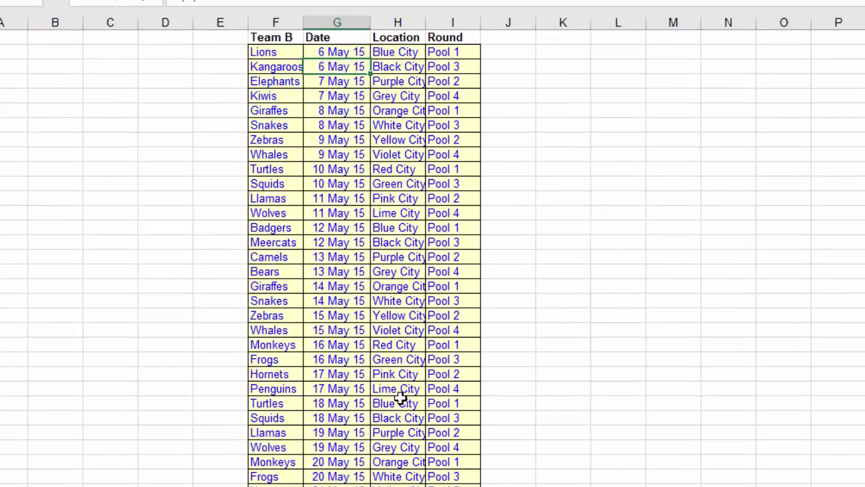
pyautogui.press('Right')
pyautogui.press('Right')
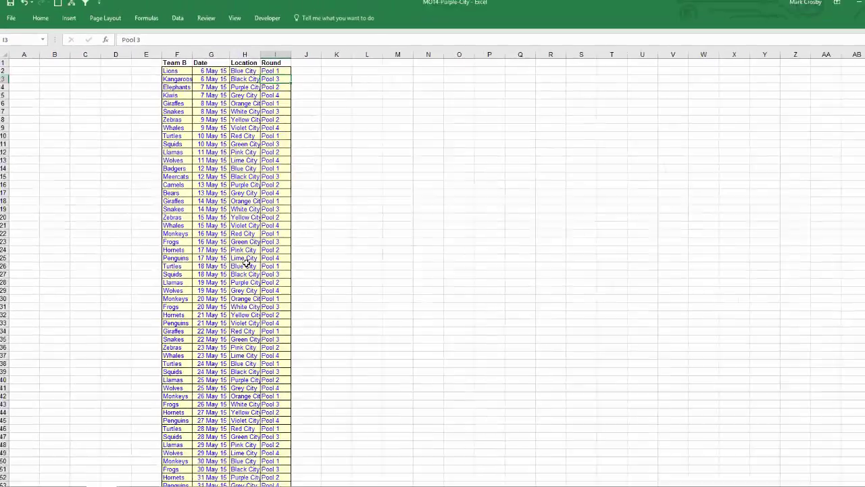
pyautogui.hotkey('ctrl', 'Up')
pyautogui.hotkey('ctrl', 'Left')
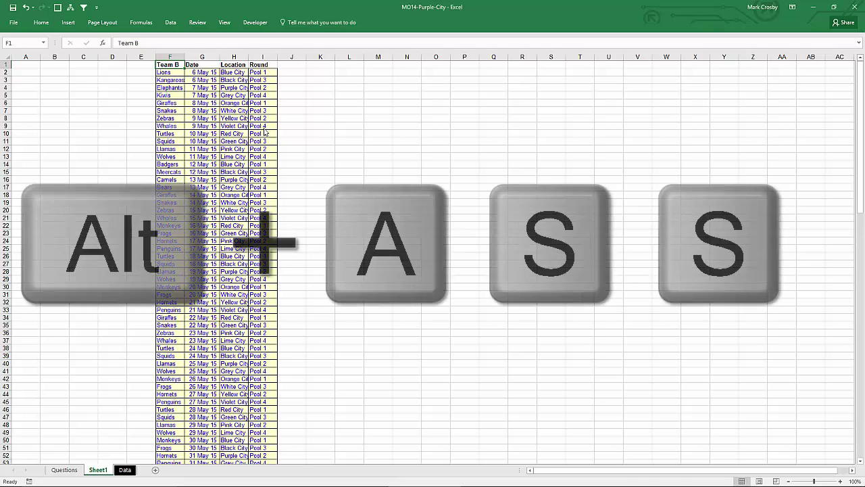
# - Sort the table by Team B A to Z, then by Date oldest to newest
pyautogui.hotkey('alt', 'a')
pyautogui.press('s')
pyautogui.press('s')
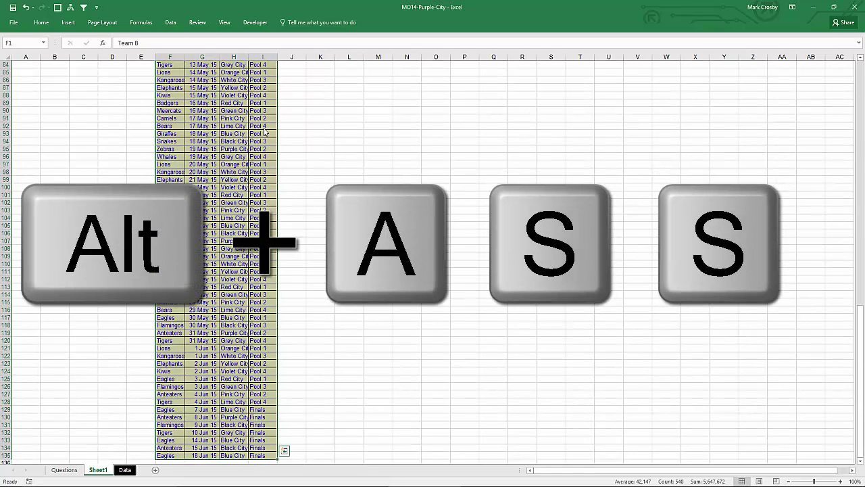
pyautogui.press('alt')
pyautogui.press('a')
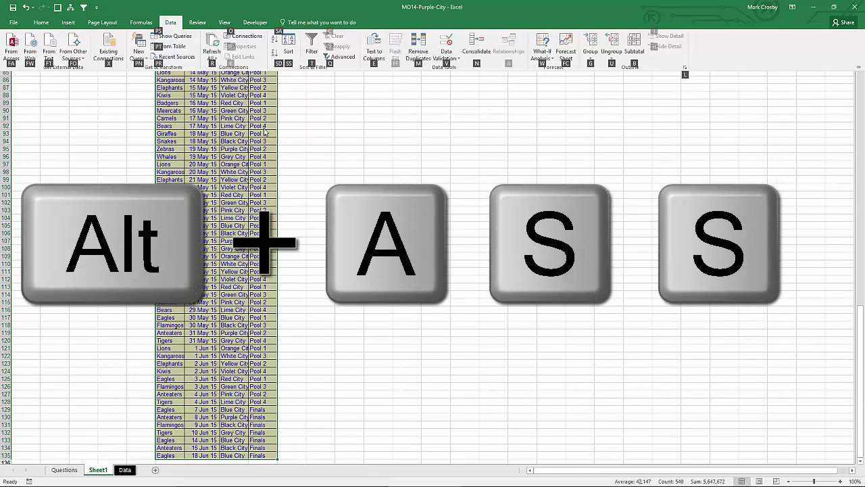
pyautogui.press('s')
pyautogui.press('s')
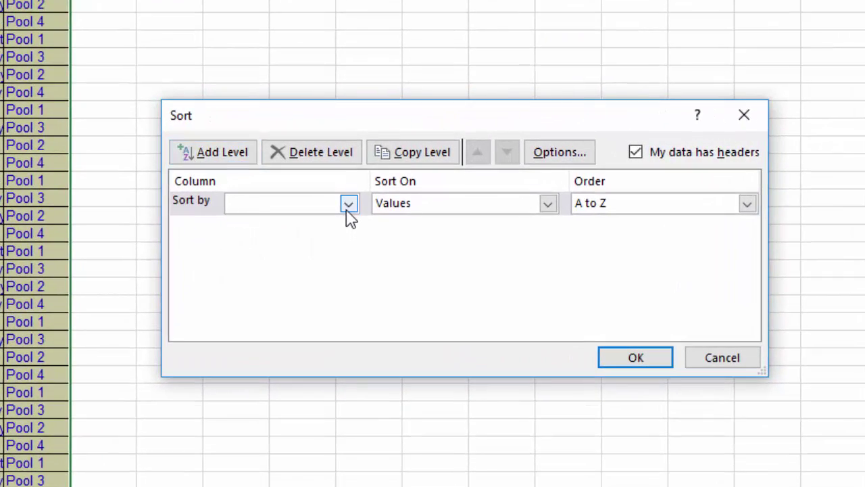
pyautogui.click(364, 195)
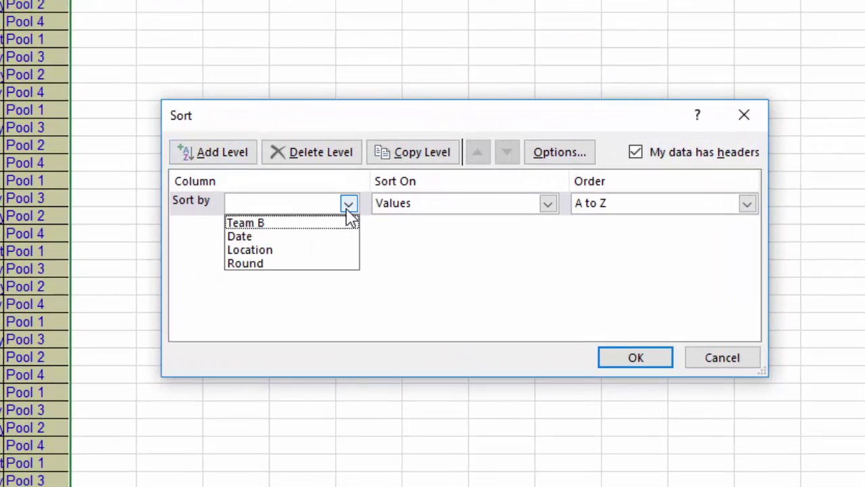
pyautogui.click(338, 225)
pyautogui.click(547, 204)
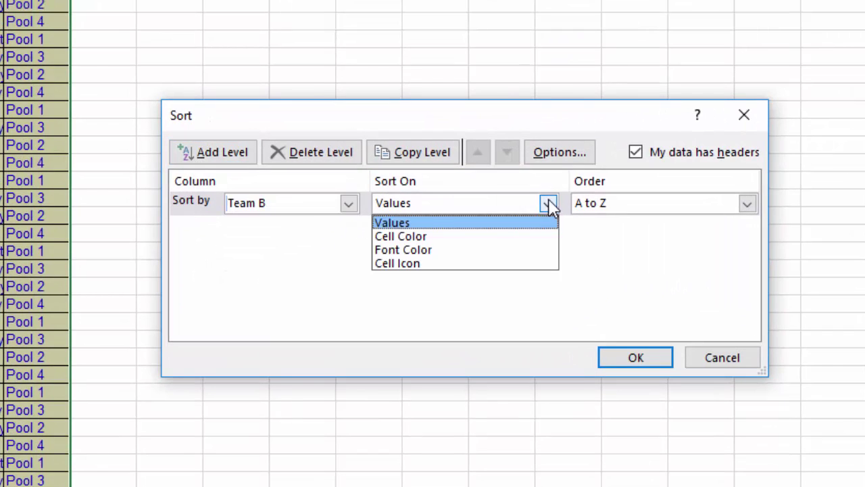
pyautogui.click(224, 155)
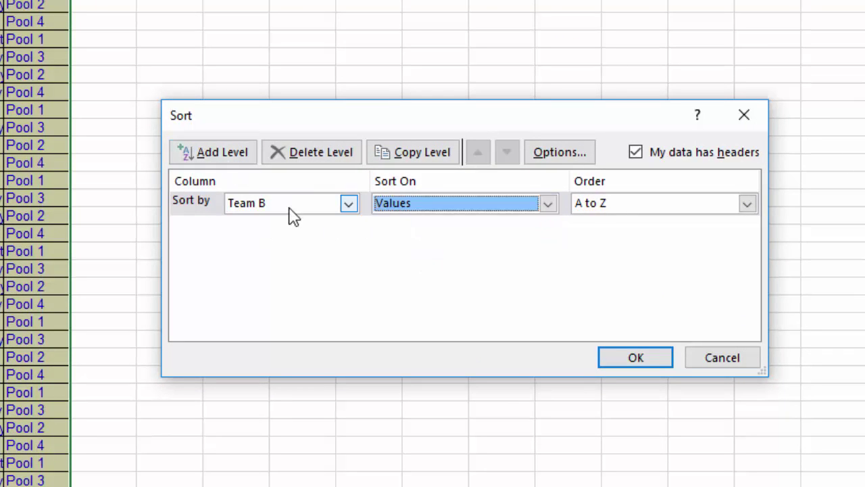
pyautogui.click(348, 227)
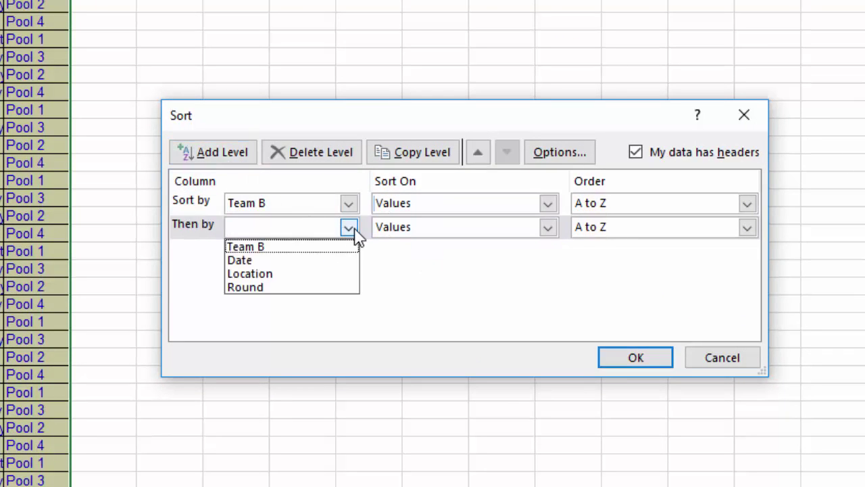
pyautogui.click(331, 261)
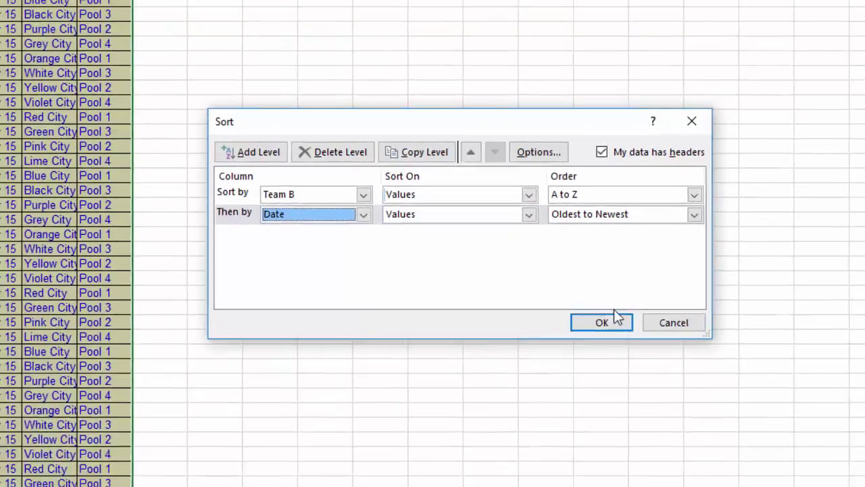
pyautogui.click(636, 358)
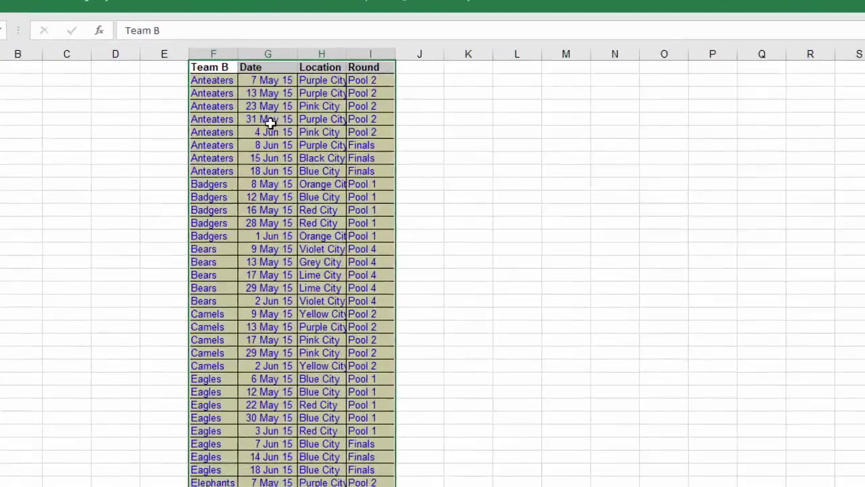
# - Review the dates and locations of the sorted Anteaters matches
pyautogui.click(99, 51)
pyautogui.click(340, 88)
pyautogui.click(414, 89)
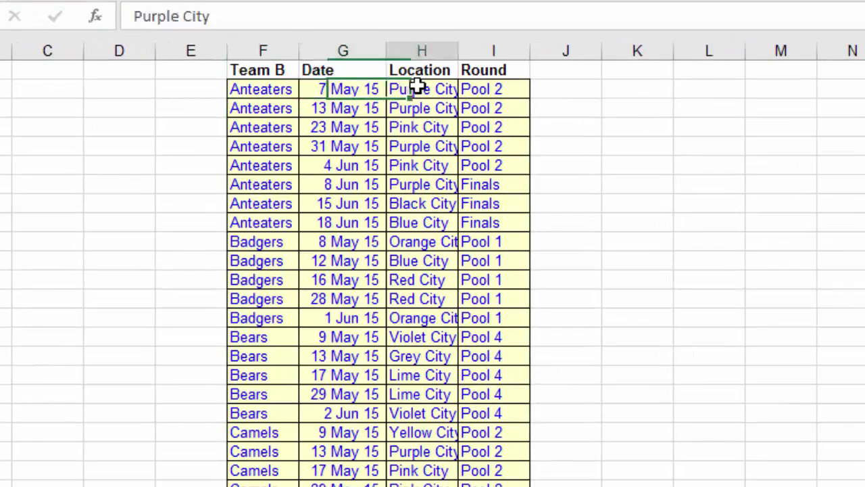
pyautogui.click(365, 89)
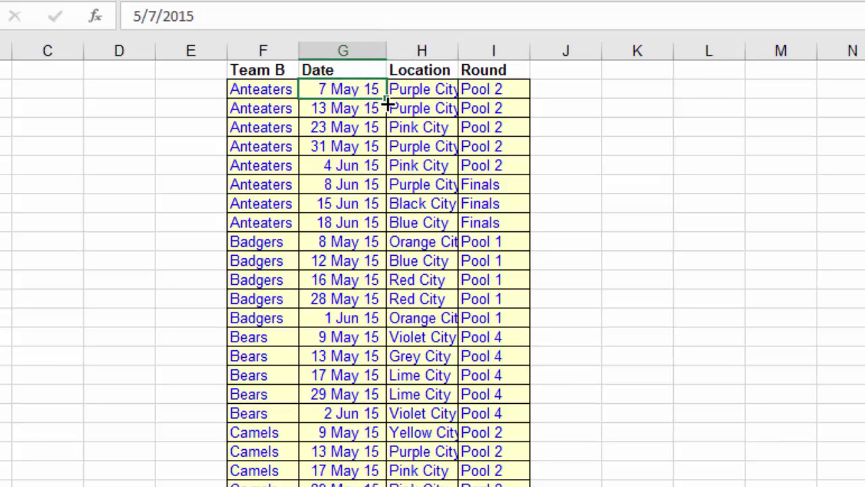
pyautogui.click(361, 110)
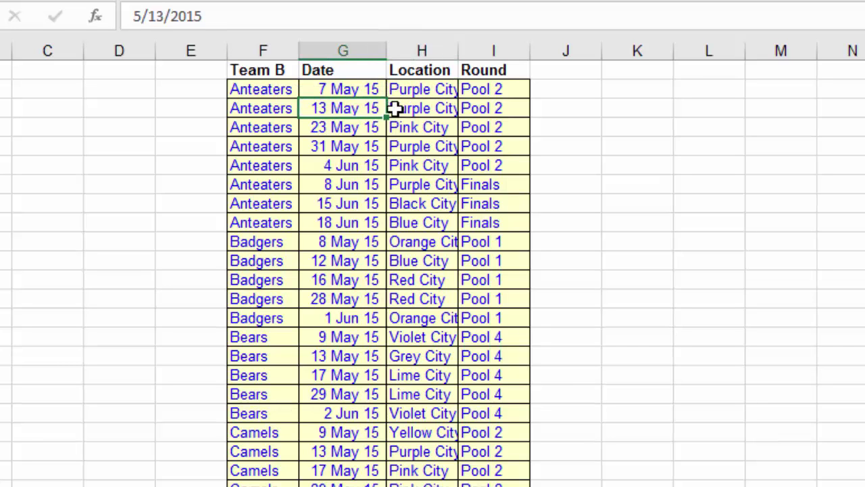
pyautogui.click(396, 109)
pyautogui.click(375, 110)
pyautogui.click(409, 127)
pyautogui.click(412, 147)
pyautogui.click(418, 167)
pyautogui.click(420, 186)
pyautogui.click(423, 203)
# - Step through the sorted team names and settle on empty helper cell E2
pyautogui.click(191, 89)
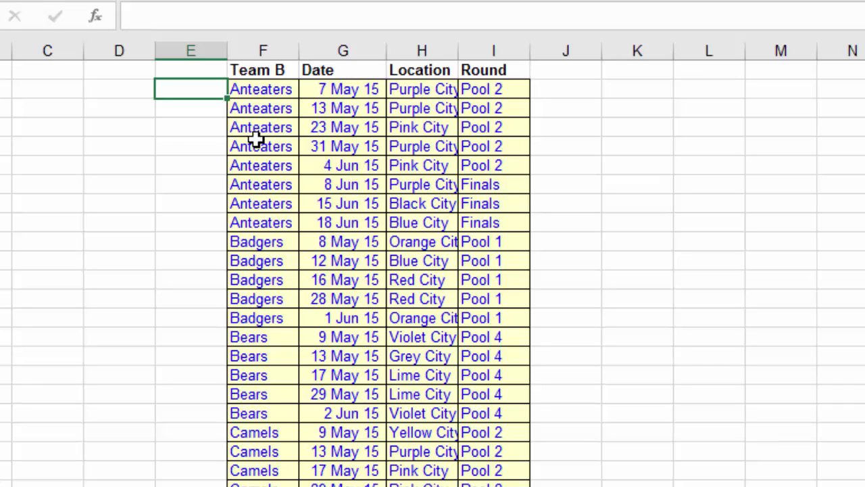
pyautogui.press('Right')
pyautogui.press('Down')
pyautogui.press('Down')
pyautogui.press('Down')
pyautogui.press('Down')
pyautogui.press('Down')
pyautogui.press('Down')
pyautogui.press('Down')
pyautogui.press('Down')
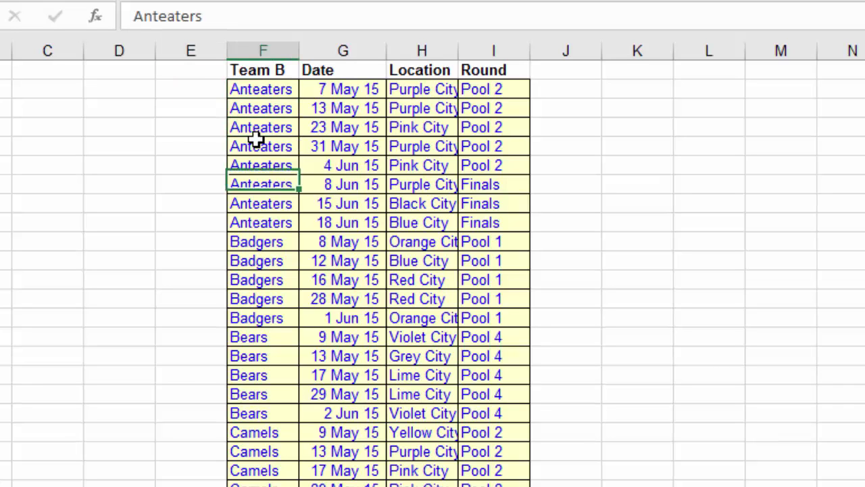
pyautogui.press('Up')
pyautogui.press('Up')
pyautogui.press('Up')
pyautogui.press('Up')
pyautogui.press('Up')
pyautogui.press('Up')
pyautogui.press('Up')
pyautogui.press('Up')
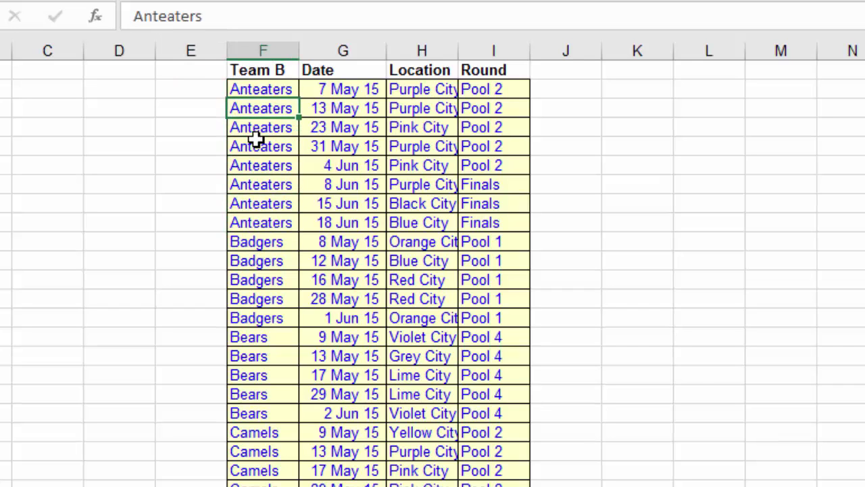
pyautogui.press('Left')
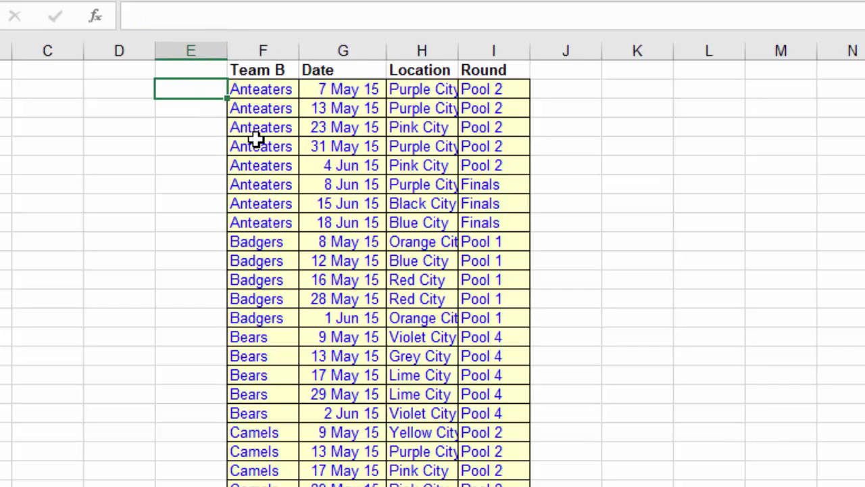
pyautogui.press('Down')
pyautogui.press('Down')
pyautogui.press('Up')
pyautogui.press('Up')
# - Enter =IF(F2=F1,SUM(E1,1),1) in E2 and fill it down column E
pyautogui.press('F2')
pyautogui.write('=IF(')
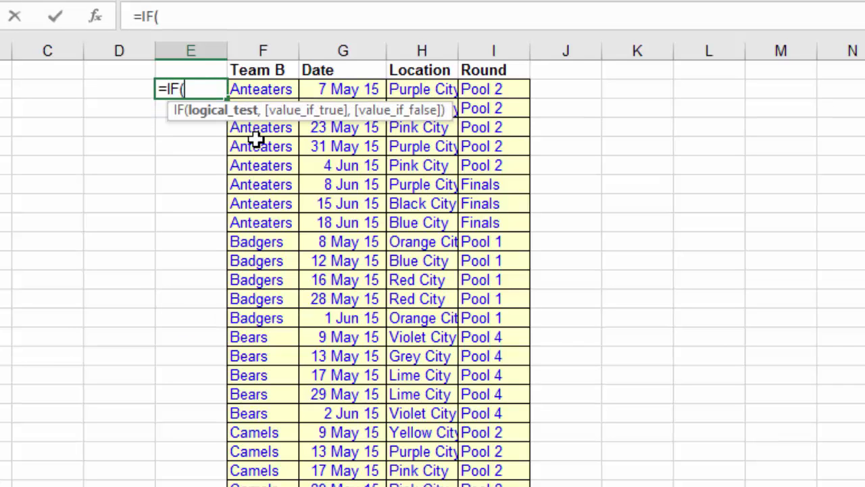
pyautogui.press('Right')
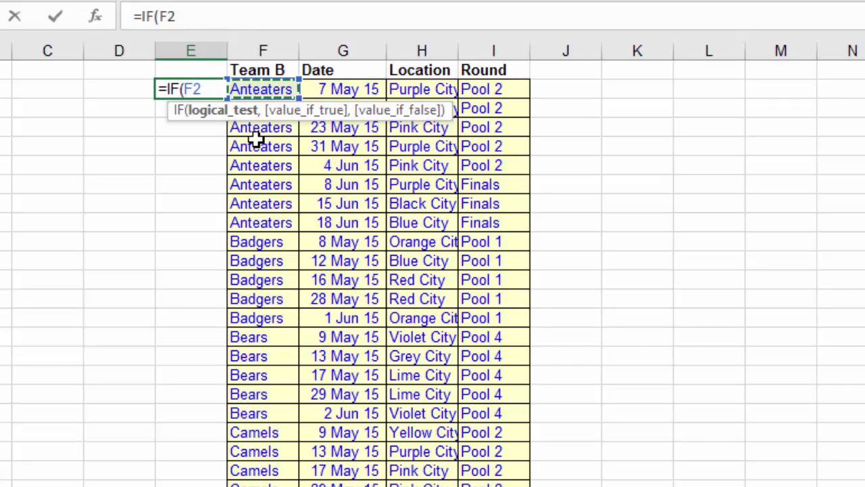
pyautogui.write('=')
pyautogui.press('Right')
pyautogui.press('Up')
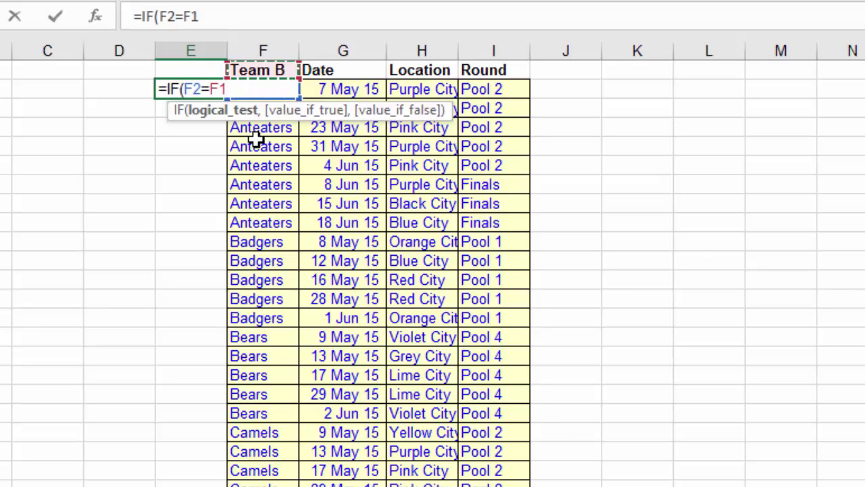
pyautogui.write(',sum(')
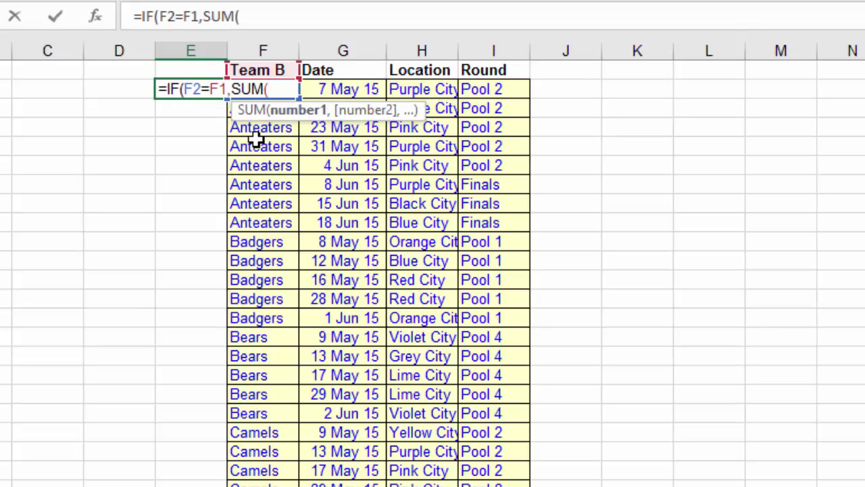
pyautogui.press('Up')
pyautogui.write(',')
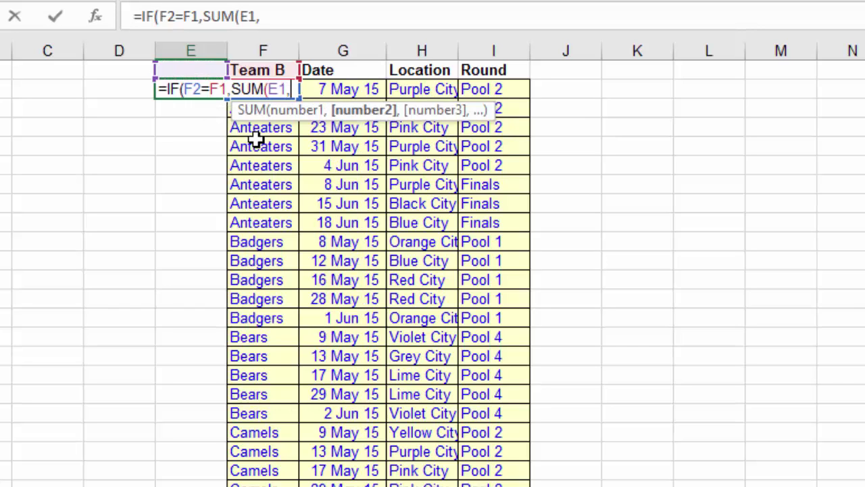
pyautogui.write('1),')
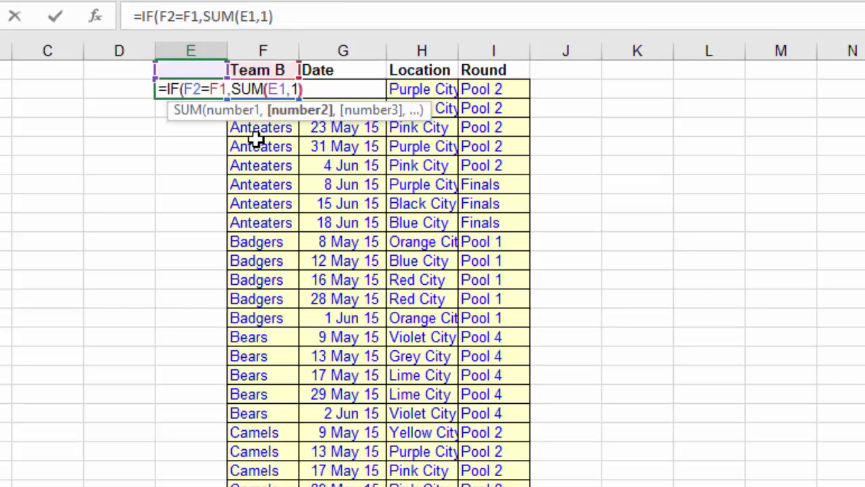
pyautogui.write('1')
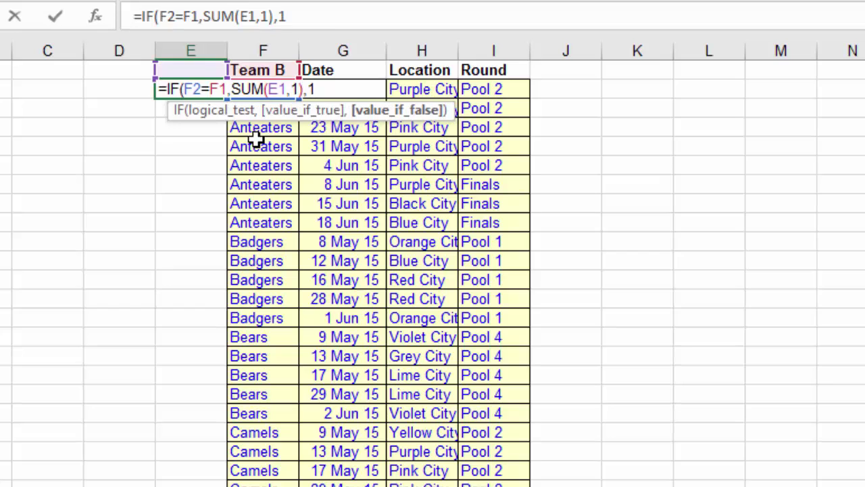
pyautogui.write(')')
pyautogui.press('Return')
pyautogui.click(223, 89)
pyautogui.doubleClick(230, 100)
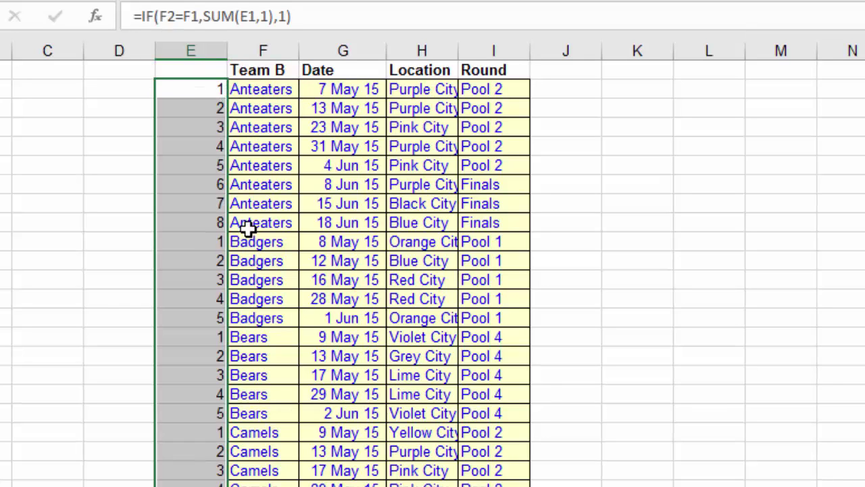
# - Check that the game count restarts at 1 where Anteaters changes to Badgers
pyautogui.click(213, 90)
pyautogui.click(261, 92)
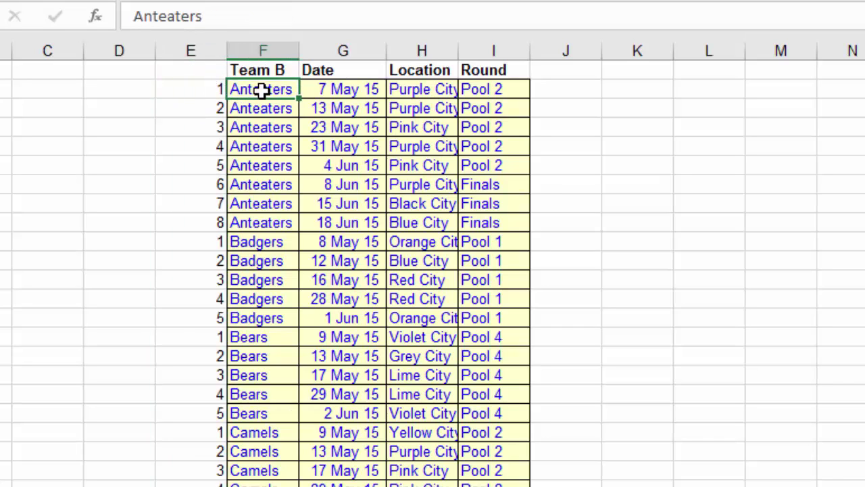
pyautogui.click(257, 111)
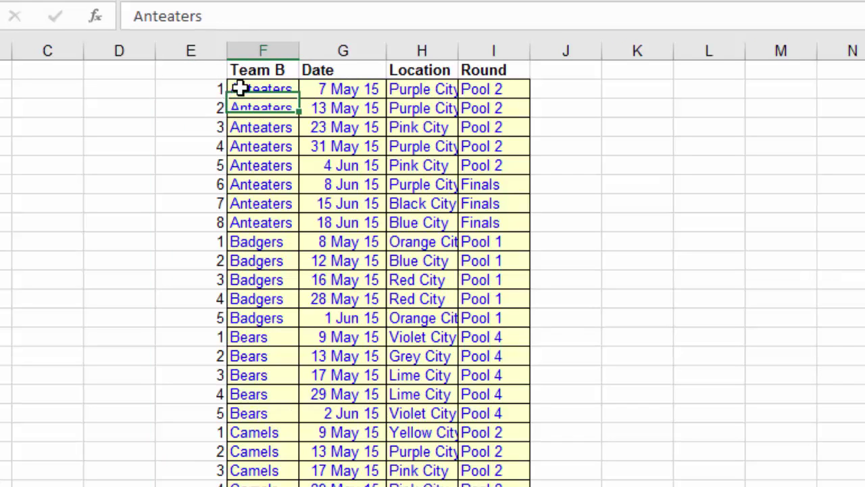
pyautogui.click(212, 88)
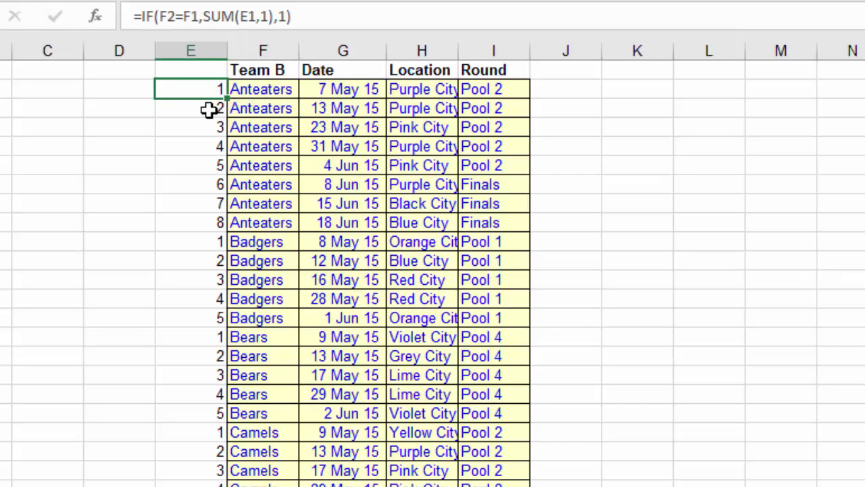
pyautogui.click(209, 110)
pyautogui.click(233, 242)
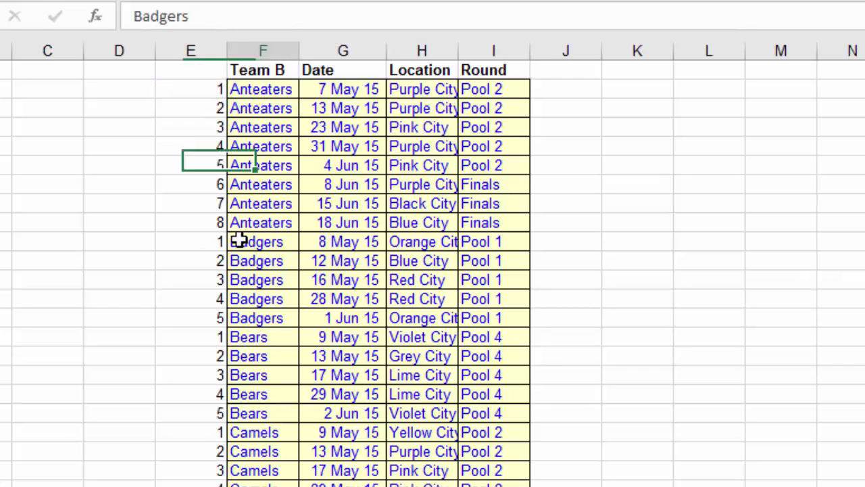
pyautogui.click(256, 224)
pyautogui.moveTo(257, 241); pyautogui.dragTo(253, 226)
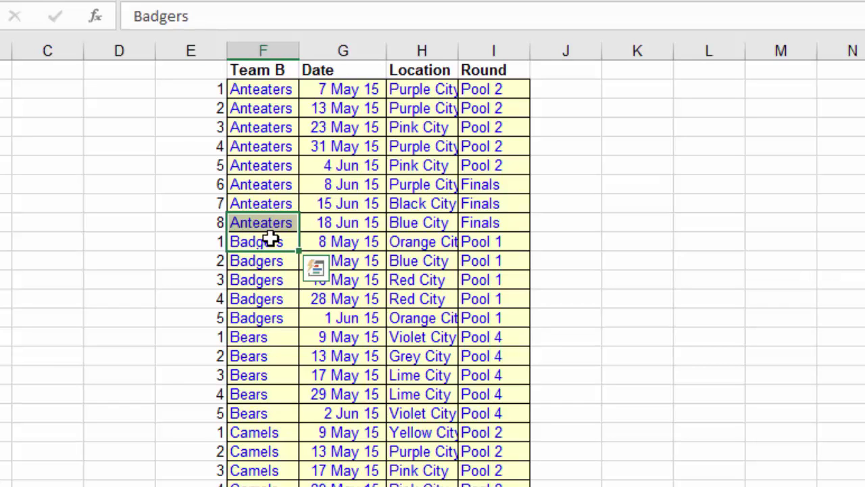
pyautogui.click(211, 237)
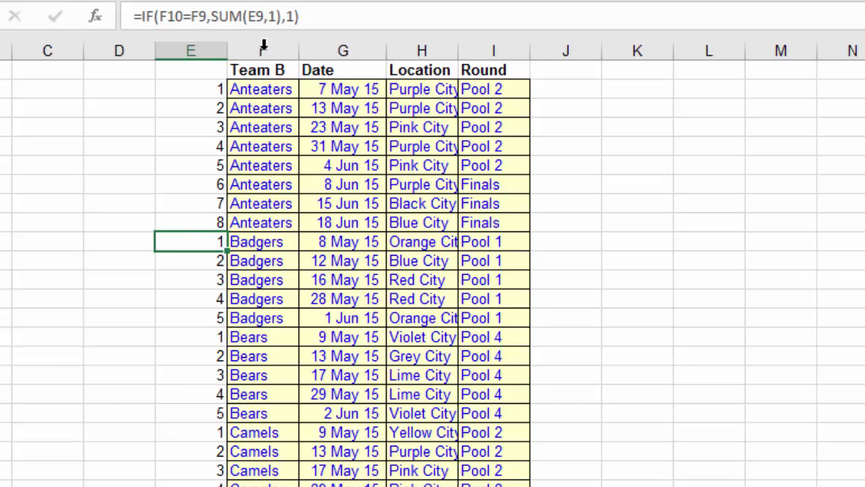
pyautogui.hotkey('ctrl', 'Up')
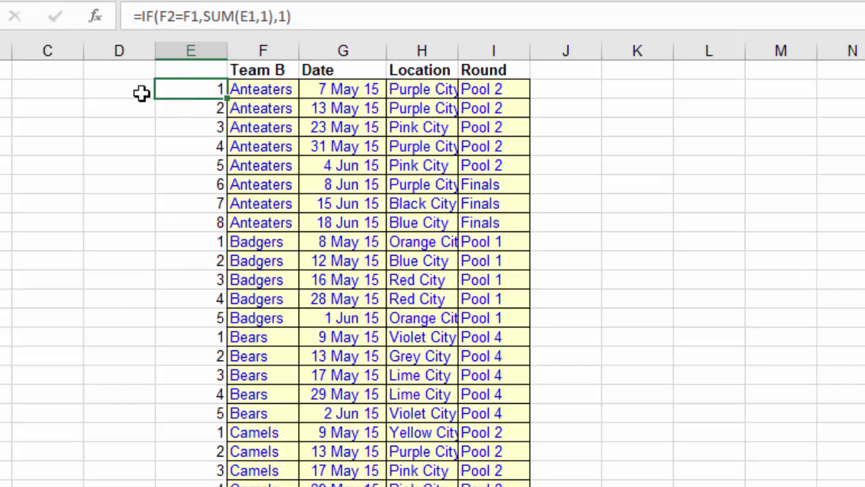
# - Head column E 'Numbers' and column D 'TeamNumbers'
pyautogui.click(138, 93)
pyautogui.click(185, 71)
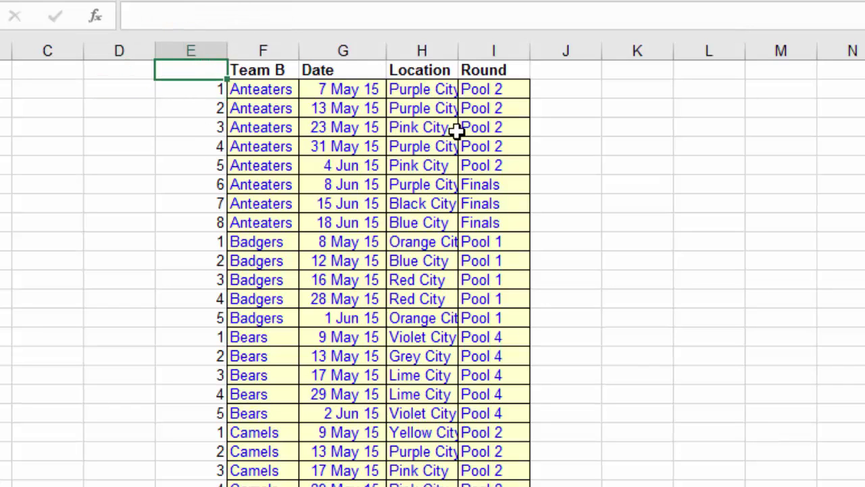
pyautogui.write('Numbers')
pyautogui.press('Left')
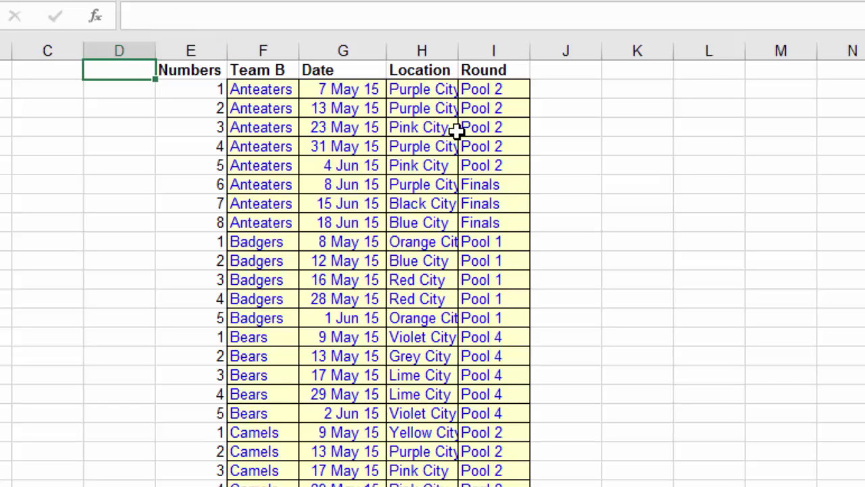
pyautogui.write('Team')
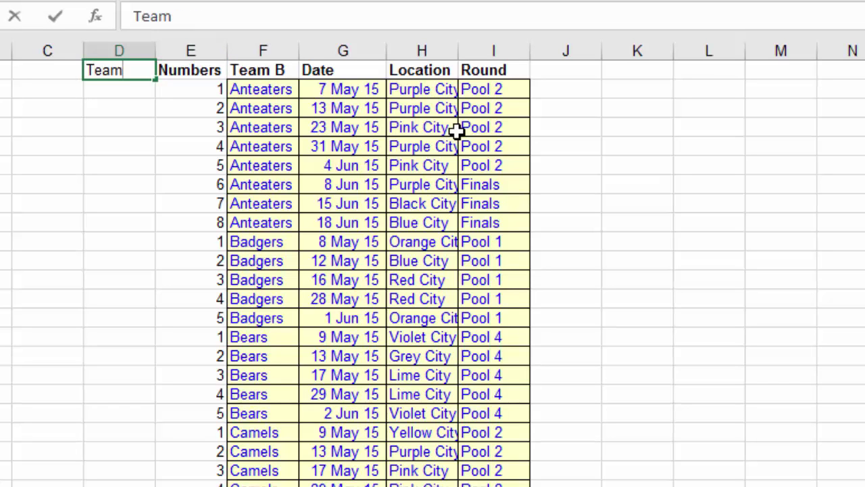
pyautogui.write('Numbers')
pyautogui.press('Return')
# - Enter =F2&E2 in D2 and fill it down to join each team with its game number
pyautogui.write('=')
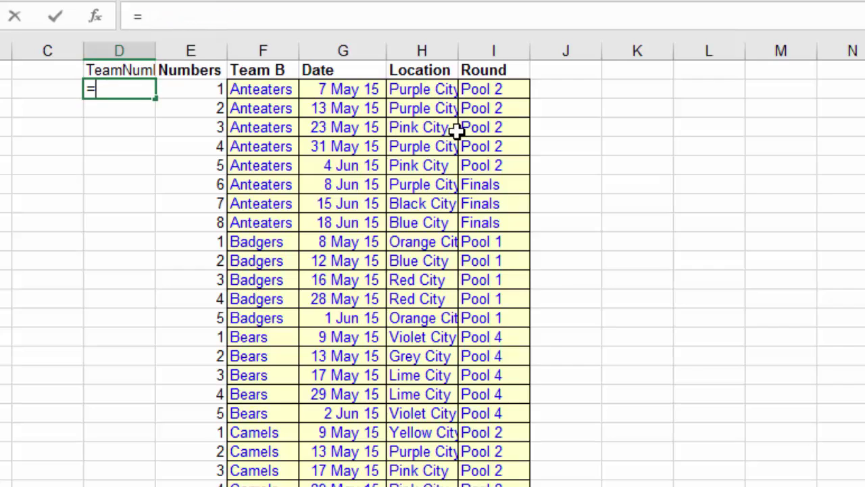
pyautogui.press('Right')
pyautogui.press('Right')
pyautogui.write('&')
pyautogui.press('Right')
pyautogui.press('Return')
pyautogui.click(139, 86)
pyautogui.doubleClick(156, 98)
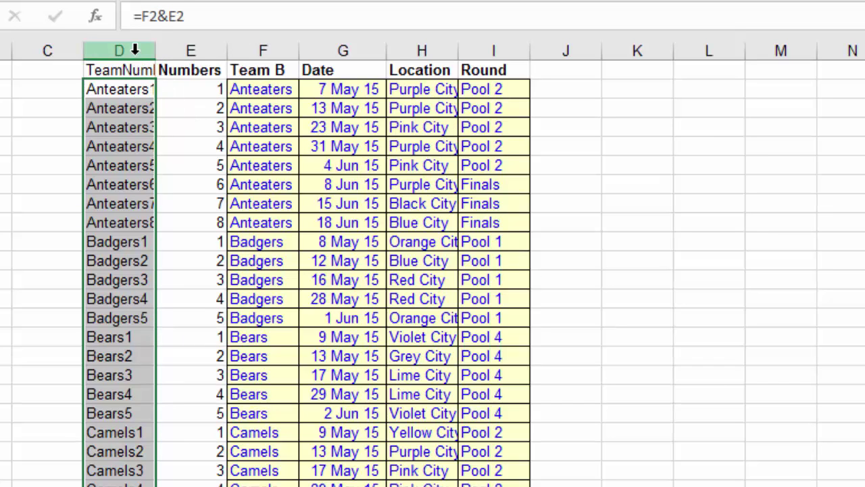
# - Autofit columns D to I and review the game numbers and dates
pyautogui.moveTo(135, 47); pyautogui.dragTo(476, 45)
pyautogui.doubleClick(459, 44)
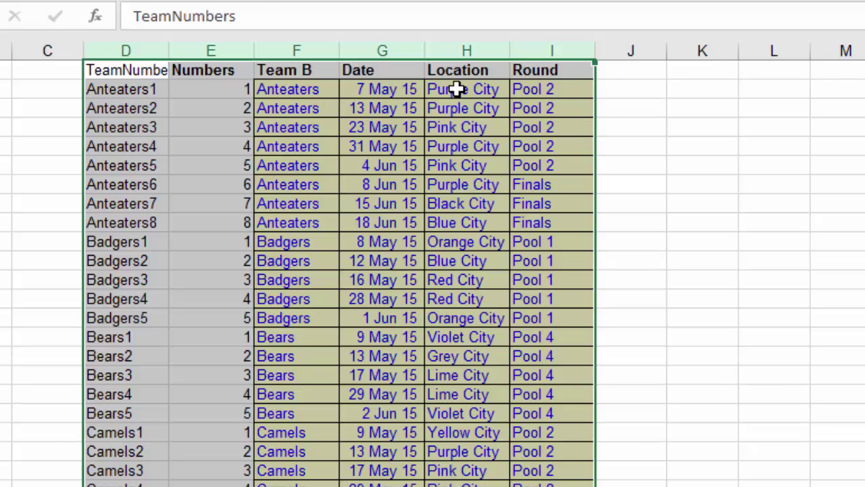
pyautogui.click(211, 89)
pyautogui.moveTo(210, 90); pyautogui.dragTo(219, 207)
pyautogui.click(386, 108)
pyautogui.click(386, 187)
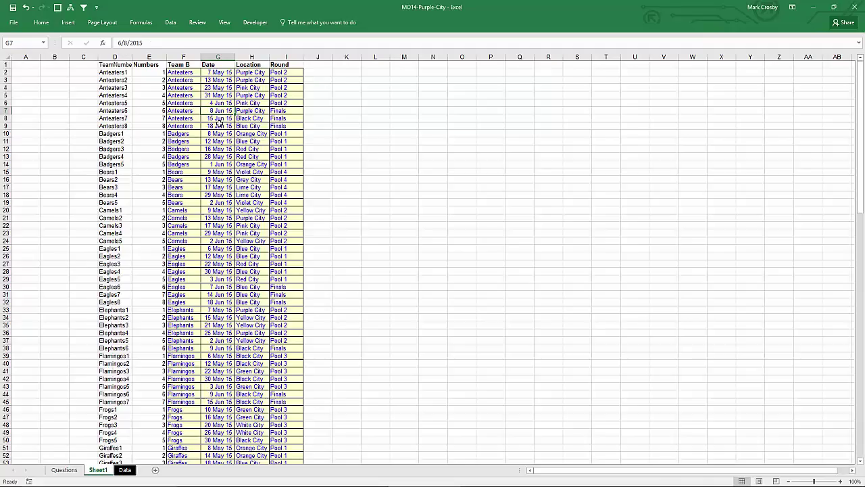
# - Copy the 24 team names from Data!B12:B35 and paste them transposed across row 1 from K1
pyautogui.hotkey('ctrl', 'pagedown')
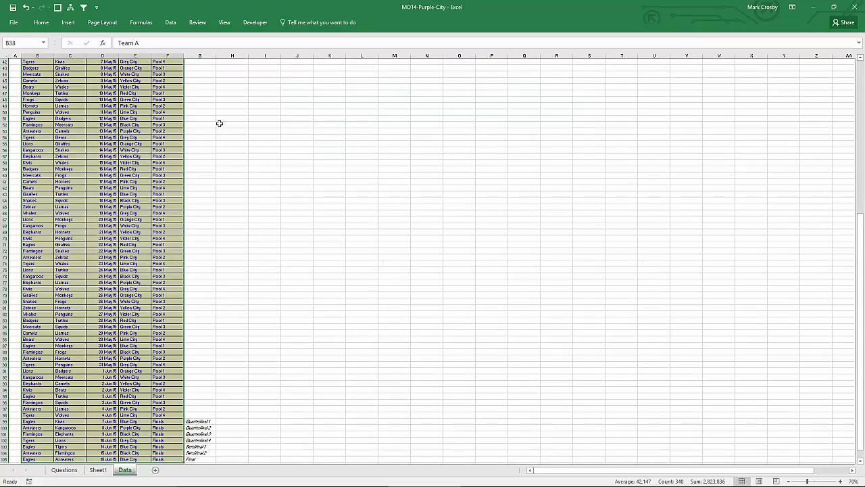
pyautogui.hotkey('ctrl', 'Home')
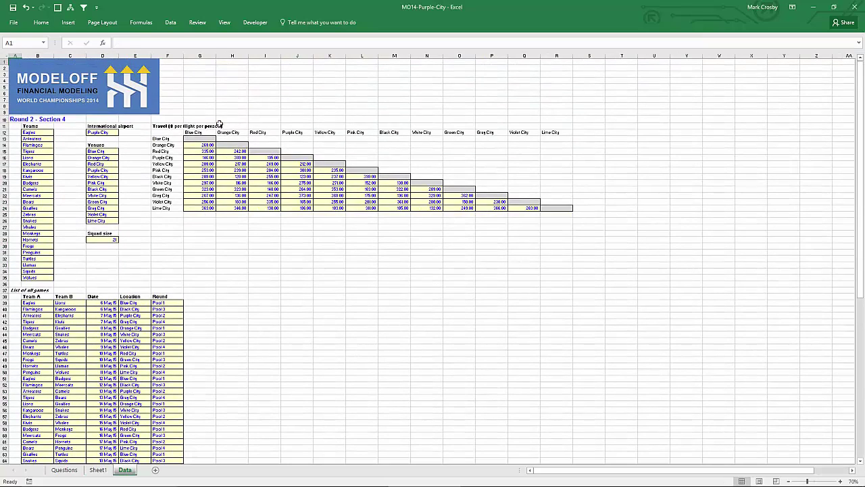
pyautogui.click(39, 132)
pyautogui.hotkey('ctrl', 'shift', 'Down')
pyautogui.hotkey('ctrl', 'c')
pyautogui.hotkey('ctrl', 'pageup')
pyautogui.press('Right')
pyautogui.press('Right')
pyautogui.press('Right')
pyautogui.press('Right')
pyautogui.press('Up')
pyautogui.press('Up')
pyautogui.press('Up')
pyautogui.press('Up')
pyautogui.press('Up')
pyautogui.press('Up')
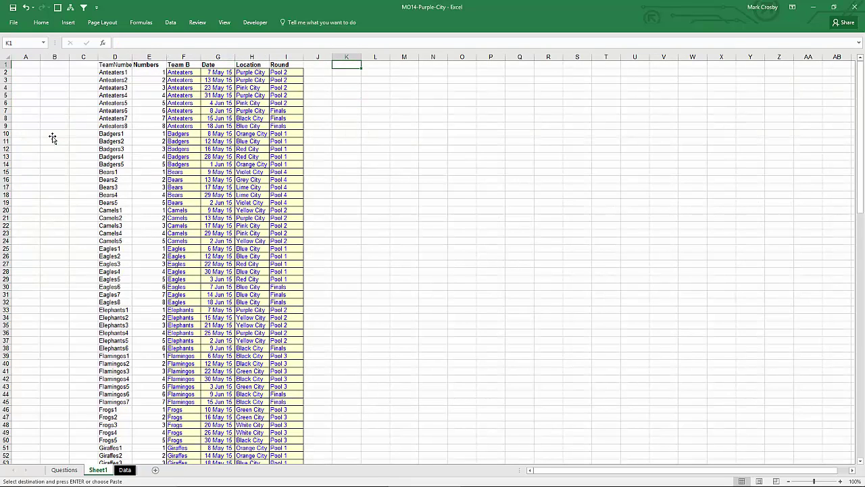
pyautogui.hotkey('alt', 'e')
pyautogui.press('s')
pyautogui.press('e')
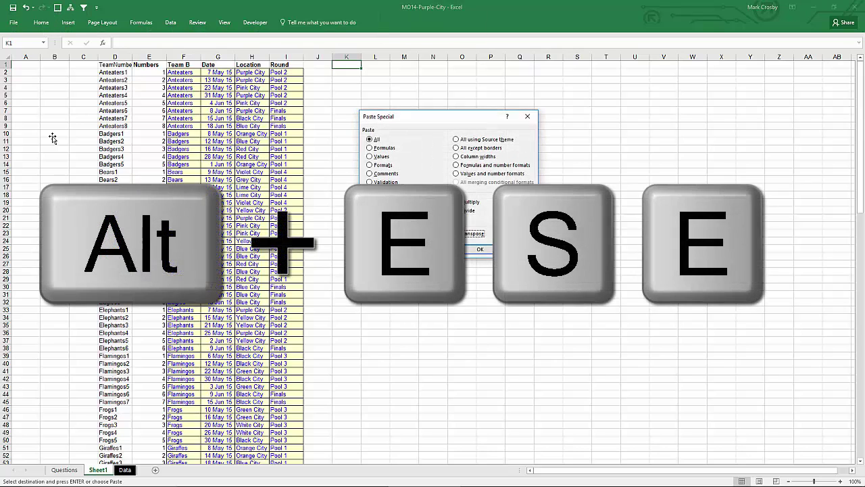
pyautogui.click(479, 249)
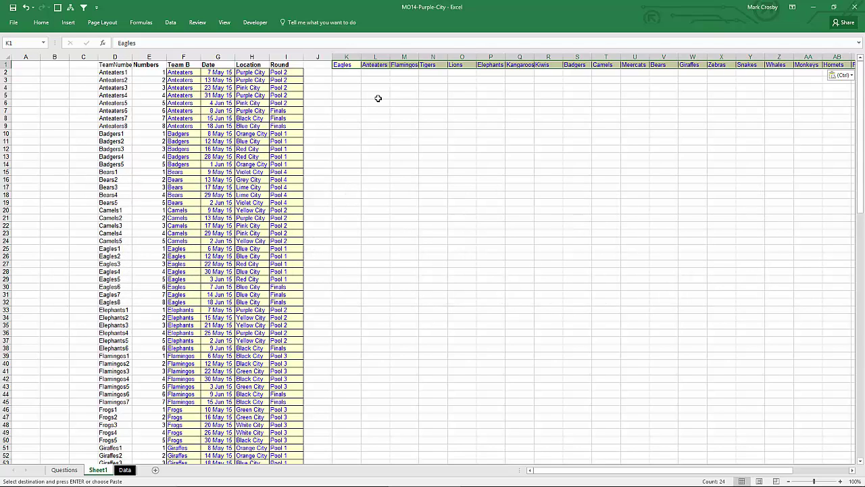
# - Enter =VLOOKUP(K$1&ROWS(K$2:K2),$D$2:$I$135,5,0) in K2, returning Blue City
pyautogui.press('Down')
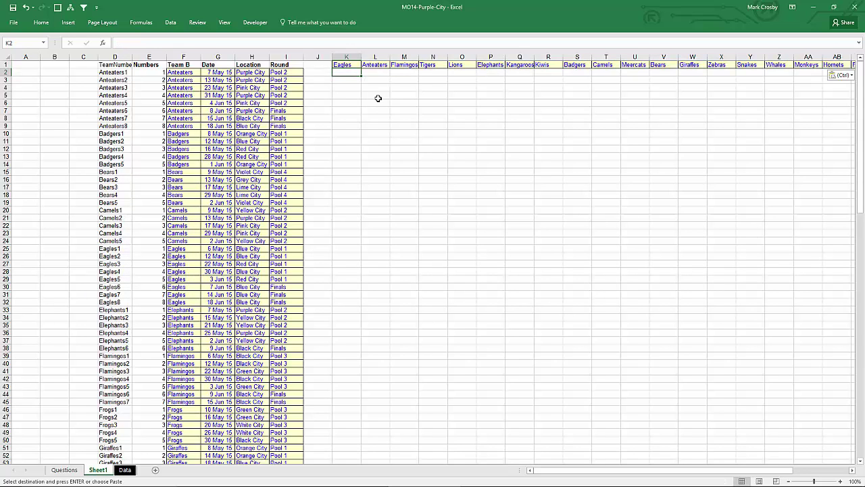
pyautogui.write('=VLOOKUP(')
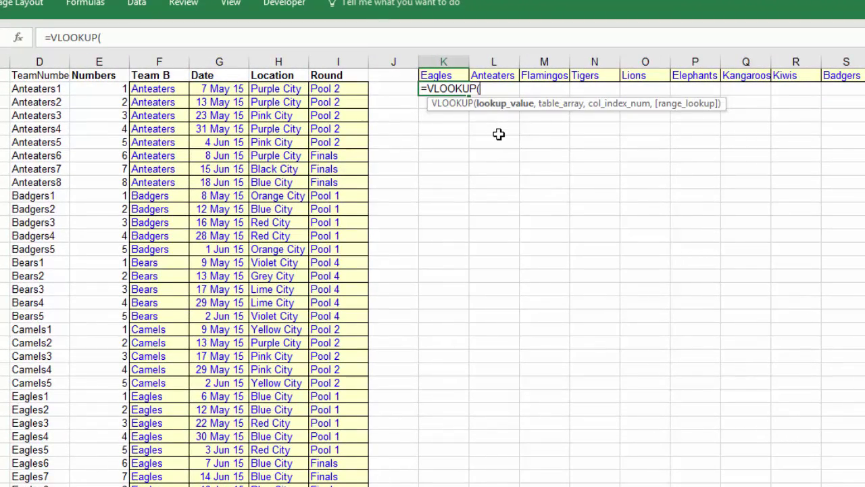
pyautogui.press('Up')
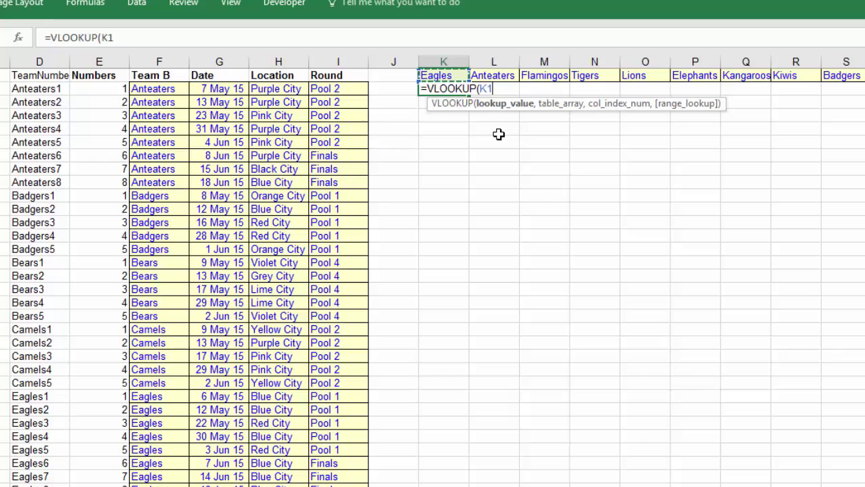
pyautogui.press('F4')
pyautogui.press('F4')
pyautogui.write('&')
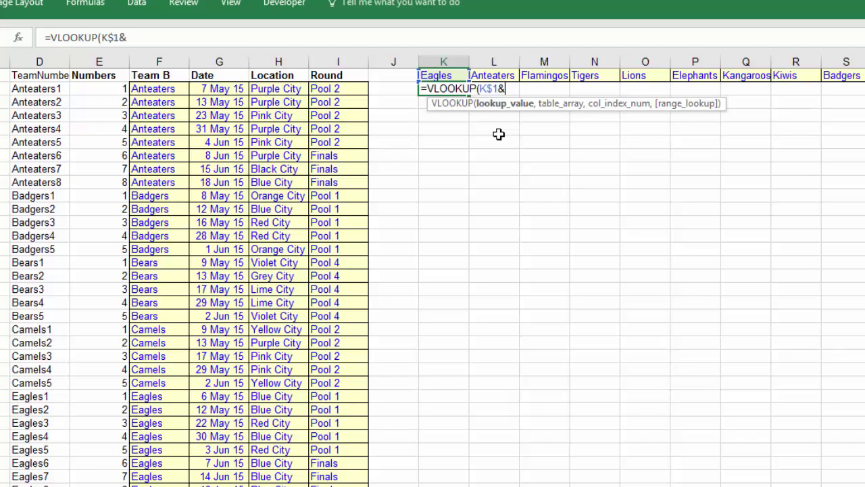
pyautogui.write('rows')
pyautogui.press('Tab')
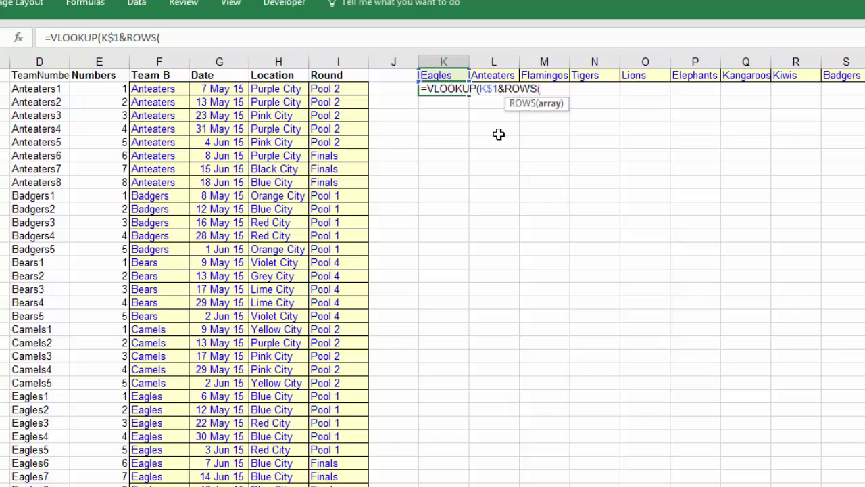
pyautogui.write('k$2:k2)')
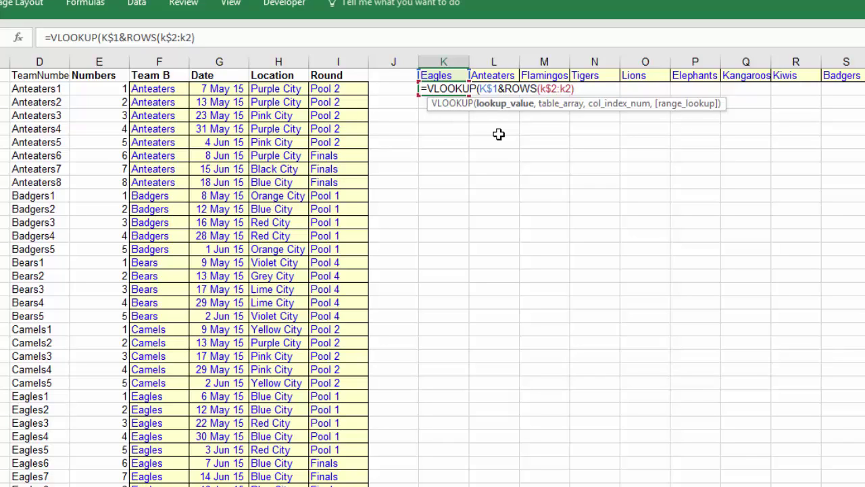
pyautogui.write(',')
pyautogui.press('Left')
pyautogui.press('Left')
pyautogui.press('Left')
pyautogui.press('Left')
pyautogui.press('Left')
pyautogui.press('Left')
pyautogui.press('Left')
pyautogui.hotkey('ctrl', 'shift', 'Right')
pyautogui.hotkey('ctrl', 'shift', 'Down')
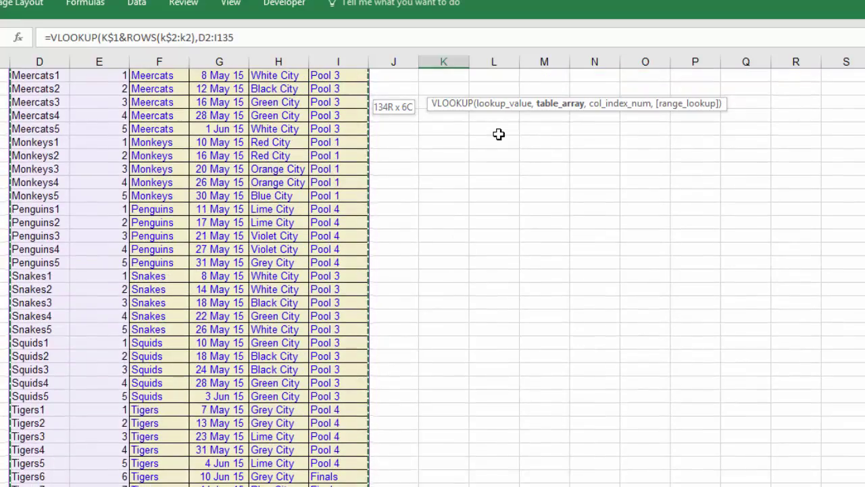
pyautogui.press('F4')
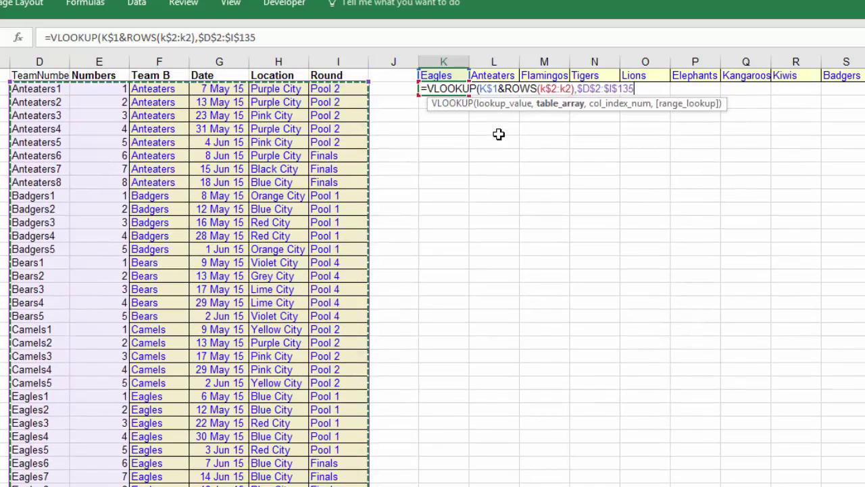
pyautogui.write(',')
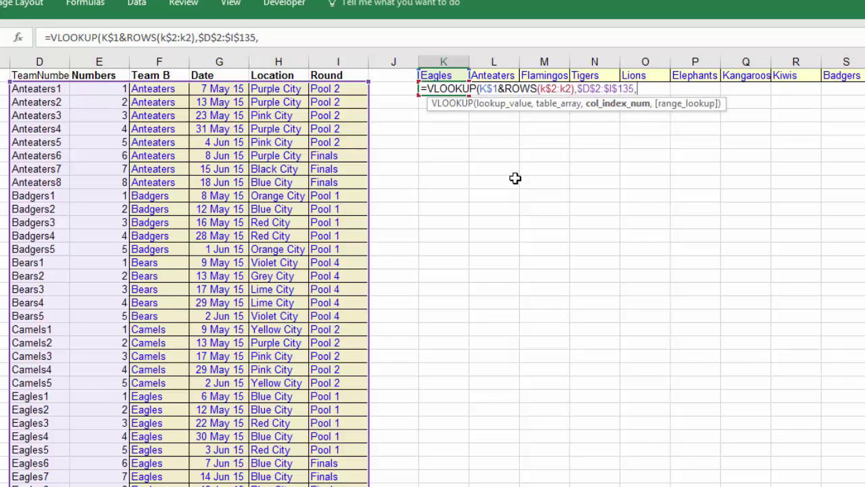
pyautogui.write('5,')
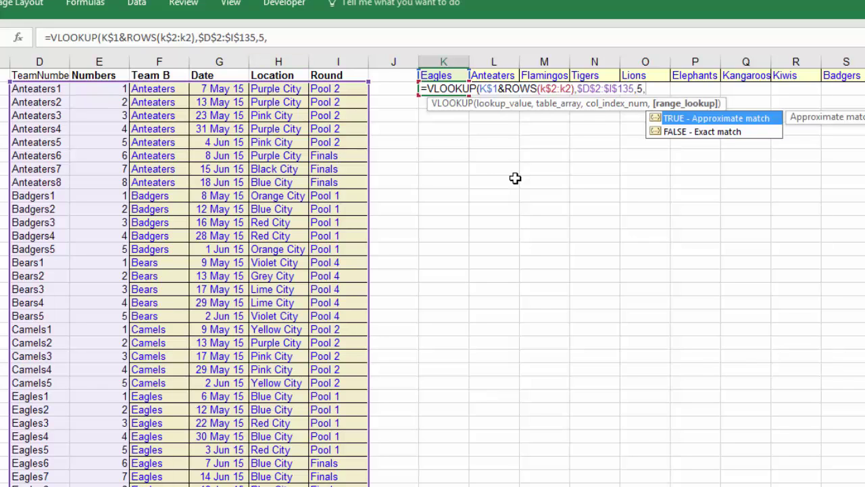
pyautogui.write('0)')
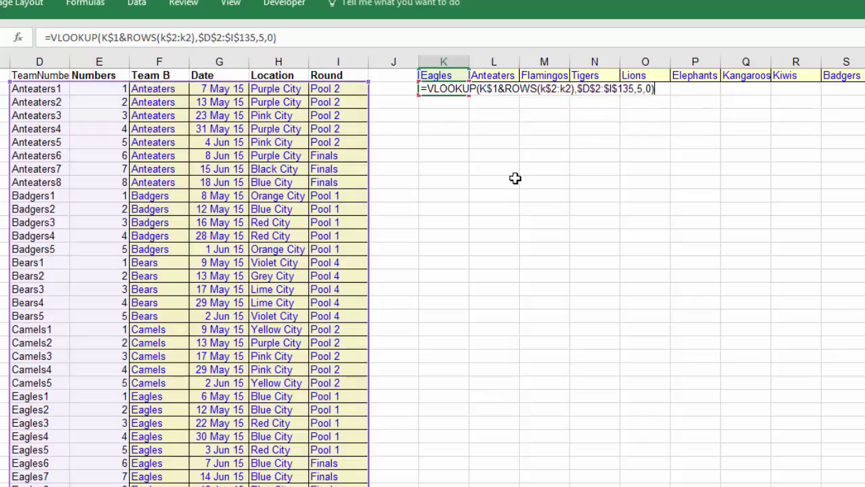
pyautogui.press('Return')
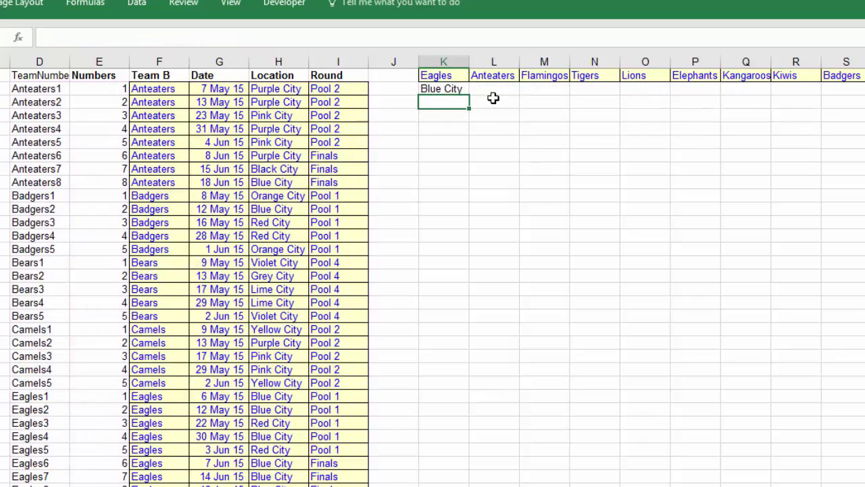
# - Fill the K2 lookup down to row 19 and across to column AH
pyautogui.click(460, 90)
pyautogui.moveTo(469, 95); pyautogui.dragTo(480, 321)
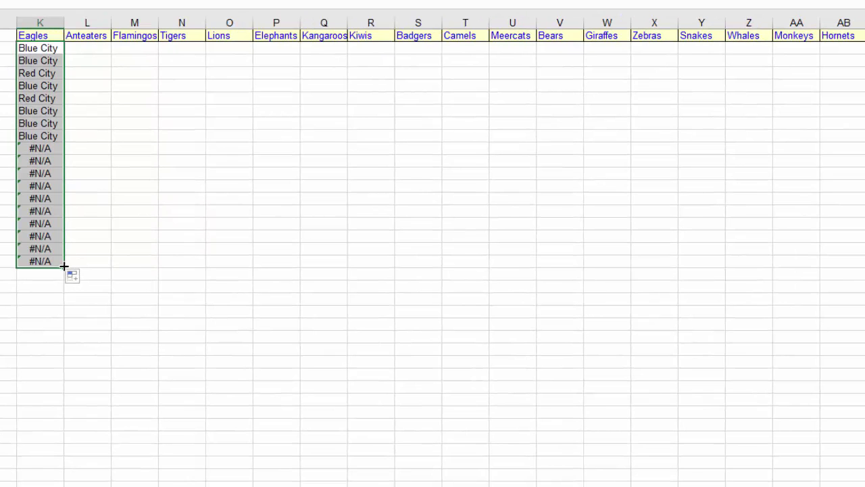
pyautogui.moveTo(64, 266); pyautogui.dragTo(790, 261)
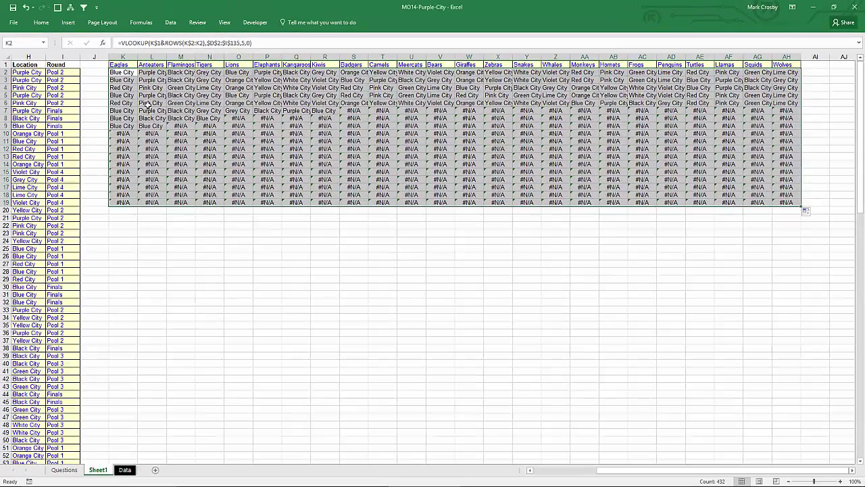
# - Shift the location grid down one row to K3 and enter Purple City in K2
pyautogui.hotkey('ctrl', 'x')
pyautogui.press('Down')
pyautogui.hotkey('ctrl', 'v')
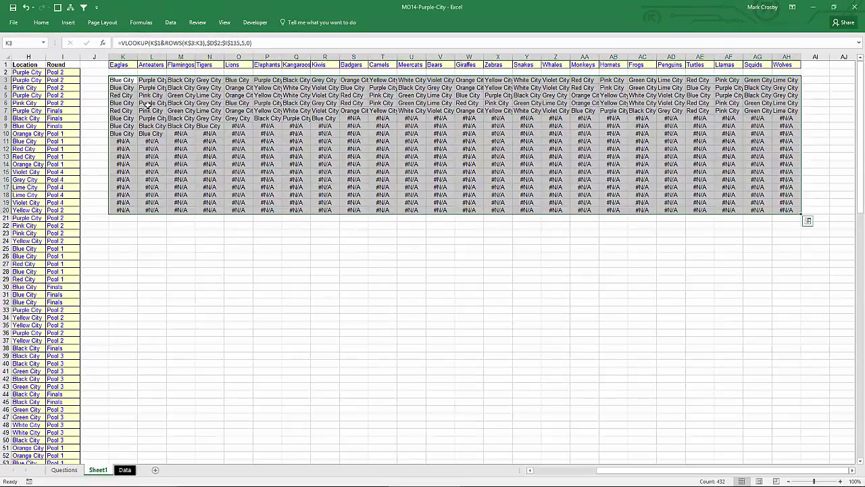
pyautogui.press('Up')
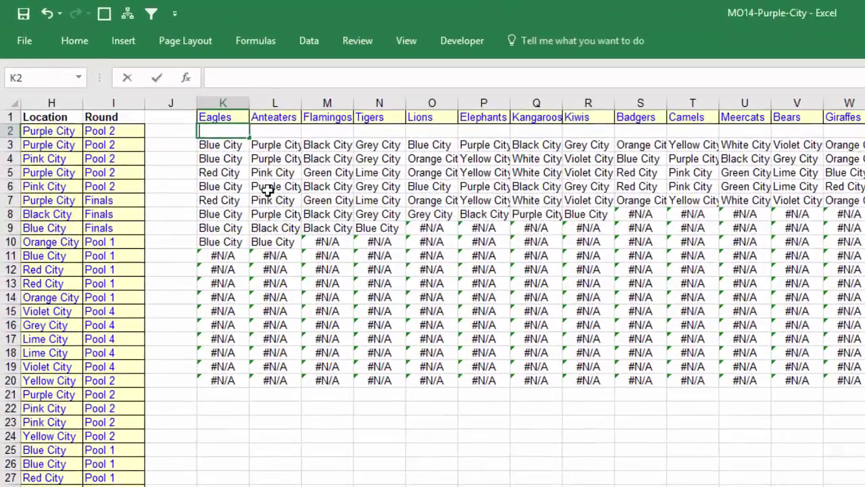
pyautogui.write('Purple')
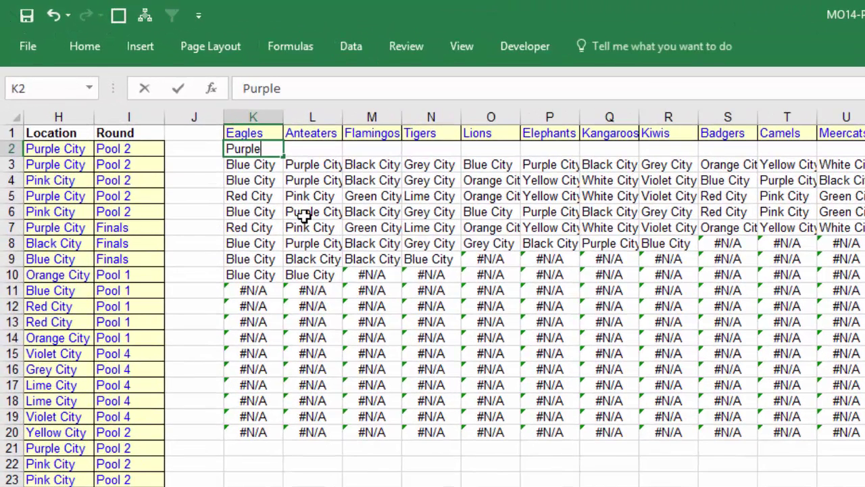
pyautogui.write(' City')
pyautogui.press('Return')
# - Link L2 to =$K$2 and fill it right across all teams
pyautogui.press('Up')
pyautogui.press('Right')
pyautogui.write('=')
pyautogui.press('Left')
pyautogui.press('F4')
pyautogui.press('Return')
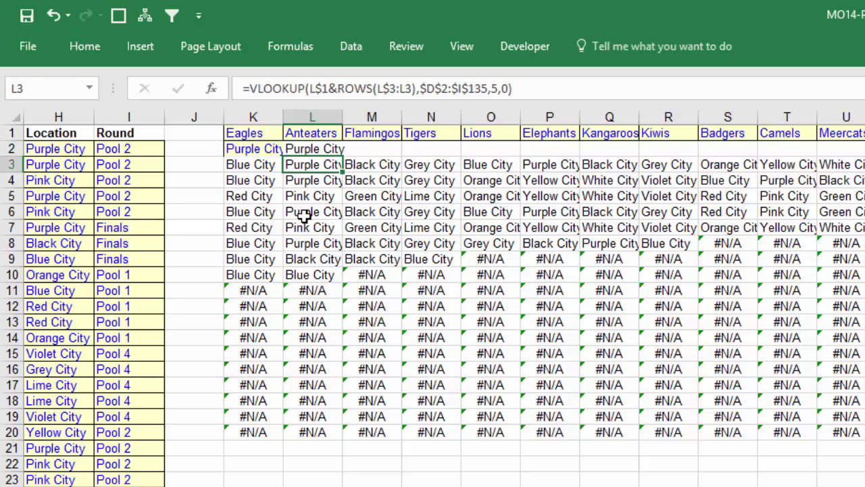
pyautogui.press('Up')
pyautogui.hotkey('ctrl', 'Right')
pyautogui.hotkey('ctrl', 'shift', 'Left')
pyautogui.hotkey('ctrl', 'r')
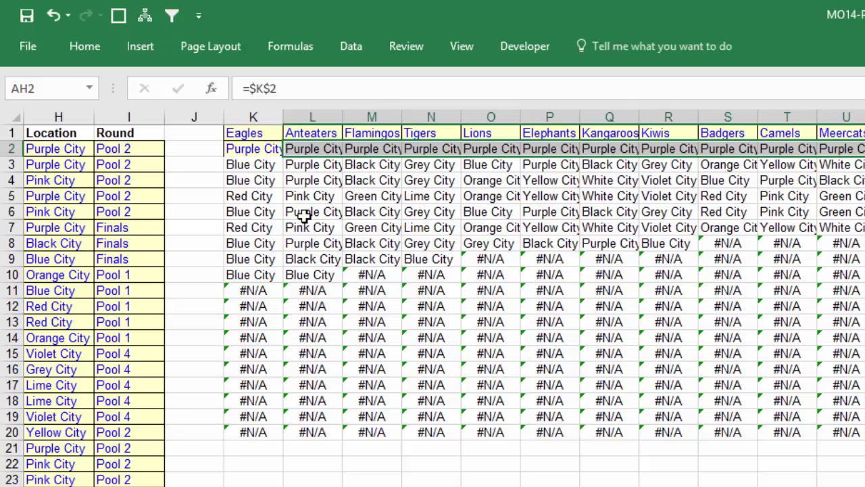
pyautogui.press('Left')
pyautogui.hotkey('ctrl', 'Left')
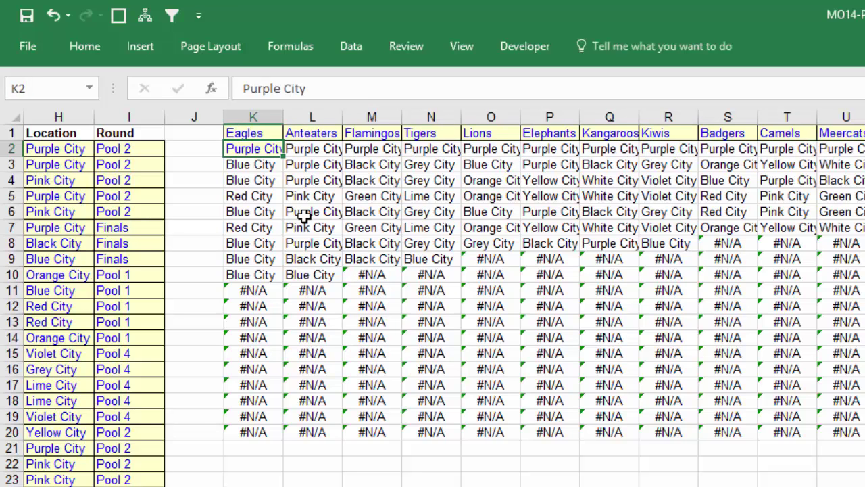
# - Insert a blank column at J before the Eagles data
pyautogui.press('Left')
pyautogui.hotkey('ctrl', 'space')
pyautogui.hotkey('ctrl', 'shift', '=')
# - Label column K with Starting City, Flight 1 through Flight 8, and Final City
pyautogui.press('Right')
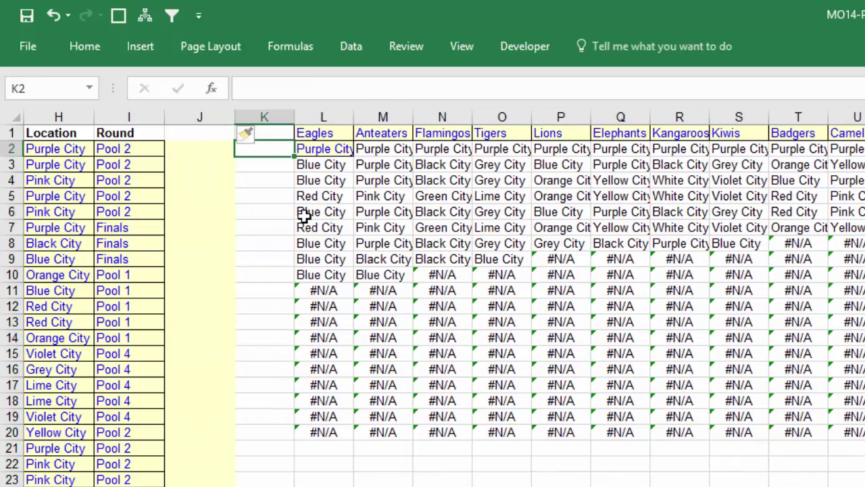
pyautogui.write('Starting City')
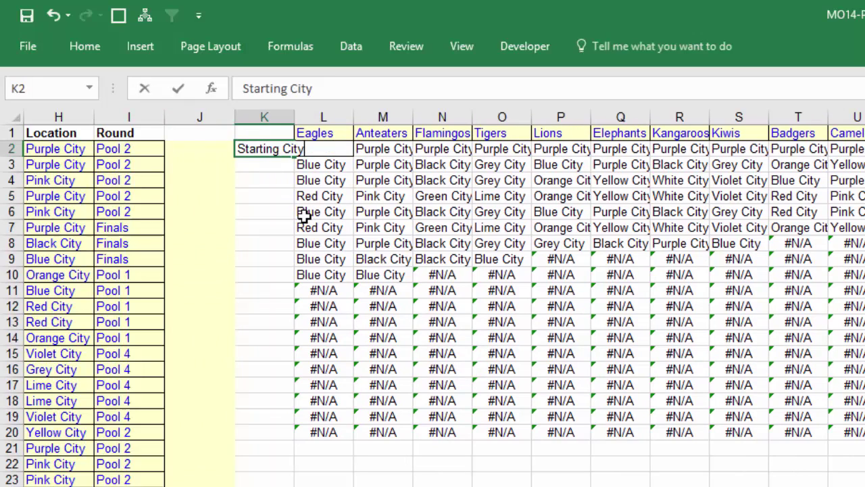
pyautogui.press('Return')
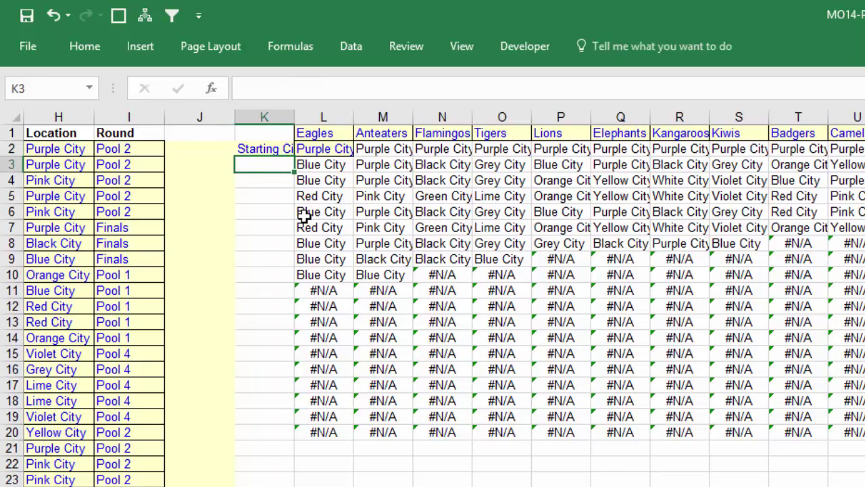
pyautogui.write('Flight 1')
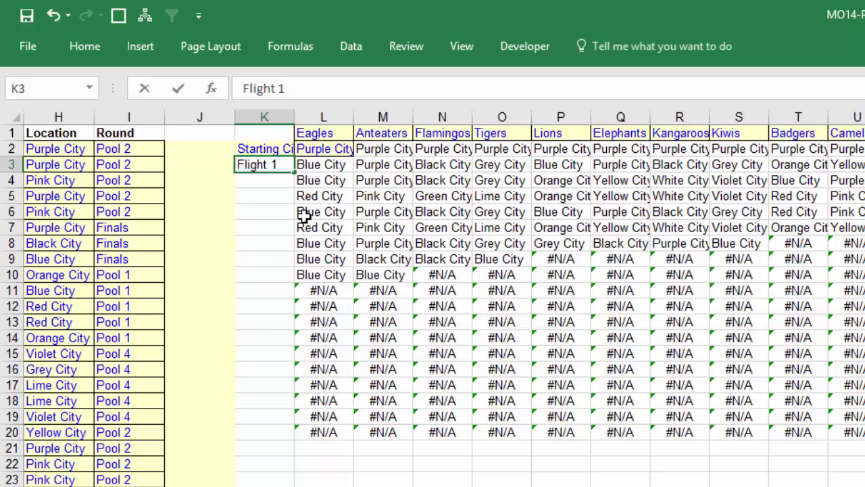
pyautogui.hotkey('ctrl', 'Return')
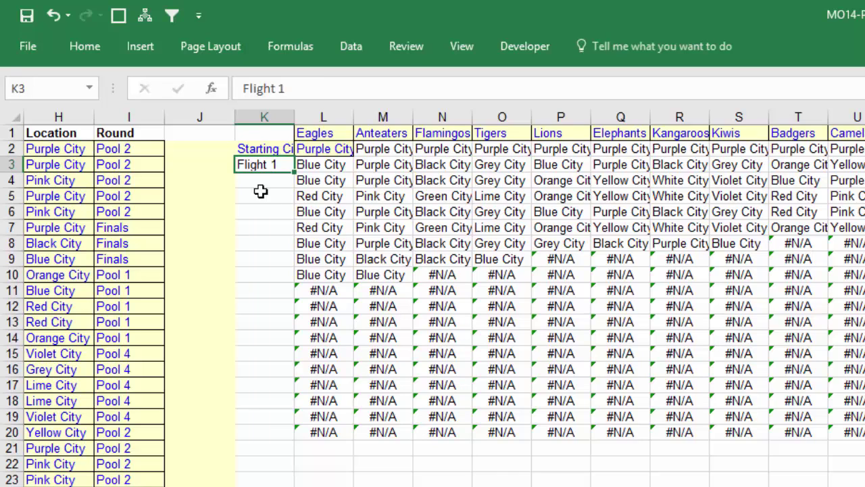
pyautogui.moveTo(293, 172); pyautogui.dragTo(293, 284)
pyautogui.click(277, 295)
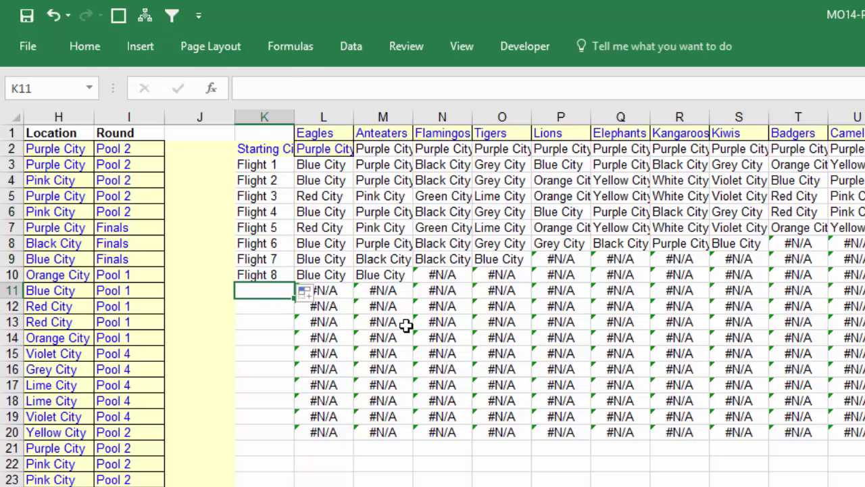
pyautogui.write('Final City')
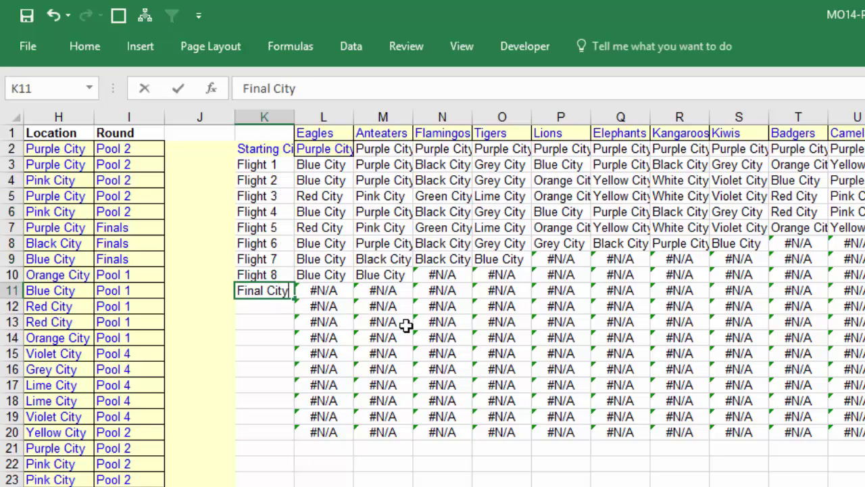
pyautogui.press('Right')
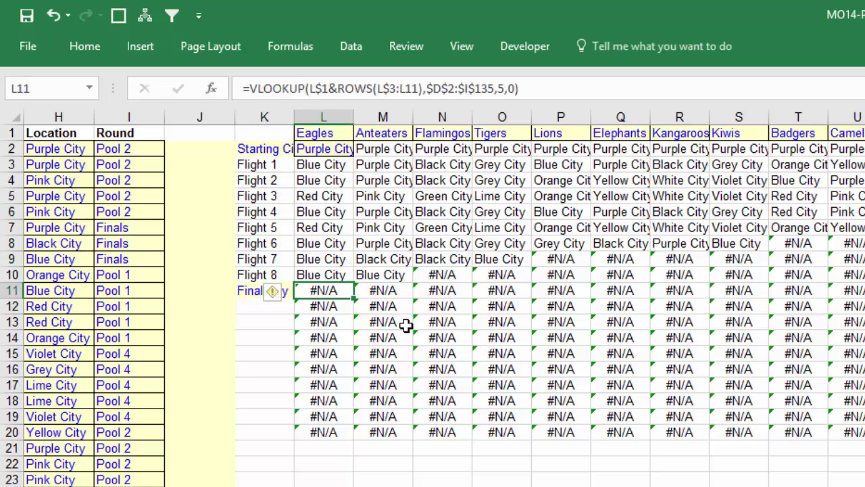
# - Set the Eagles and Anteaters final city to =$L$2, returning to Purple City
pyautogui.write('=')
pyautogui.hotkey('ctrl', 'Up')
pyautogui.press('Down')
pyautogui.press('F4')
pyautogui.press('Return')
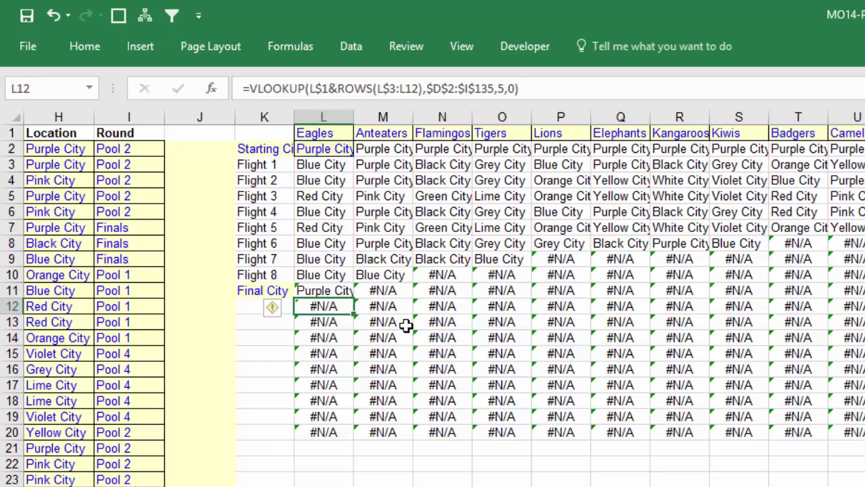
pyautogui.press('Up')
pyautogui.hotkey('ctrl', 'c')
pyautogui.press('Right')
pyautogui.hotkey('ctrl', 'v')
# - Paste the =$L$2 return after the last flight of every remaining team
pyautogui.press('Right')
pyautogui.press('Up')
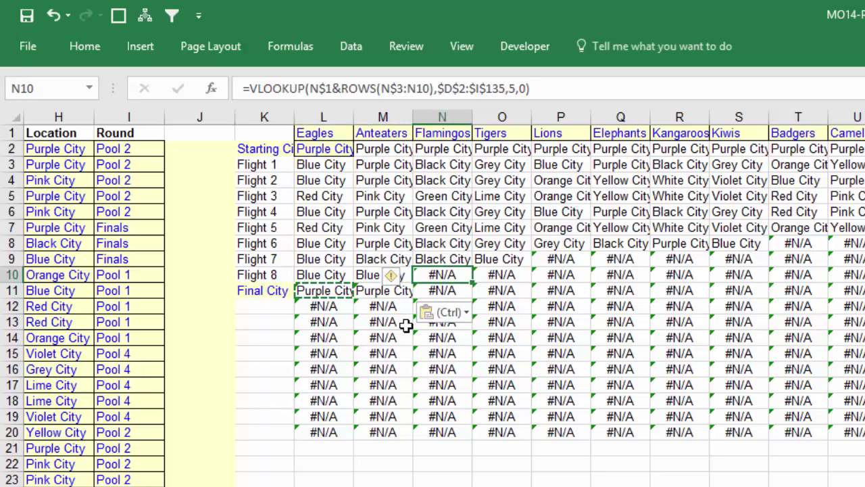
pyautogui.hotkey('ctrl', 'v')
pyautogui.press('Right')
pyautogui.hotkey('ctrl', 'v')
pyautogui.press('Right')
pyautogui.press('Up')
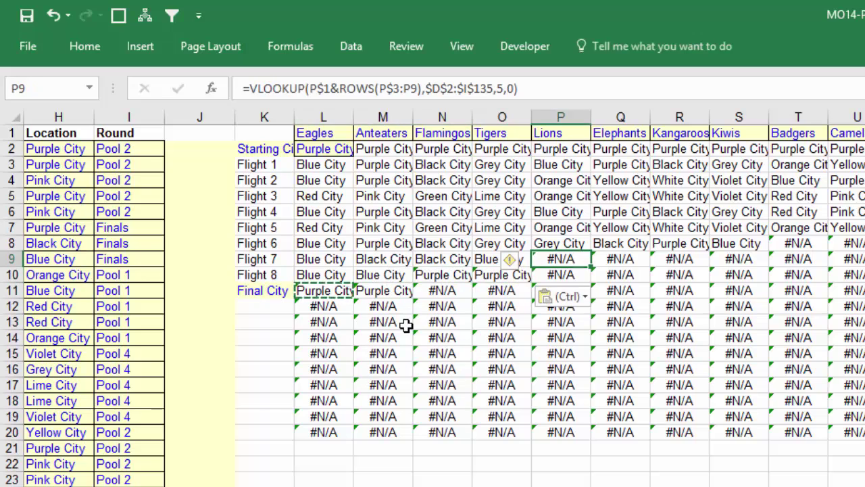
pyautogui.hotkey('ctrl', 'v')
pyautogui.press('Right')
pyautogui.hotkey('ctrl', 'v')
pyautogui.press('Right')
pyautogui.hotkey('ctrl', 'v')
pyautogui.press('Right')
pyautogui.hotkey('ctrl', 'v')
pyautogui.press('Right')
pyautogui.press('Up')
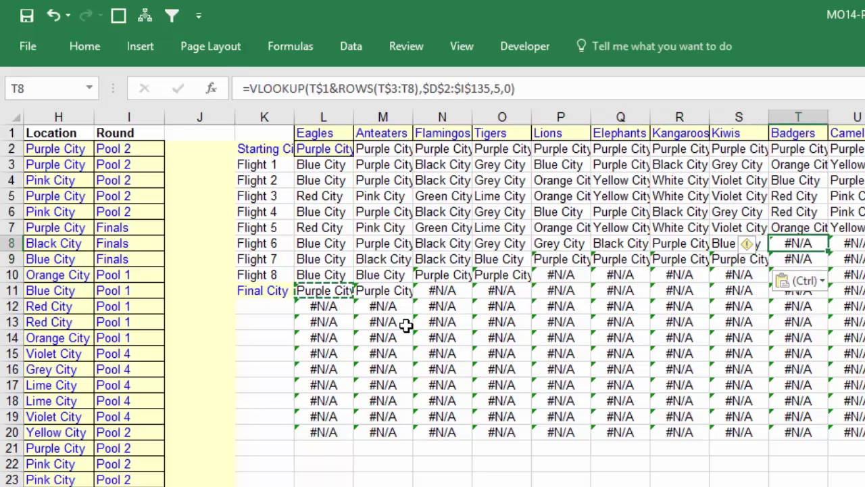
pyautogui.hotkey('shift', 'Right')
pyautogui.hotkey('ctrl', 'shift', 'Right')
pyautogui.hotkey('ctrl', 'v')
pyautogui.press('Escape')
pyautogui.click(414, 334)
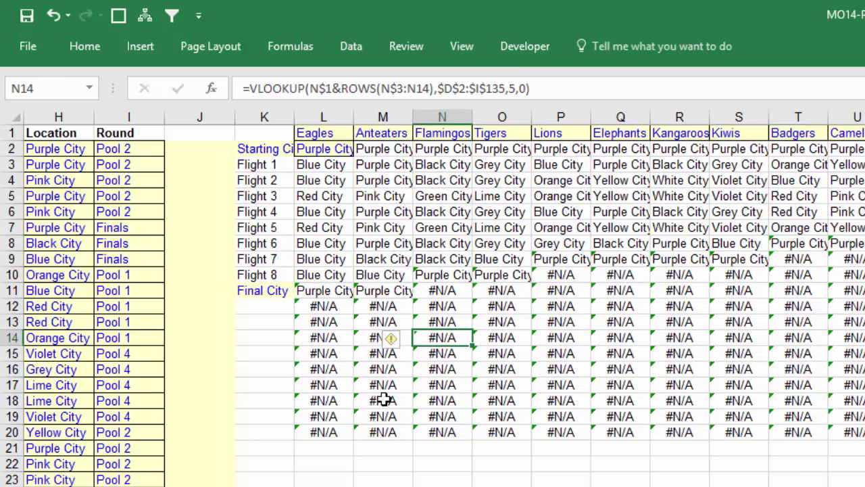
pyautogui.click(333, 306)
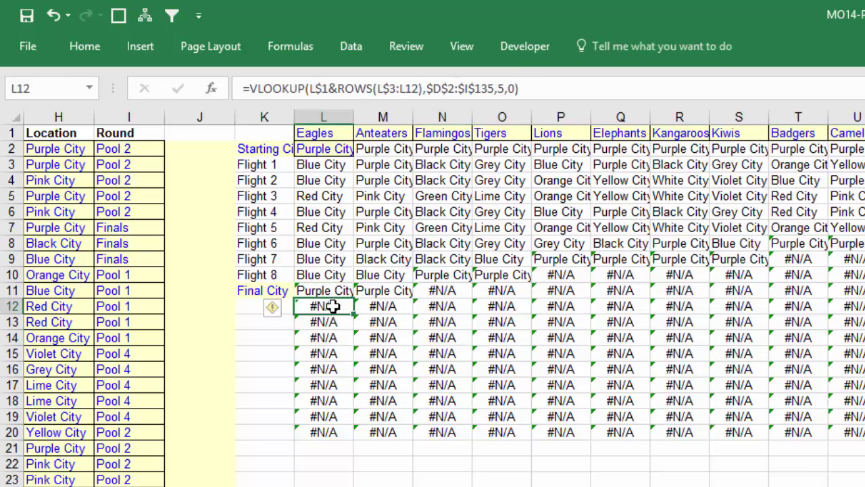
# - Delete the leftover #N/A cells in rows 12, 11, 10 and 9
pyautogui.hotkey('ctrl', 'shift', 'Right')
pyautogui.hotkey('ctrl', 'shift', 'Down')
pyautogui.press('Delete')
pyautogui.press('Right')
pyautogui.press('Up')
pyautogui.press('Right')
pyautogui.hotkey('ctrl', 'shift', 'Right')
pyautogui.press('Delete')
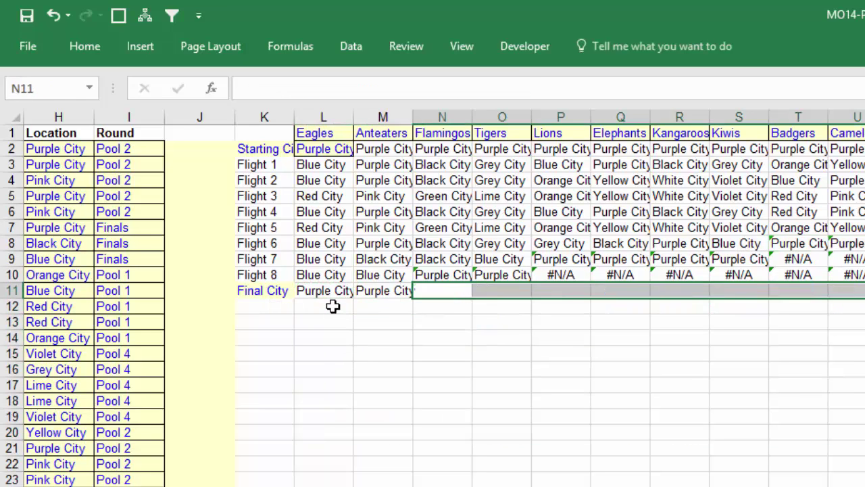
pyautogui.press('Right')
pyautogui.press('Right')
pyautogui.press('Up')
pyautogui.hotkey('ctrl', 'shift', 'Right')
pyautogui.press('Delete')
pyautogui.press('Up')
pyautogui.press('Right')
pyautogui.press('Right')
pyautogui.press('Right')
pyautogui.press('Right')
pyautogui.press('Right')
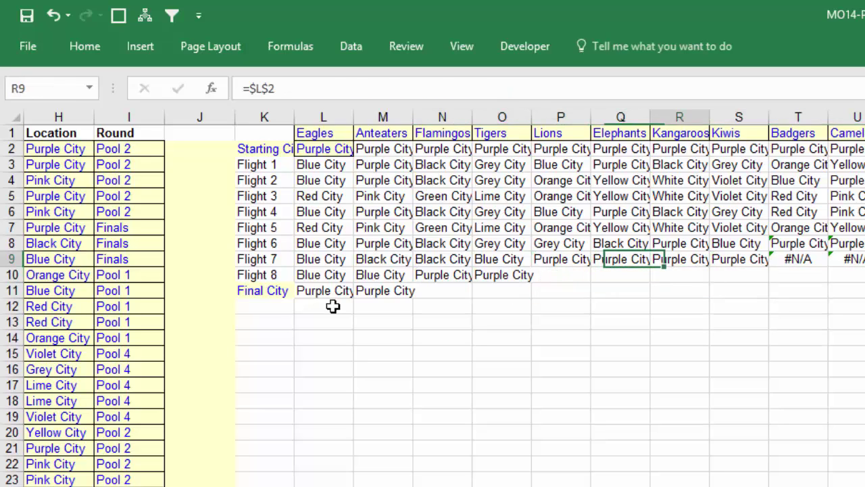
pyautogui.press('Left')
pyautogui.hotkey('ctrl', 'shift', 'Right')
pyautogui.press('Delete')
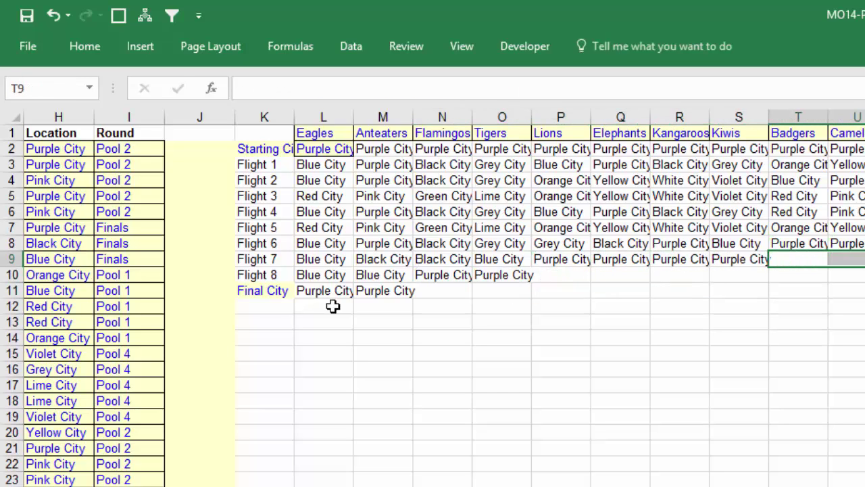
# - Review the filled flight cities, then copy the Starting City to Final City labels
pyautogui.click(329, 167)
pyautogui.press('Left')
pyautogui.hotkey('ctrl', 'Left')
pyautogui.hotkey('ctrl', 'Left')
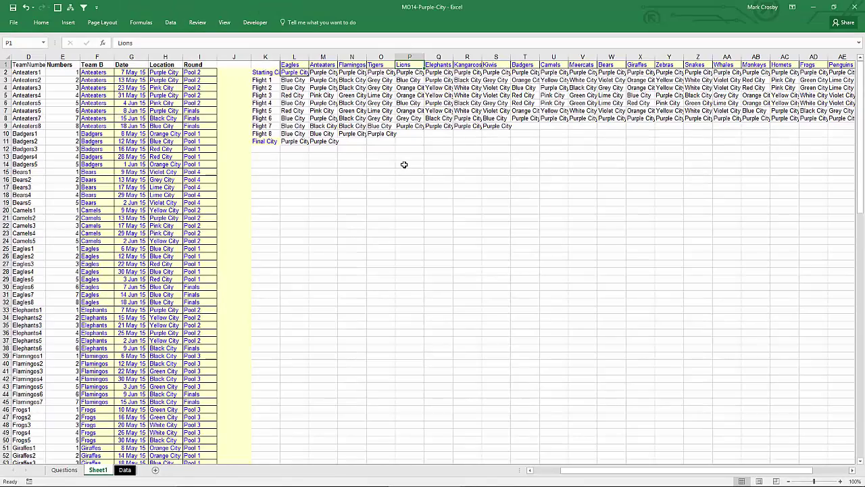
pyautogui.press('Down')
pyautogui.press('Down')
pyautogui.press('Left')
pyautogui.press('Left')
pyautogui.press('Left')
pyautogui.press('Left')
pyautogui.hotkey('shift', 'Down')
pyautogui.hotkey('ctrl', 'shift', 'Right')
pyautogui.hotkey('shift', 'Down')
pyautogui.hotkey('shift', 'Down')
pyautogui.hotkey('shift', 'Down')
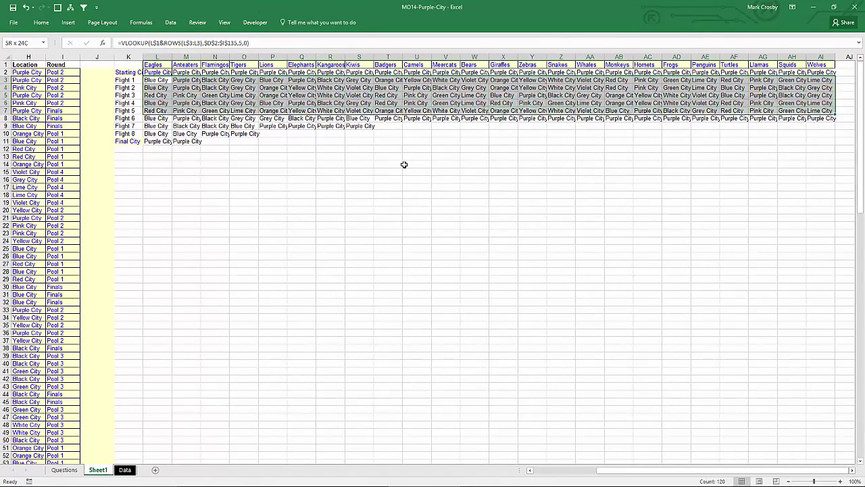
pyautogui.moveTo(358, 119); pyautogui.dragTo(152, 120)
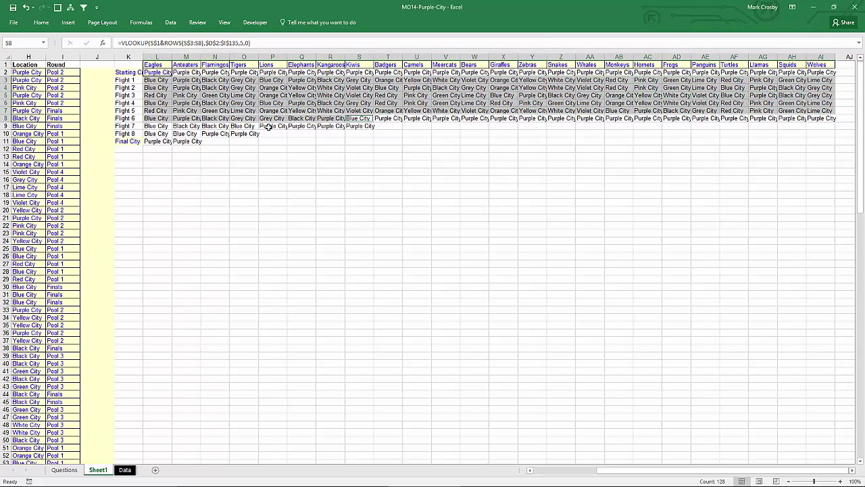
pyautogui.moveTo(240, 126); pyautogui.dragTo(154, 134)
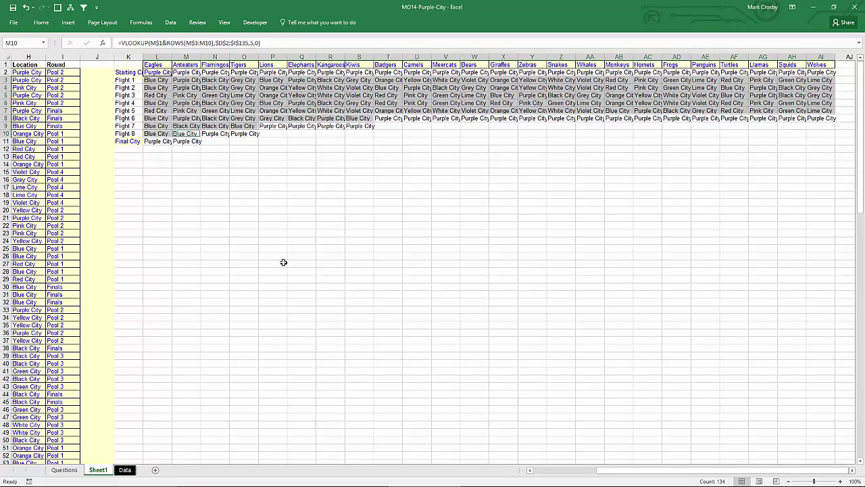
pyautogui.click(144, 163)
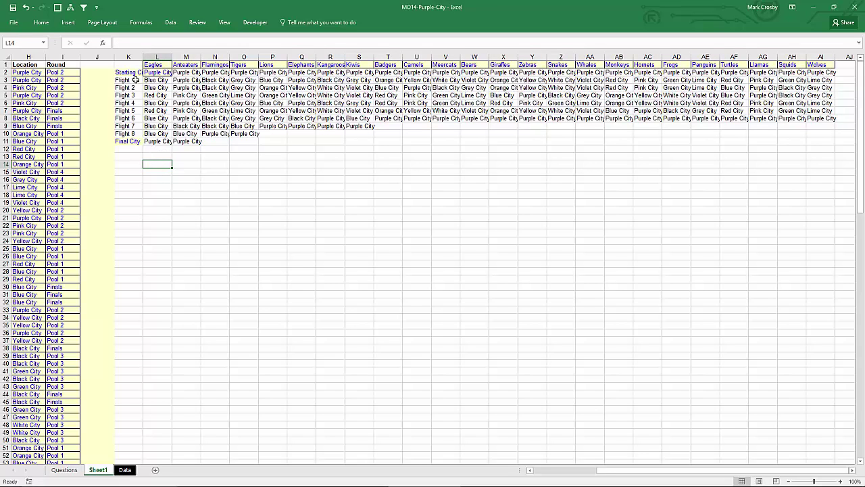
pyautogui.moveTo(136, 72); pyautogui.dragTo(135, 141)
pyautogui.hotkey('ctrl', 'c')
# - Paste the Starting City to Final City labels into K14:K23
pyautogui.click(136, 164)
pyautogui.hotkey('ctrl', 'v')
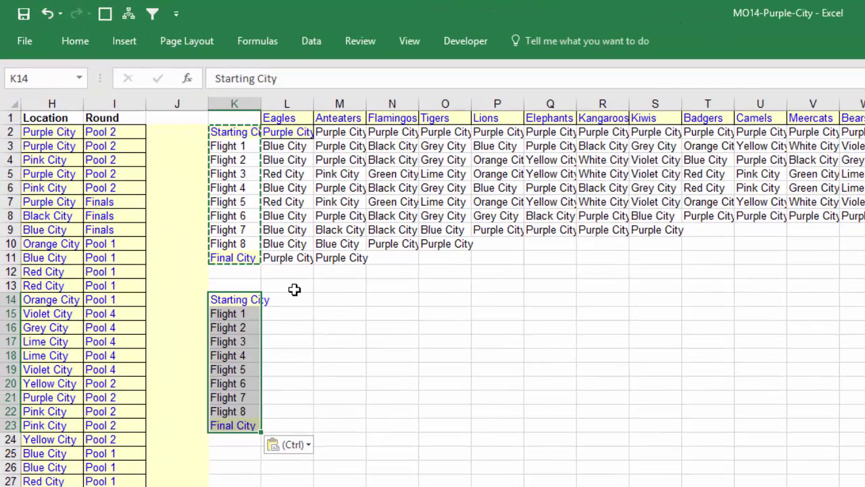
pyautogui.click(287, 313)
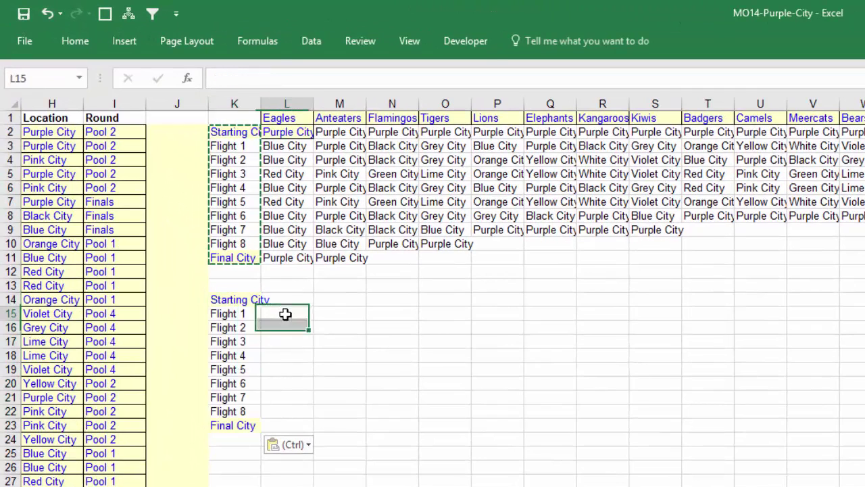
pyautogui.click(288, 148)
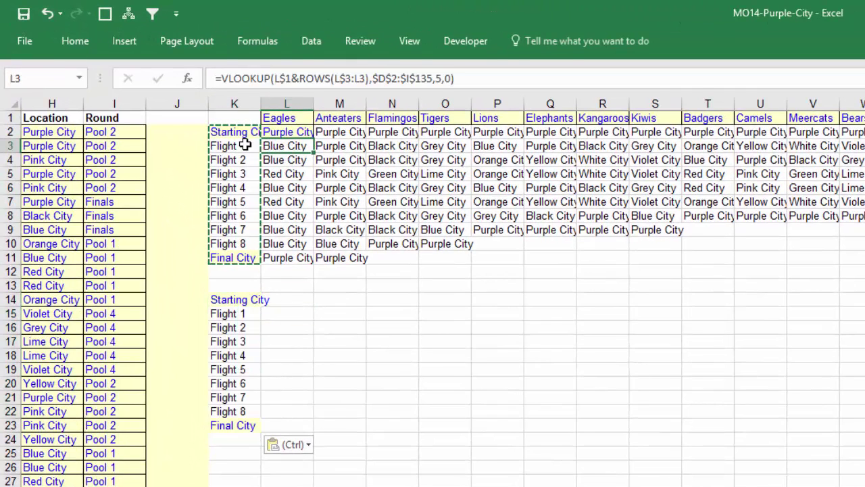
pyautogui.click(283, 135)
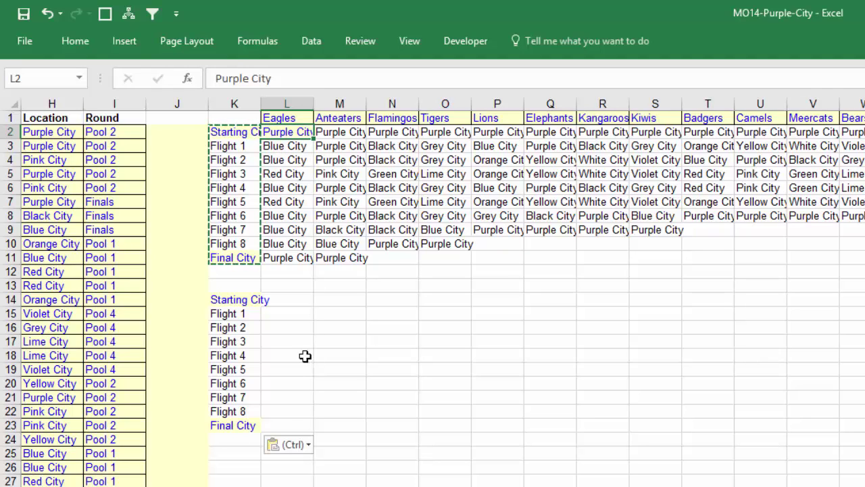
# - Enter =IF(L2<>L3,1,0) in L15 and fill it right across all teams
pyautogui.click(287, 315)
pyautogui.write('=if')
pyautogui.press('Tab')
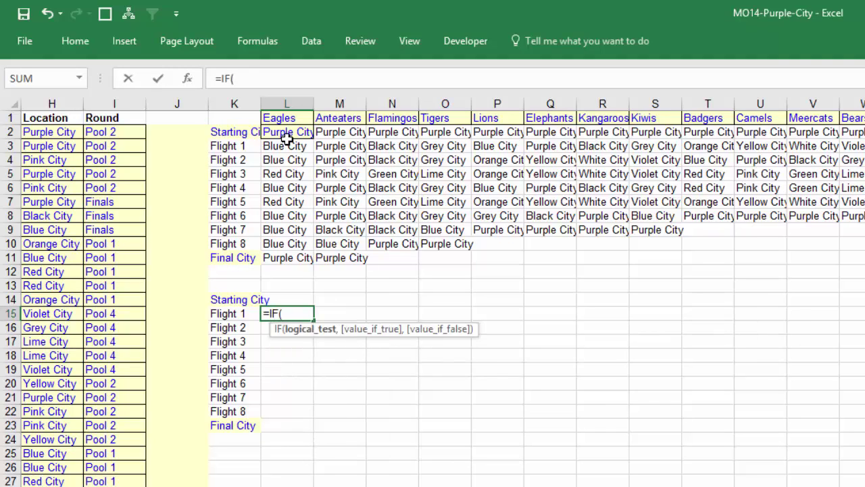
pyautogui.click(286, 135)
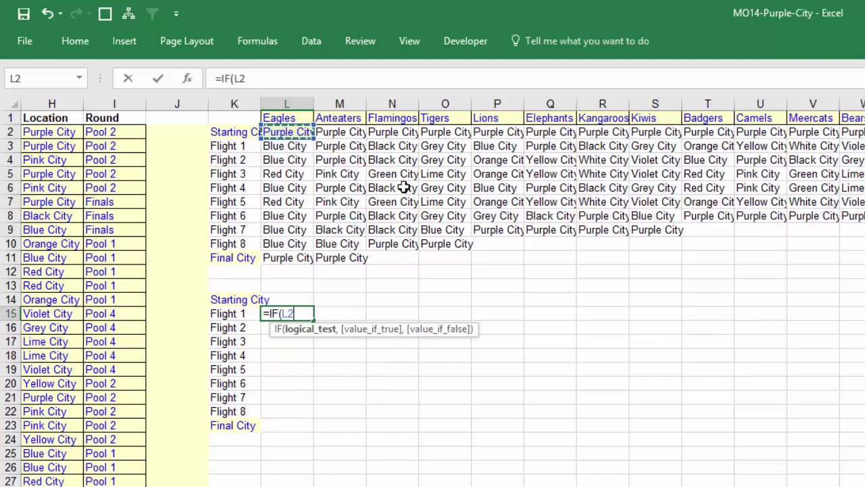
pyautogui.write('<>')
pyautogui.click(295, 146)
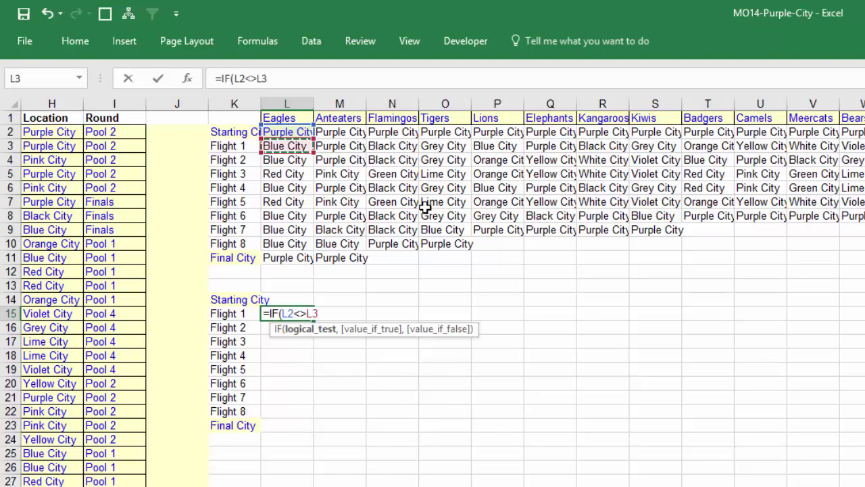
pyautogui.write(',1,0)')
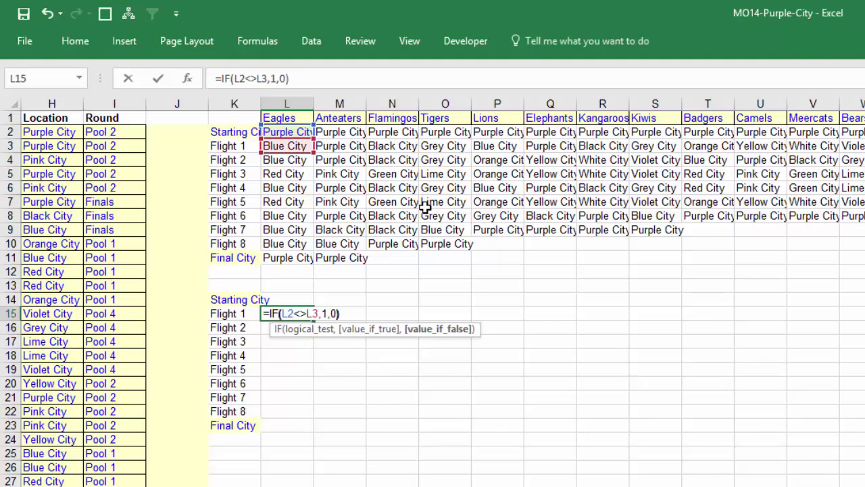
pyautogui.hotkey('ctrl', 'Return')
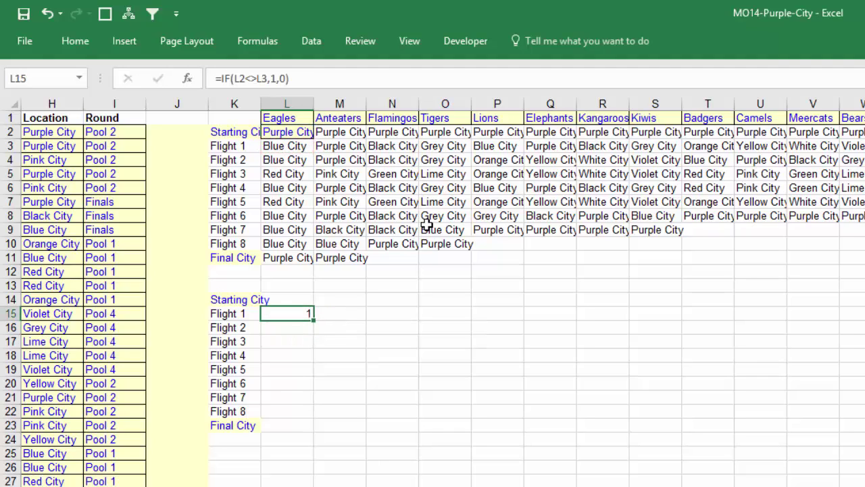
pyautogui.moveTo(313, 320); pyautogui.dragTo(863, 426)
# - Fill the city-change flag formulas down to Final City and check the Eagles', Anteaters' and Flamingos' flags
pyautogui.click(292, 425)
pyautogui.doubleClick(292, 425)
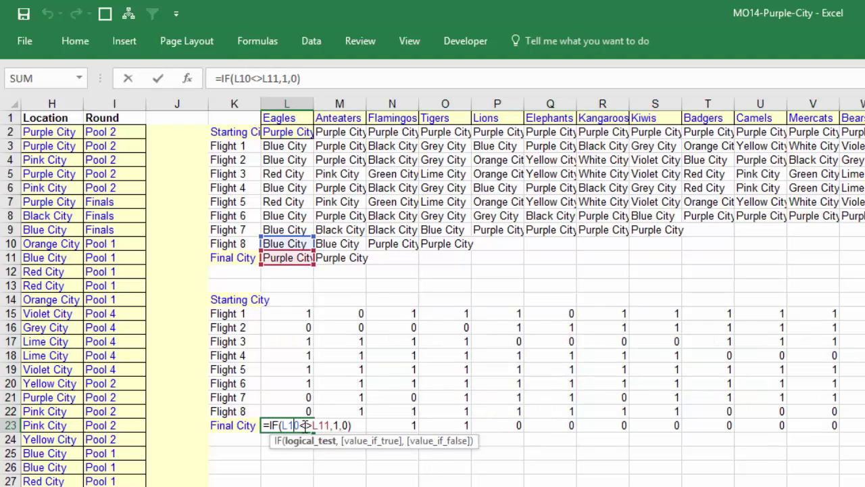
pyautogui.press('Escape')
pyautogui.click(348, 426)
pyautogui.doubleClick(354, 424)
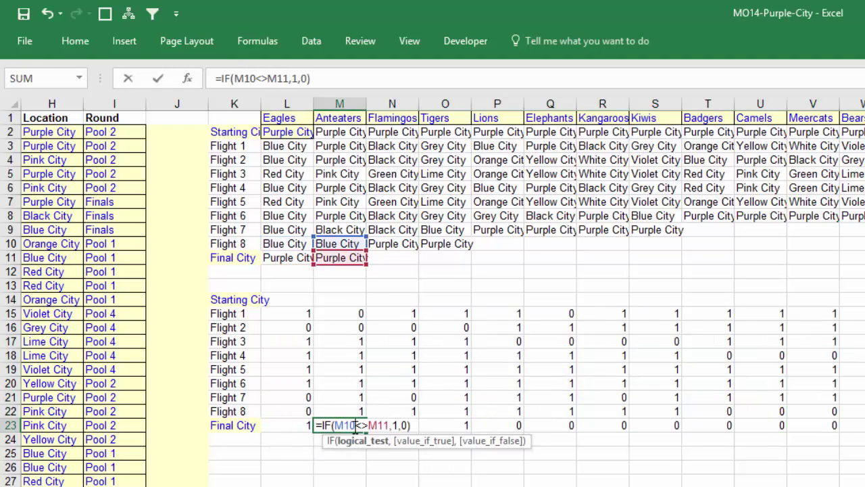
pyautogui.press('Escape')
pyautogui.click(411, 411)
pyautogui.doubleClick(410, 412)
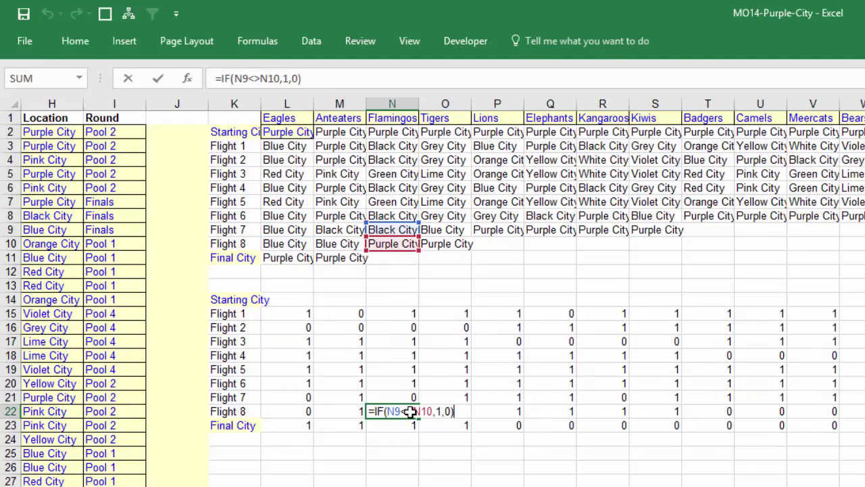
pyautogui.press('Escape')
# - Clear the Final City and Flight 8 flags that lie past each team's itinerary
pyautogui.click(405, 425)
pyautogui.moveTo(417, 431); pyautogui.dragTo(465, 425)
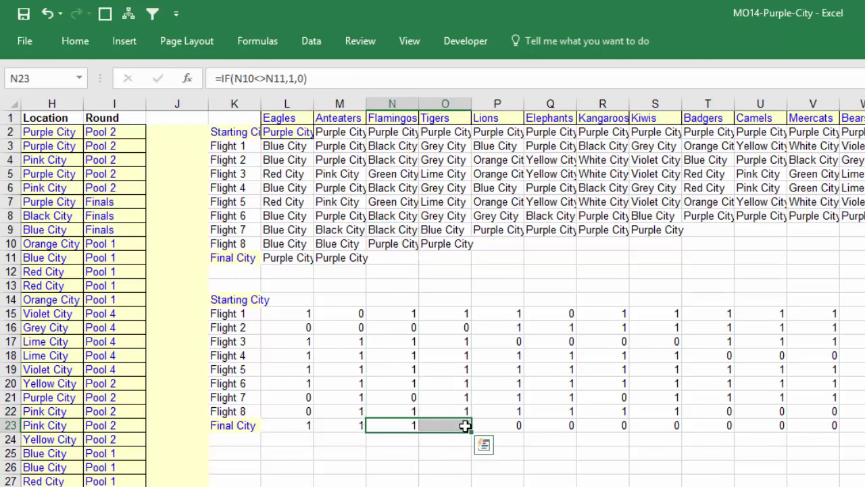
pyautogui.hotkey('ctrl', 'shift', 'Right')
pyautogui.press('Delete')
pyautogui.press('Up')
pyautogui.press('Right')
pyautogui.press('Right')
pyautogui.press('F2')
pyautogui.press('Escape')
pyautogui.hotkey('ctrl', 'shift', 'Right')
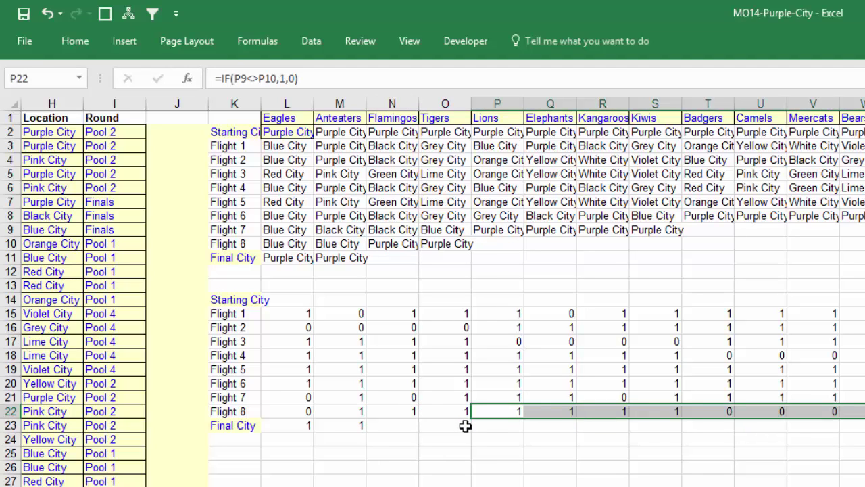
pyautogui.press('Delete')
pyautogui.press('Right')
# - Check the Kangaroos', Kiwis' and Badgers' Flight 7 flags, then clear the Flight 7 flags past the itineraries
pyautogui.press('Up')
pyautogui.press('Right')
pyautogui.press('F2')
pyautogui.press('Escape')
pyautogui.press('Right')
pyautogui.press('F2')
pyautogui.press('Escape')
pyautogui.press('Right')
pyautogui.press('F2')
pyautogui.press('Escape')
pyautogui.hotkey('ctrl', 'shift', 'Right')
pyautogui.press('Delete')
pyautogui.press('Left')
pyautogui.press('Left')
pyautogui.press('Left')
pyautogui.press('Left')
pyautogui.press('Left')
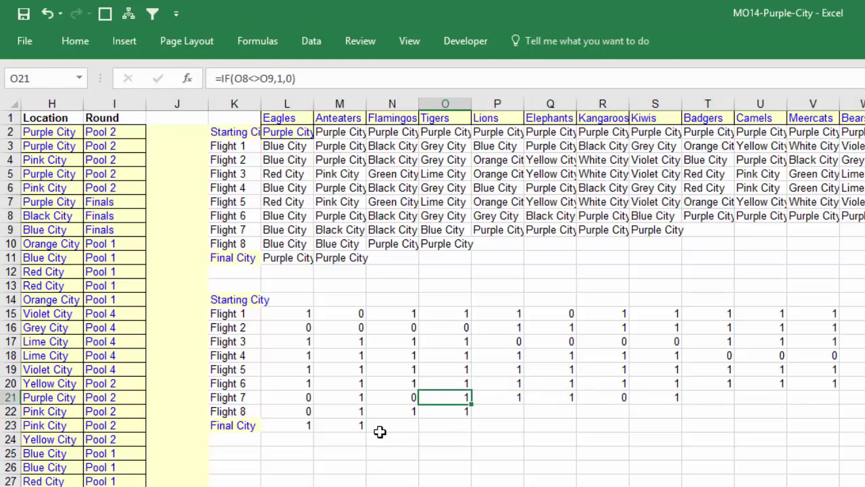
# - Spot-check the Anteaters', Flamingos', Tigers' and Lions' remaining Final City, Flight 8 and Flight 7 flag formulas
pyautogui.click(342, 432)
pyautogui.press('F2')
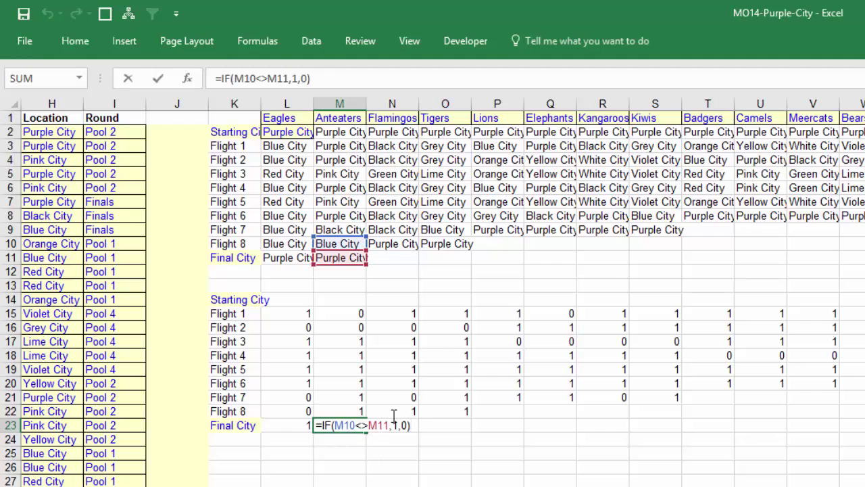
pyautogui.click(399, 413)
pyautogui.press('F2')
pyautogui.press('Escape')
pyautogui.doubleClick(470, 411)
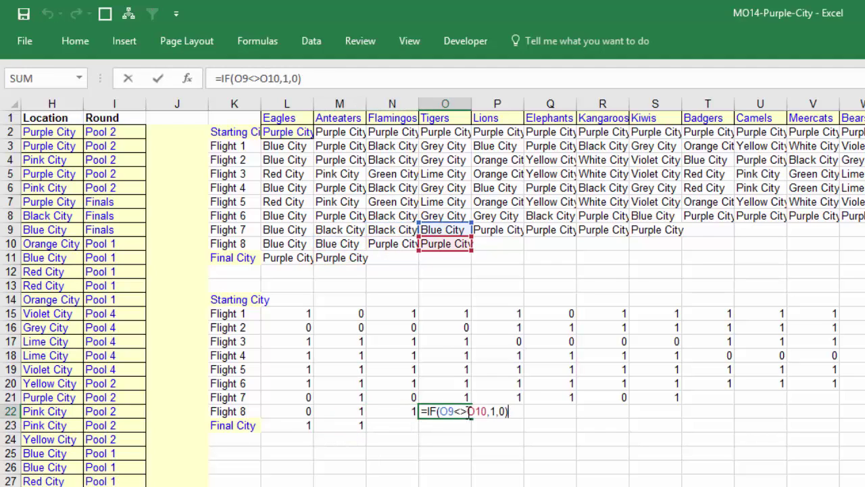
pyautogui.click(500, 396)
pyautogui.press('F2')
pyautogui.press('Escape')
pyautogui.press('F2')
pyautogui.press('Escape')
# - Spot-check the Badgers' and Bears' Flight 6 flag formulas
pyautogui.click(705, 383)
pyautogui.press('F2')
pyautogui.press('Escape')
pyautogui.click(863, 382)
pyautogui.press('F2')
pyautogui.press('Escape')
pyautogui.press('Right')
pyautogui.press('Right')
pyautogui.press('Right')
pyautogui.press('Right')
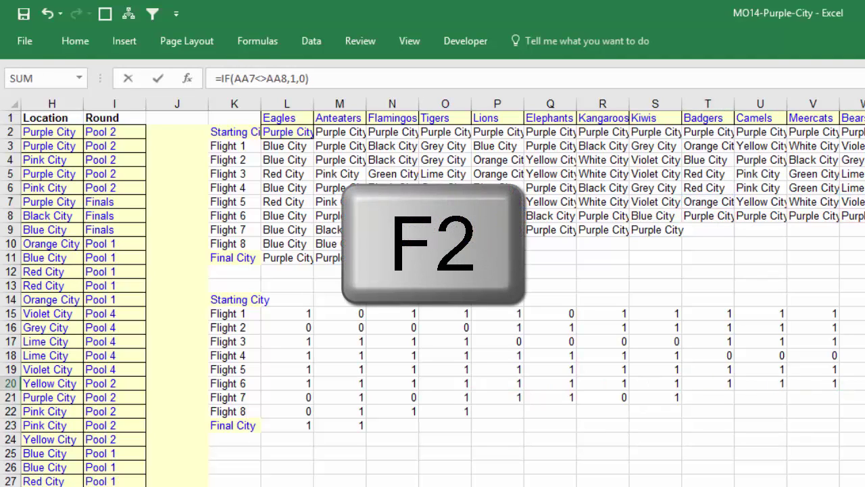
pyautogui.press('Escape')
pyautogui.click(233, 384)
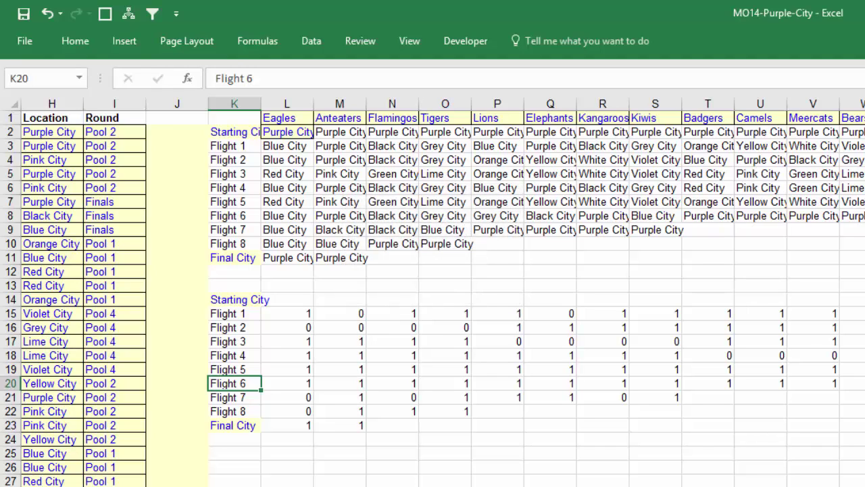
pyautogui.press('Down')
pyautogui.press('Down')
pyautogui.press('Down')
pyautogui.press('Down')
pyautogui.press('Down')
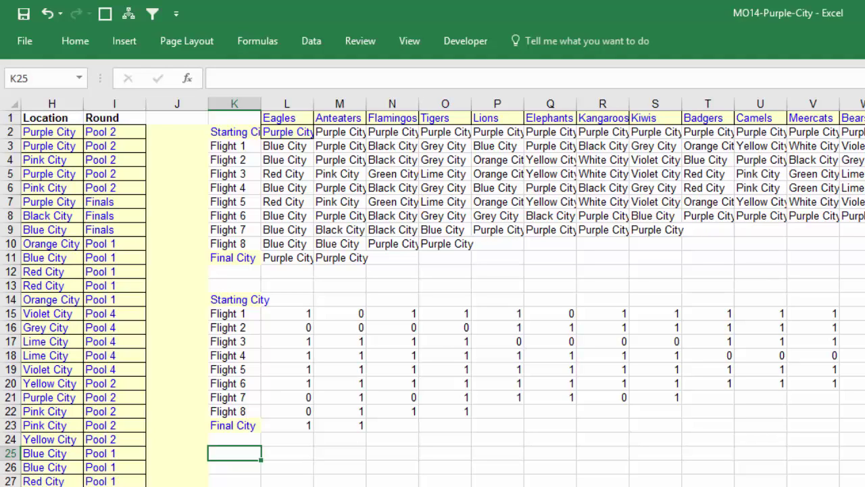
# - Review the Meercats' and Camels' itinerary lookup formulas
pyautogui.moveTo(814, 160); pyautogui.dragTo(820, 174)
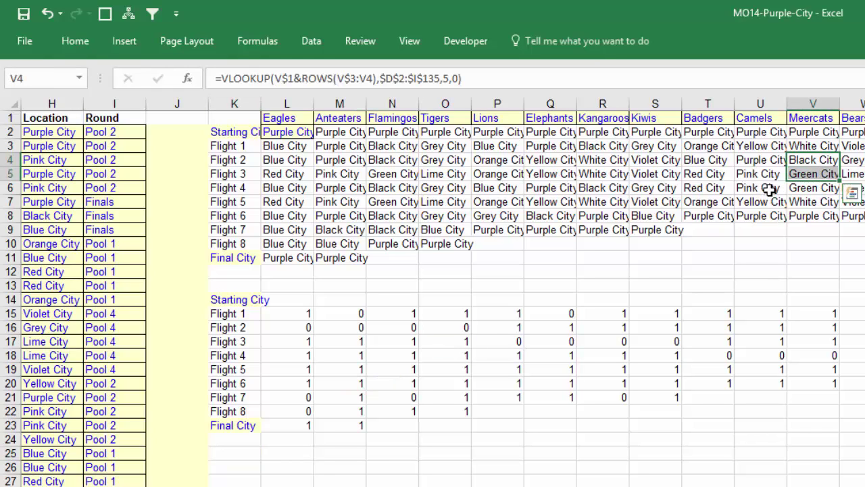
pyautogui.moveTo(769, 191); pyautogui.dragTo(768, 202)
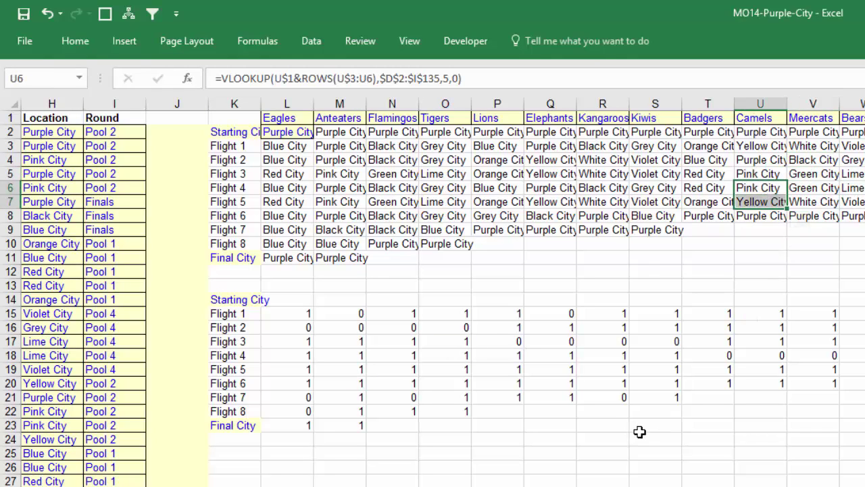
pyautogui.click(239, 477)
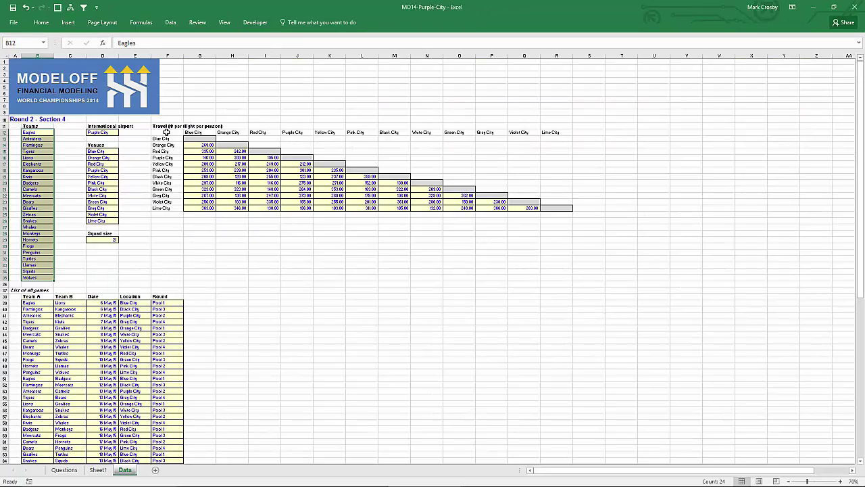
# - Select the team list, the whole travel cost table, its destination city row and its origin city column
pyautogui.hotkey('ctrl', 'shift', 'Down')
pyautogui.moveTo(166, 133); pyautogui.dragTo(566, 208)
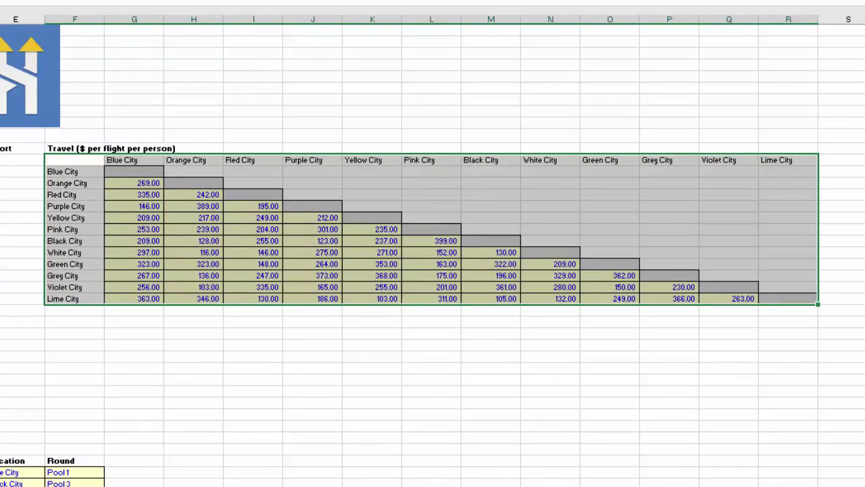
pyautogui.moveTo(101, 160); pyautogui.dragTo(802, 160)
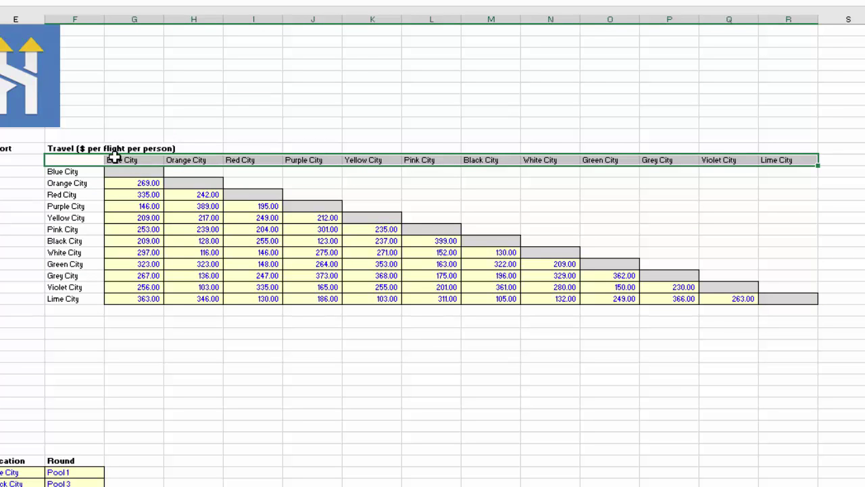
pyautogui.moveTo(76, 160); pyautogui.dragTo(78, 303)
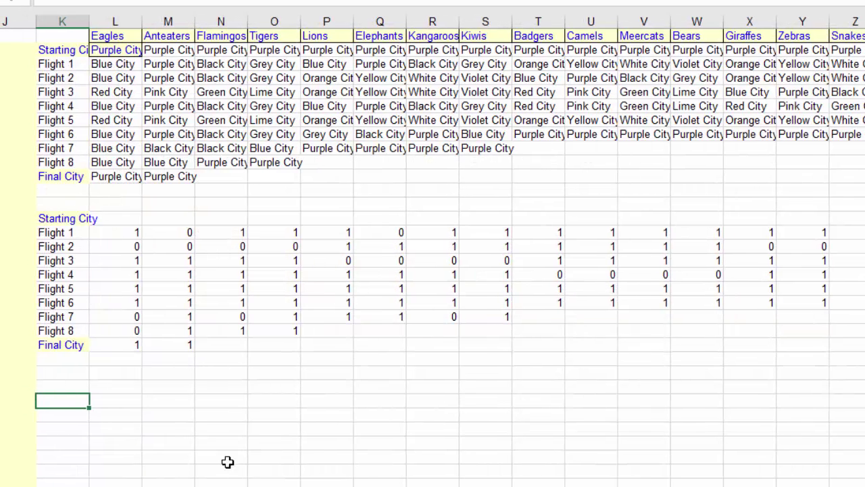
# - Copy the Starting City to Final City labels down to start a third block
pyautogui.moveTo(68, 220); pyautogui.dragTo(68, 346)
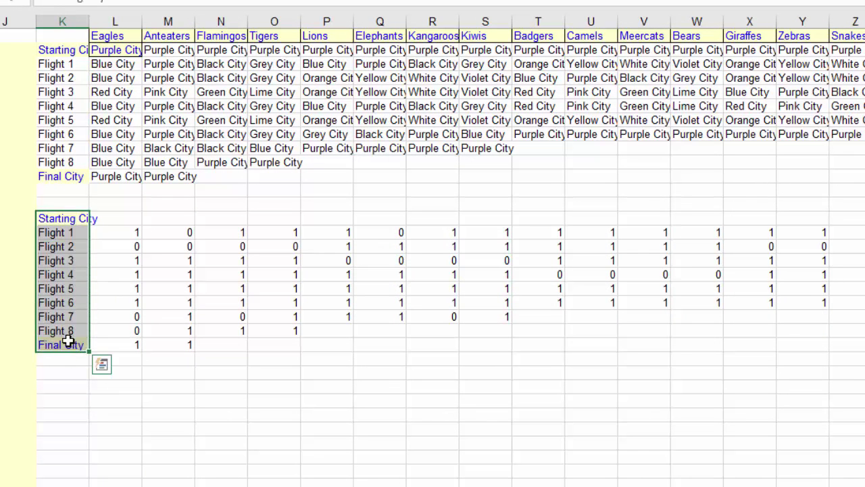
pyautogui.hotkey('ctrl', 'c')
pyautogui.click(68, 392)
pyautogui.hotkey('ctrl', 'v')
# - Begin the Flight 1 fare formula as =INDEX(myRange,MATCH(L2,myRows,…)
pyautogui.click(115, 400)
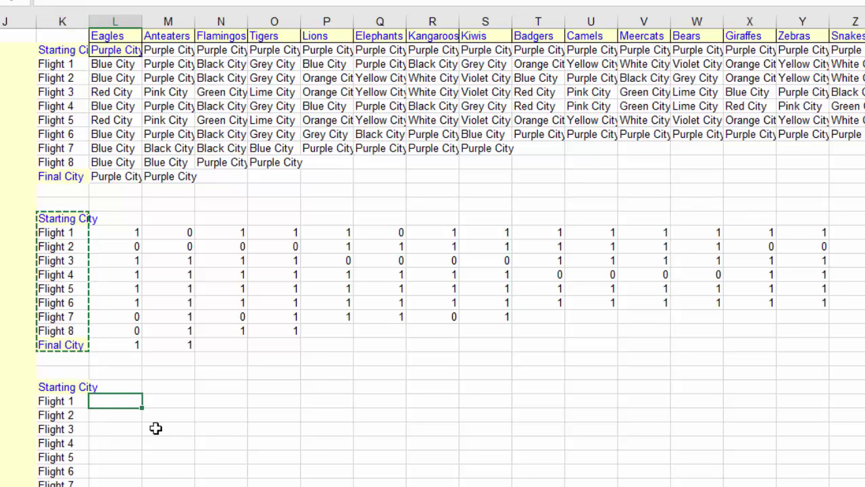
pyautogui.write('=index')
pyautogui.press('Tab')
pyautogui.write('my')
pyautogui.press('Tab')
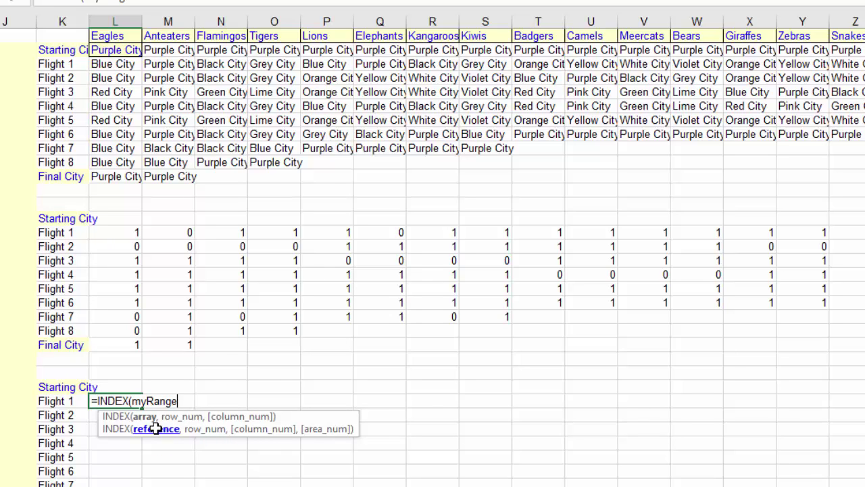
pyautogui.write(',')
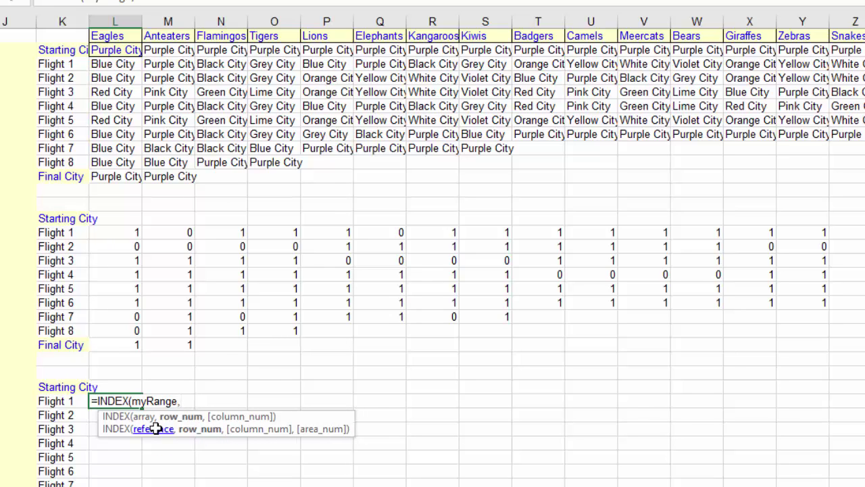
pyautogui.write('matc')
pyautogui.press('Tab')
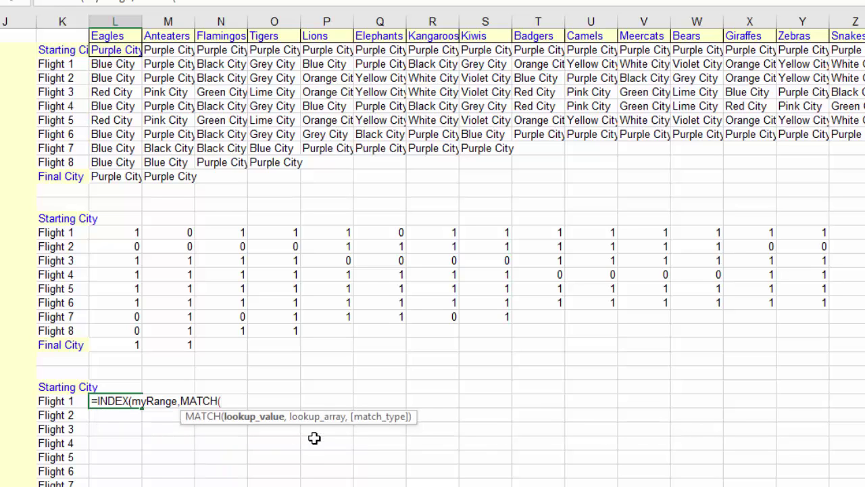
pyautogui.click(116, 50)
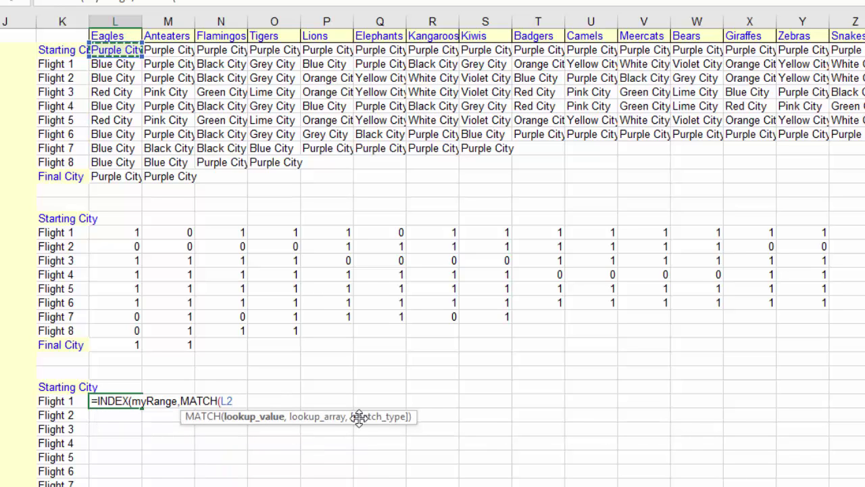
pyautogui.write(',')
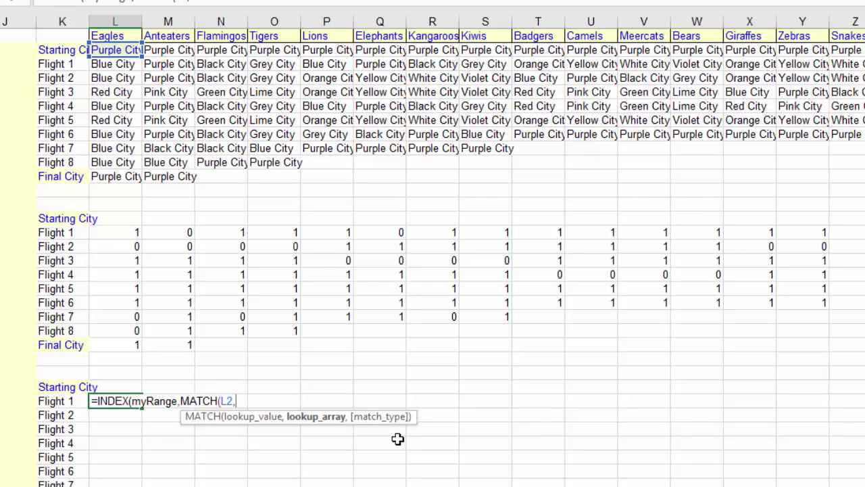
pyautogui.write('myr')
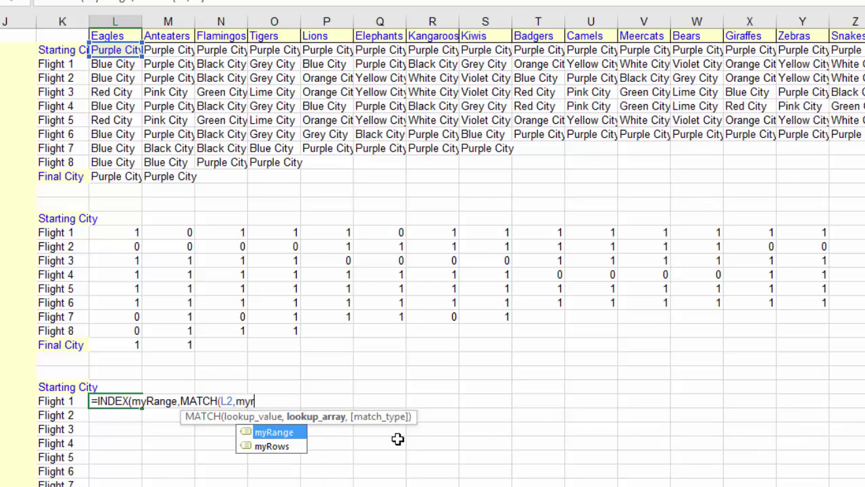
pyautogui.press('Down')
pyautogui.press('Tab')
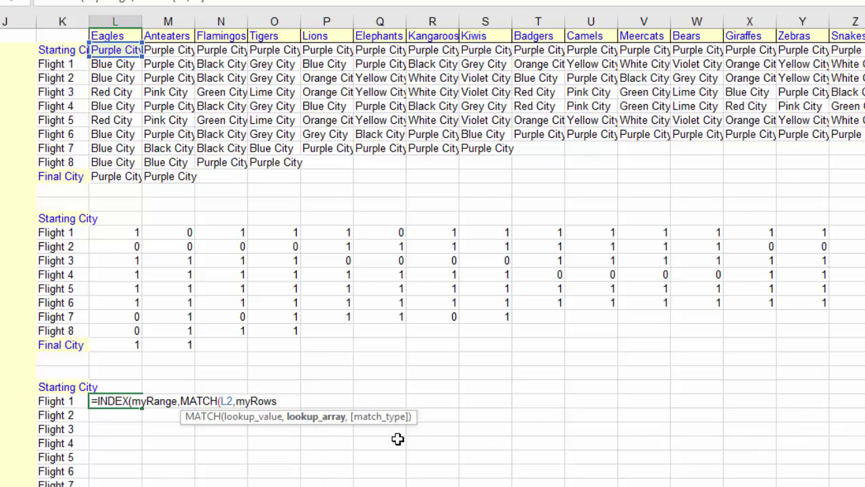
# - Finish the formula with ,0),MATCH(L3,myColumns,0)) and enter it, giving 146
pyautogui.write(',0),')
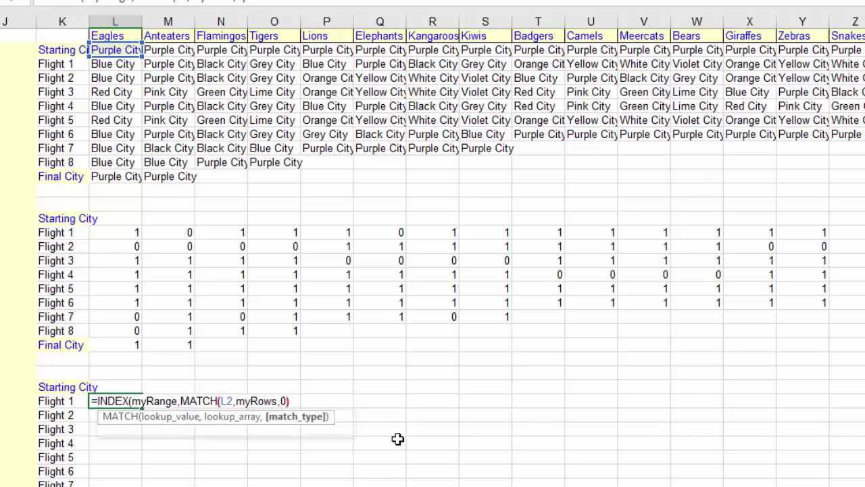
pyautogui.write('MATCH(')
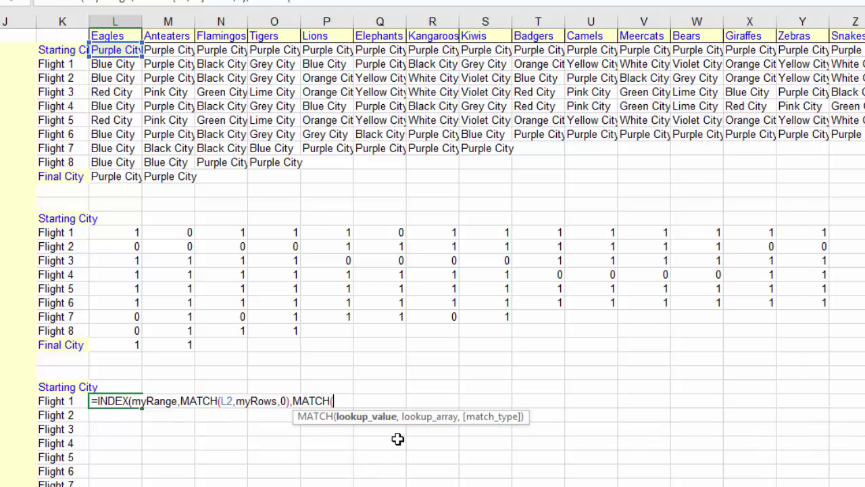
pyautogui.click(115, 64)
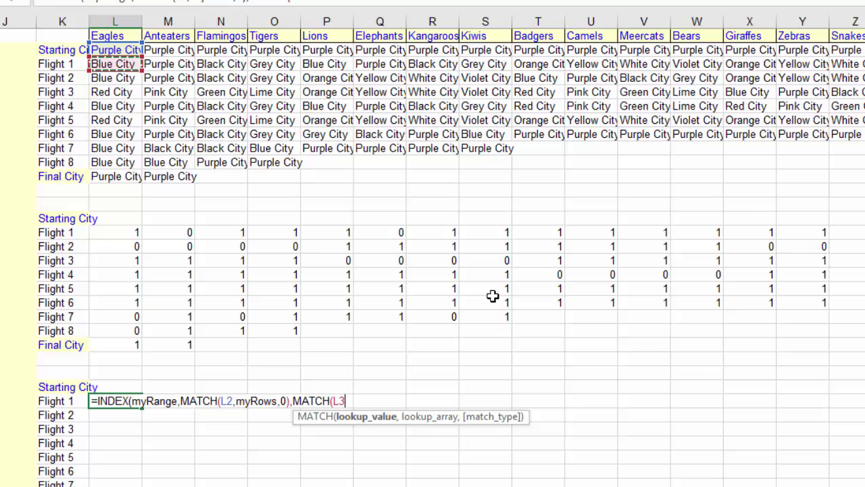
pyautogui.write(',mycol')
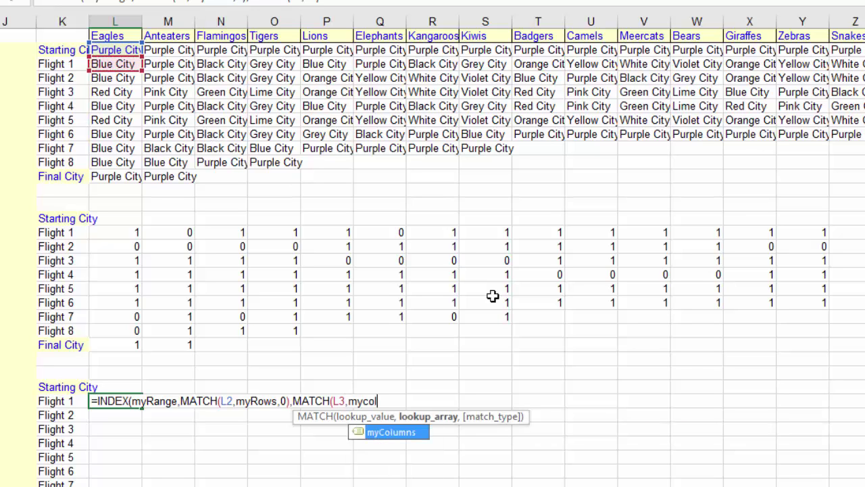
pyautogui.press('Tab')
pyautogui.write(',0)')
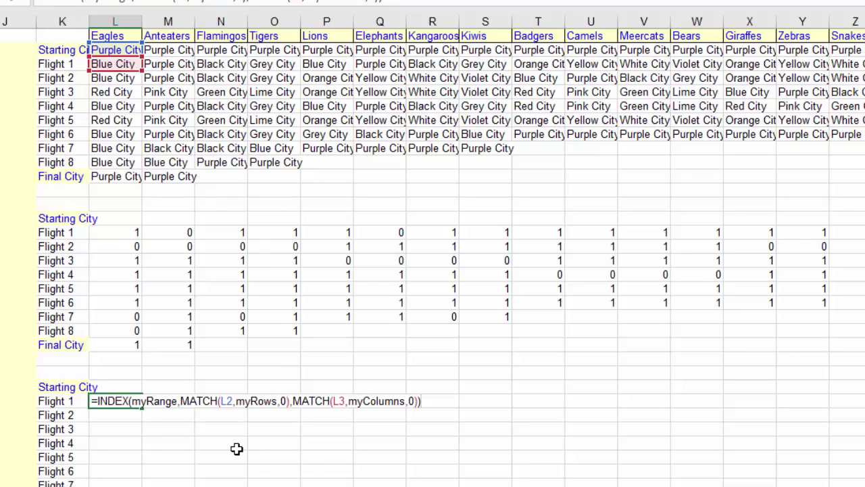
pyautogui.hotkey('ctrl', 'Return')
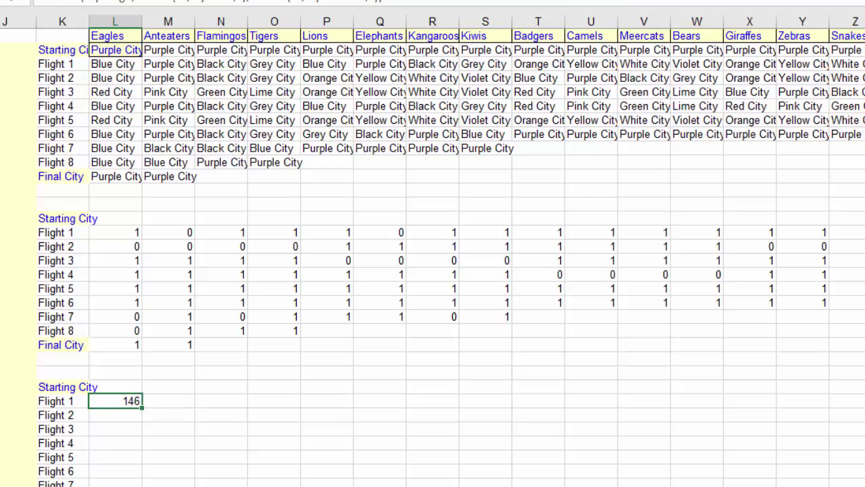
# - After checking the triangular Travel table, append a '+' copy of the fare formula to itself
pyautogui.hotkey('ctrl', 'pageup')
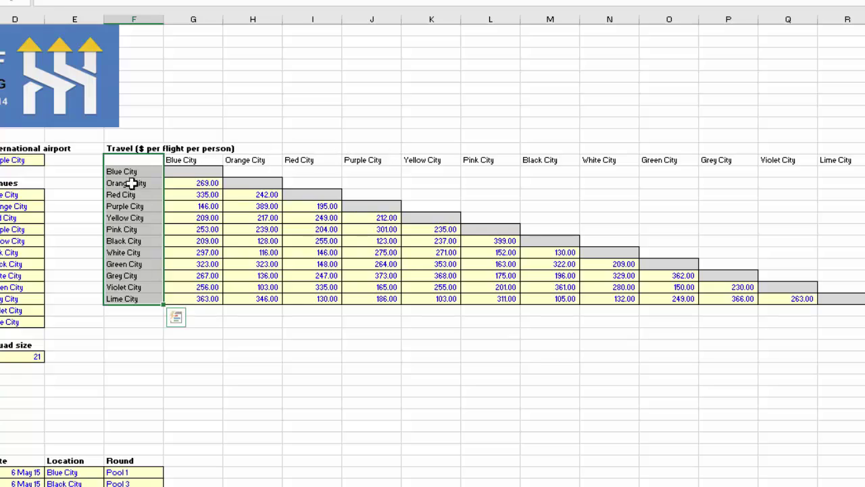
pyautogui.hotkey('ctrl', 'pagedown')
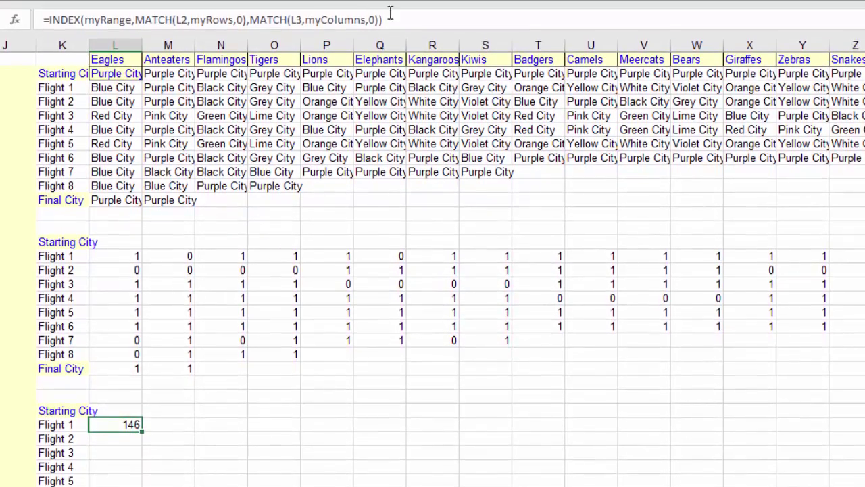
pyautogui.moveTo(398, 2); pyautogui.dragTo(68, 0)
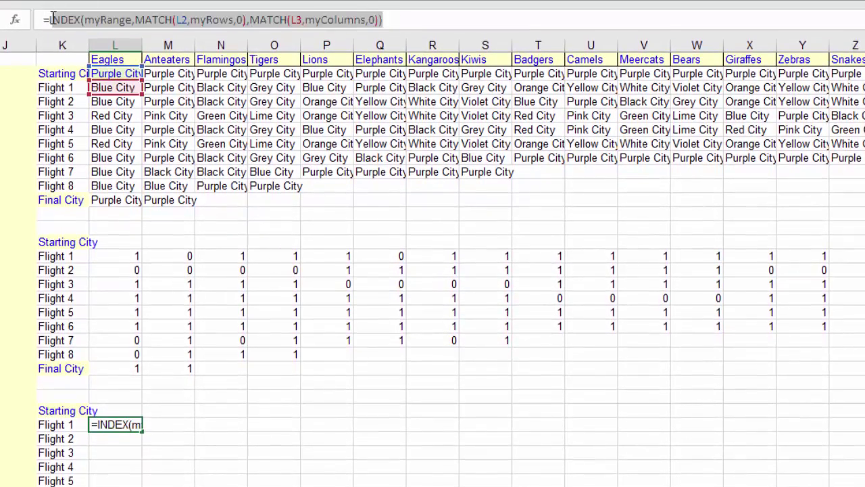
pyautogui.hotkey('ctrl', 'c')
pyautogui.click(390, 19)
pyautogui.hotkey('ctrl', 'v')
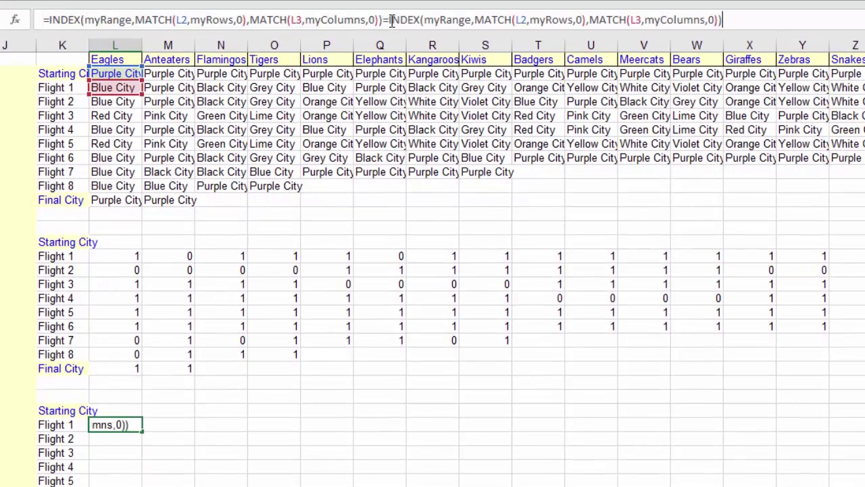
pyautogui.press('Delete')
pyautogui.write('+')
# - Swap L2 and L3 in the appended lookup, enter it and recheck its references
pyautogui.doubleClick(522, 20)
pyautogui.write('l3')
pyautogui.click(634, 19)
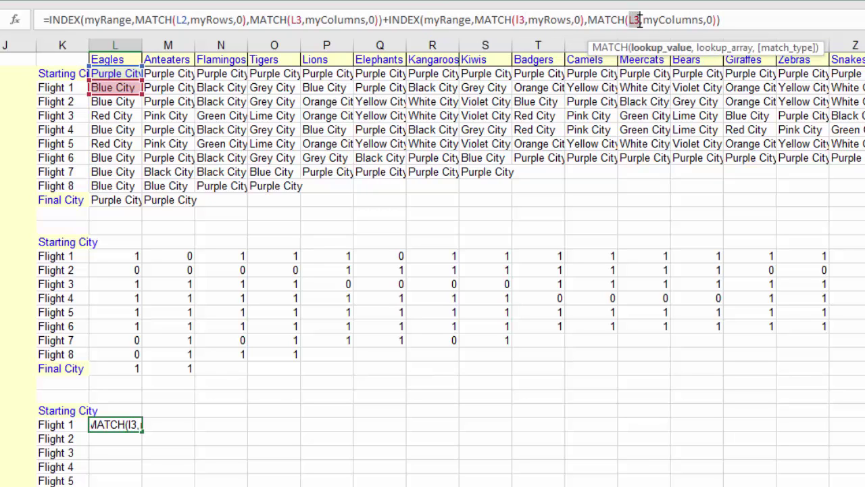
pyautogui.write('l2')
pyautogui.press('Return')
pyautogui.press('Up')
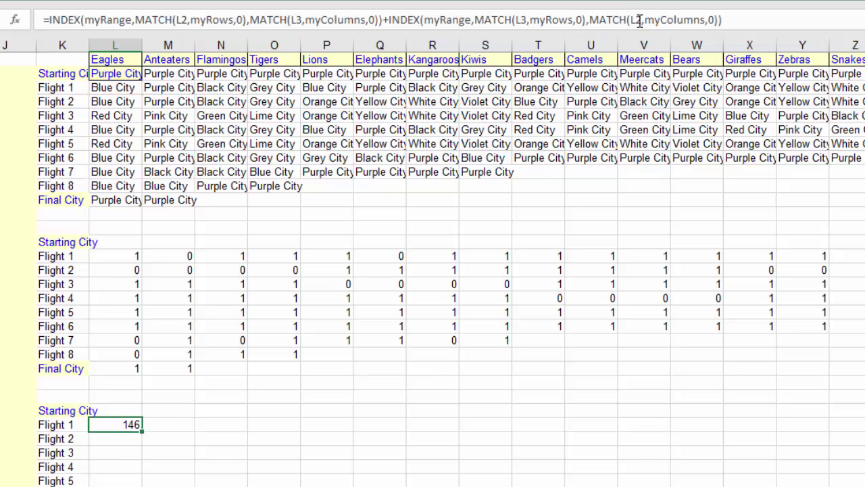
pyautogui.doubleClick(129, 423)
pyautogui.press('Escape')
# - Fill the fare formula across all teams' Flight 1 row and down to Final City
pyautogui.moveTo(608, 431); pyautogui.dragTo(864, 486)
pyautogui.doubleClick(133, 486)
pyautogui.press('Escape')
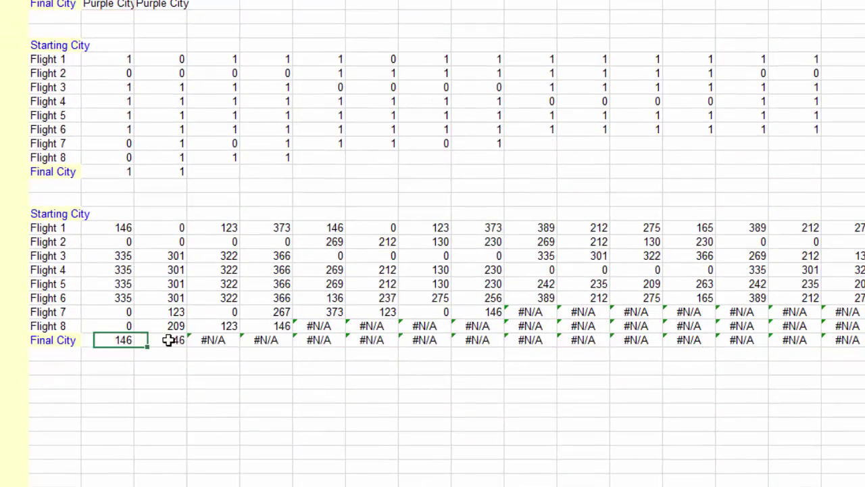
pyautogui.doubleClick(166, 340)
pyautogui.press('Escape')
# - Clear the #N/A fares in the Final City, Flight 8 and Flight 7 rows
pyautogui.click(211, 340)
pyautogui.hotkey('ctrl', 'shift', 'Right')
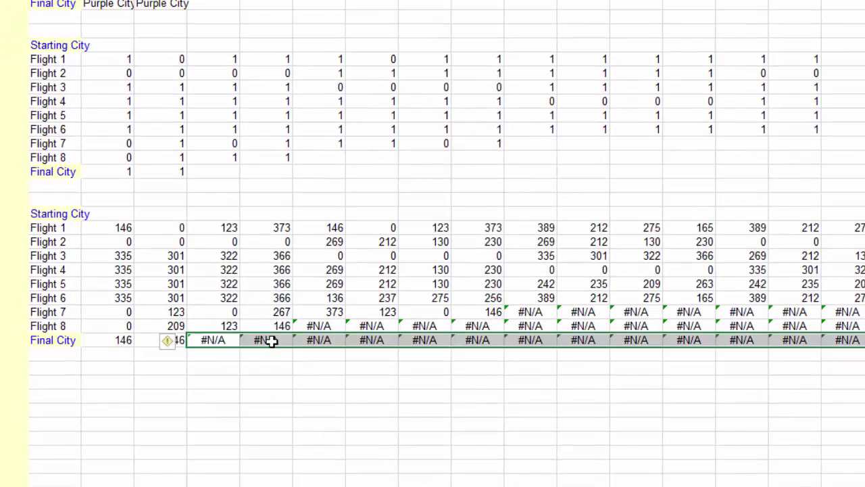
pyautogui.press('Delete')
pyautogui.press('Up')
pyautogui.press('Right')
pyautogui.press('Right')
pyautogui.hotkey('ctrl', 'shift', 'Right')
pyautogui.press('Delete')
pyautogui.press('Right')
pyautogui.press('Right')
pyautogui.press('Up')
pyautogui.press('Right')
pyautogui.press('Up')
pyautogui.press('Right')
pyautogui.press('Down')
pyautogui.hotkey('ctrl', 'shift', 'Right')
pyautogui.press('Delete')
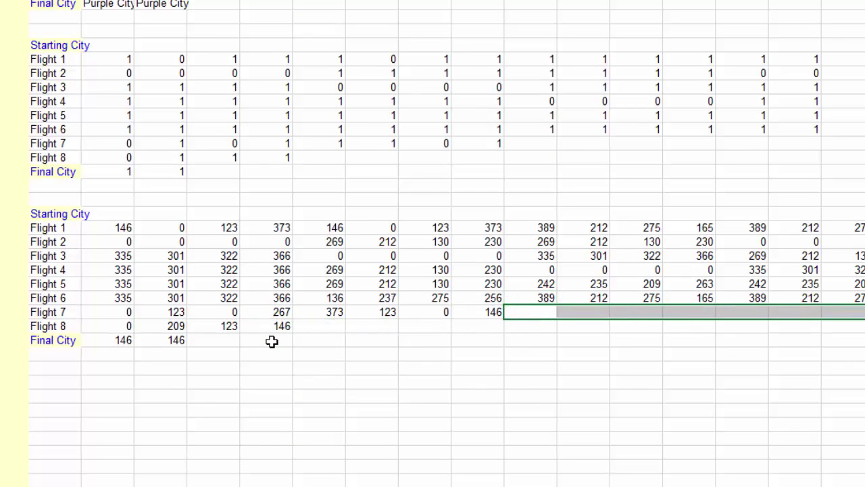
pyautogui.press('Left')
pyautogui.press('Left')
pyautogui.press('Left')
pyautogui.press('Left')
pyautogui.press('Left')
pyautogui.press('Left')
pyautogui.press('Left')
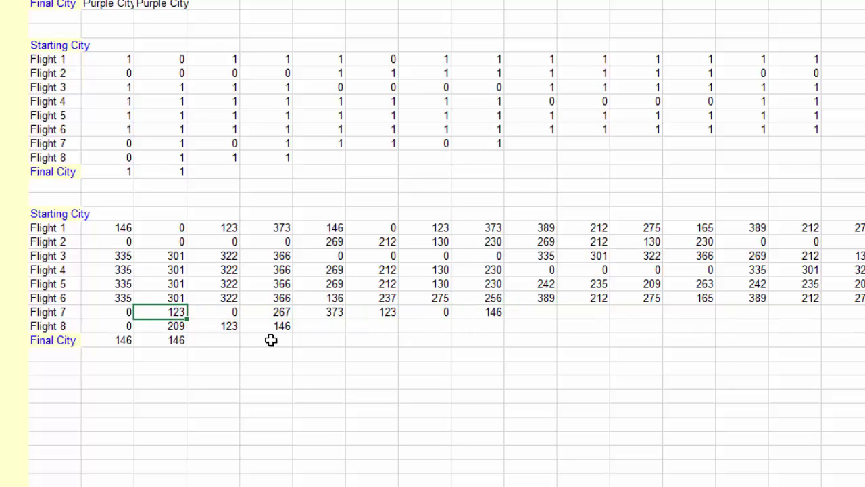
# - Verify the Eagles' Flight 3 fare against the Red City–Blue City fare of 335
pyautogui.click(120, 254)
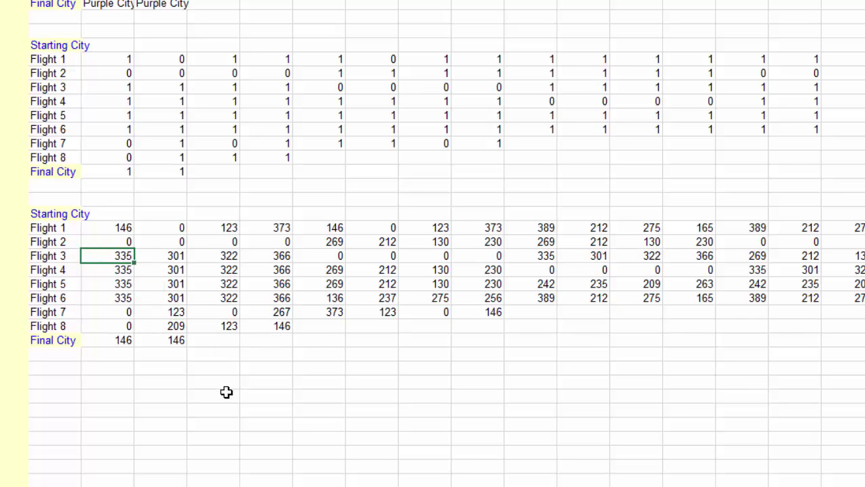
pyautogui.press('F2')
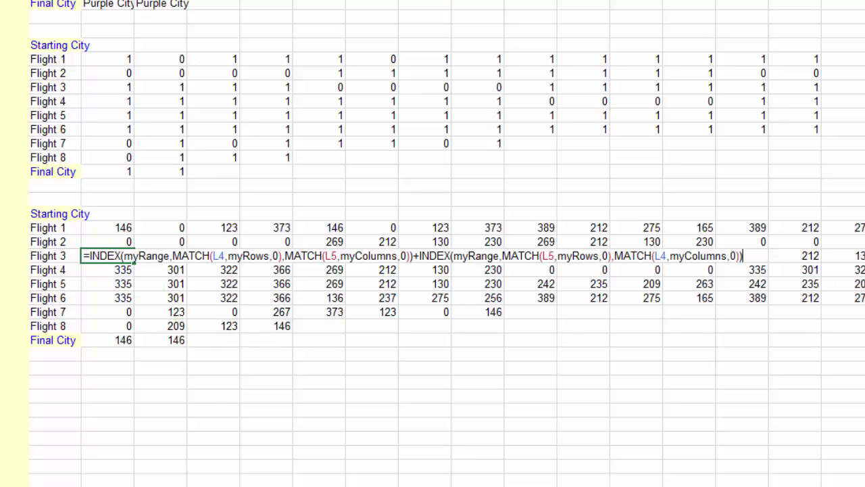
pyautogui.press('Escape')
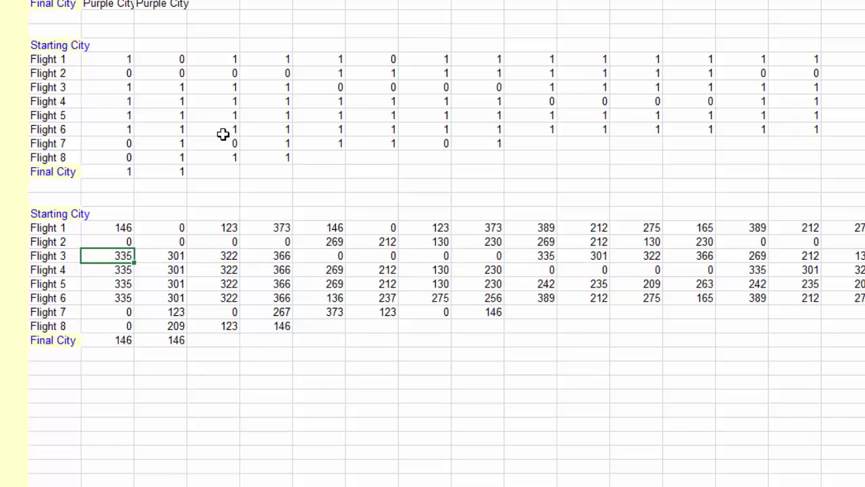
pyautogui.hotkey('ctrl', 'pageup')
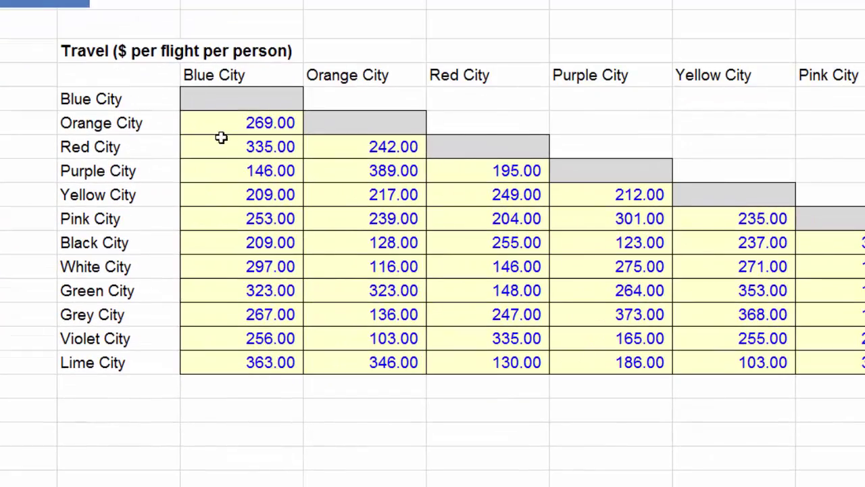
pyautogui.click(248, 151)
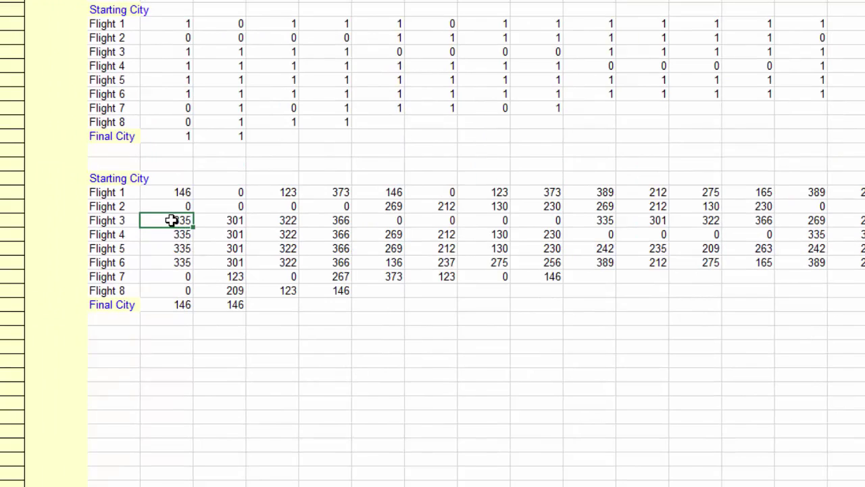
pyautogui.press('F2')
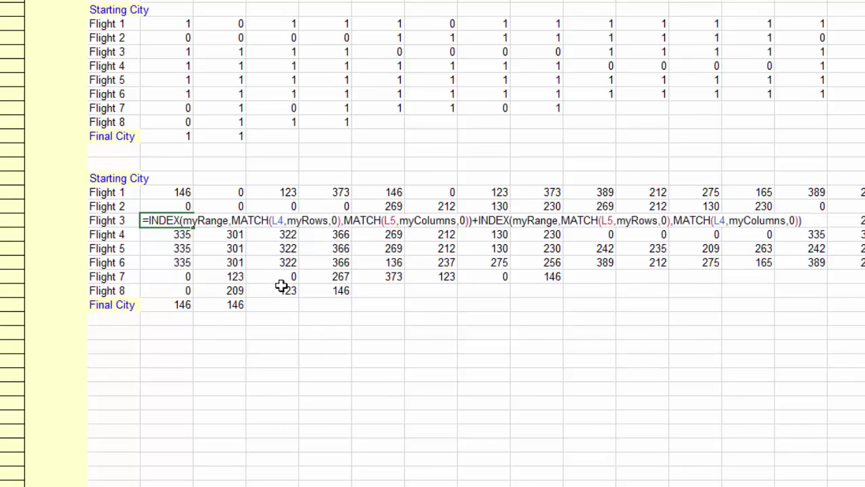
pyautogui.press('Escape')
pyautogui.click(129, 346)
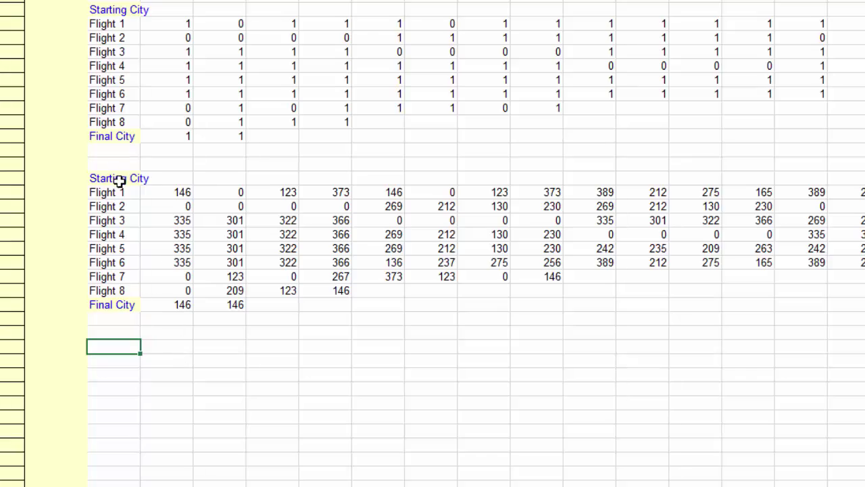
pyautogui.click(162, 203)
pyautogui.click(180, 192)
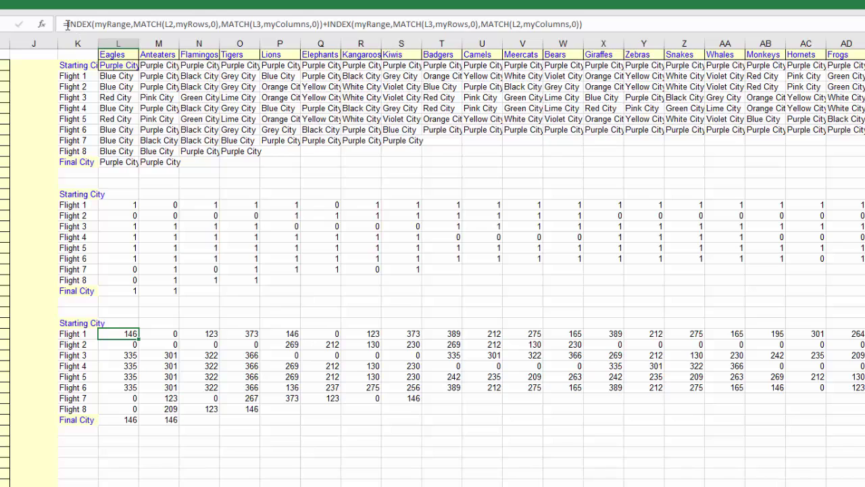
# - Wrap the Flight 1 fare formula in PRODUCT with the Data sheet's squad size of 21
pyautogui.click(68, 25)
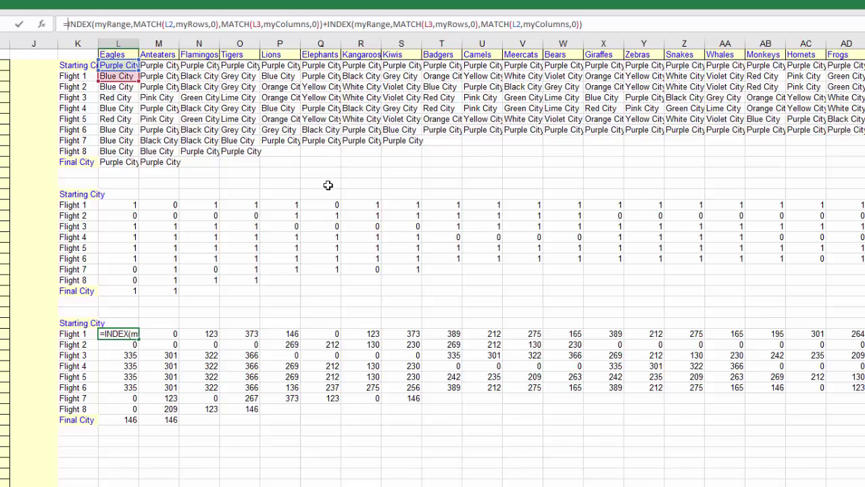
pyautogui.write('produ')
pyautogui.press('Tab')
pyautogui.press('End')
pyautogui.write(',')
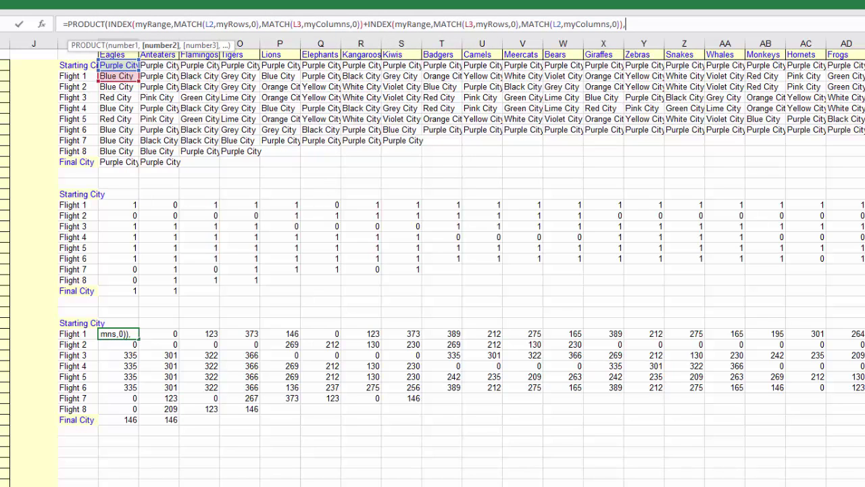
pyautogui.hotkey('ctrl', 'pagedown')
pyautogui.click(218, 443)
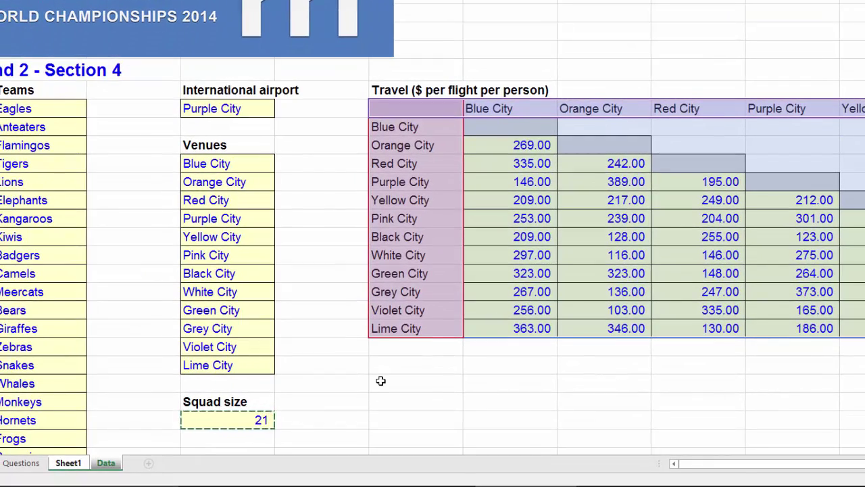
pyautogui.press('Return')
# - Fill the squad-total formula over the whole fare block from Flight 1 to Final City
pyautogui.hotkey('ctrl', 'c')
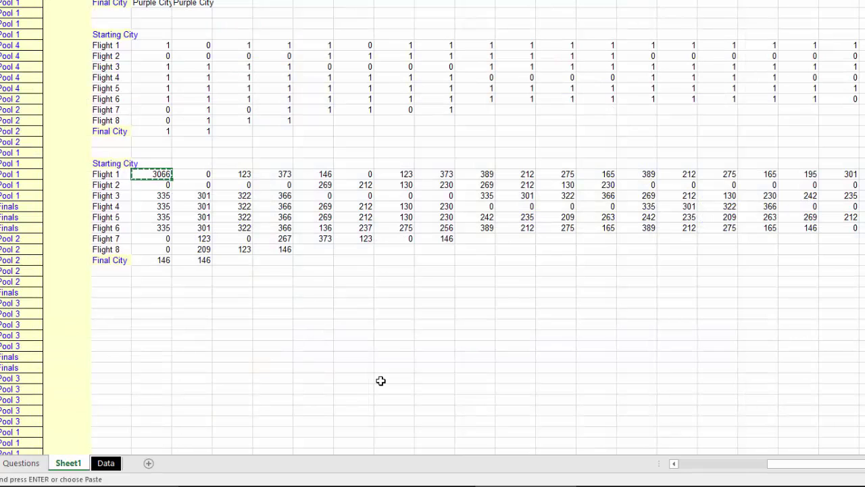
pyautogui.hotkey('ctrl', 'shift', 'Right')
pyautogui.hotkey('ctrl', 'shift', 'Down')
pyautogui.hotkey('ctrl', 'v')
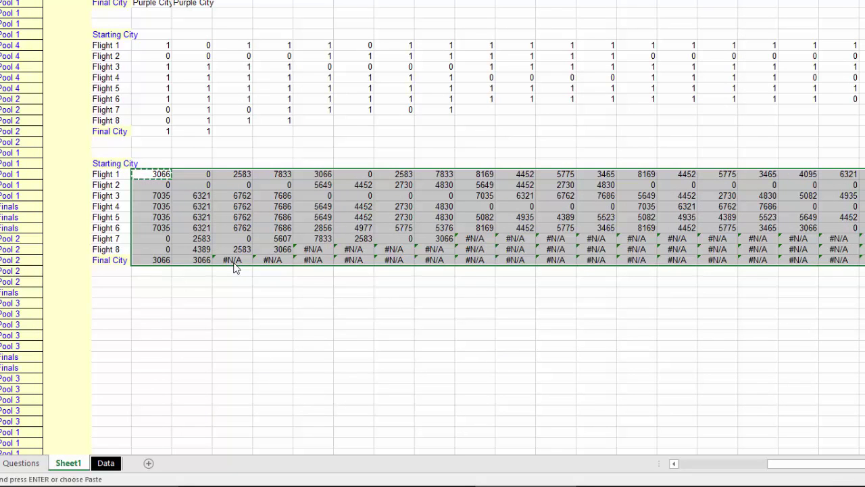
pyautogui.hotkey('ctrl', 'Down')
# - Clear the #N/A cells in the Final City, Flight 8 and Flight 7 rows
pyautogui.press('Right')
pyautogui.press('Right')
pyautogui.hotkey('ctrl', 'shift', 'Right')
pyautogui.press('Delete')
pyautogui.press('Up')
pyautogui.press('Right')
pyautogui.press('Right')
pyautogui.hotkey('ctrl', 'shift', 'Right')
pyautogui.press('Delete')
pyautogui.press('Up')
pyautogui.press('Right')
pyautogui.press('Right')
pyautogui.press('Right')
pyautogui.press('Right')
pyautogui.hotkey('ctrl', 'shift', 'Right')
pyautogui.press('Delete')
pyautogui.press('Up')
pyautogui.hotkey('ctrl', 'Left')
pyautogui.press('Right')
pyautogui.hotkey('ctrl', 'Up')
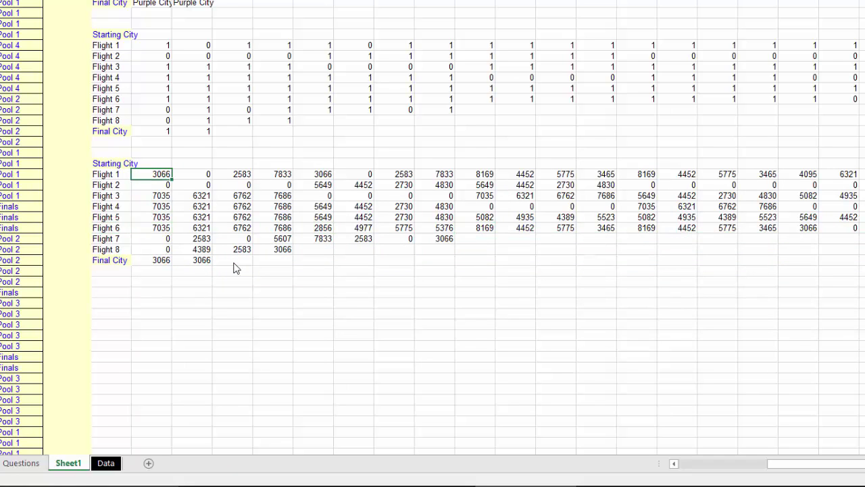
# - Format the totals block with thousands separators and no decimal places
pyautogui.hotkey('ctrl', 'shift', 'Right')
pyautogui.hotkey('ctrl', 'shift', 'Down')
pyautogui.hotkey('ctrl', 'shift', '1')
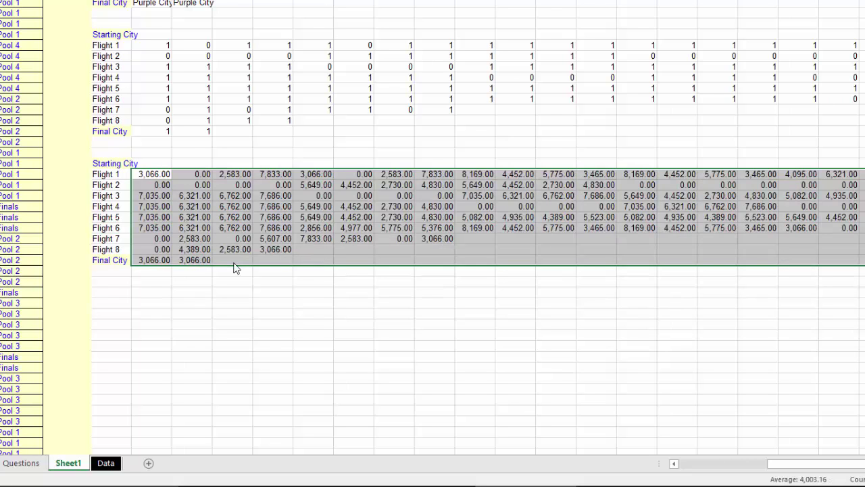
pyautogui.hotkey('alt', 'h')
pyautogui.press('9')
pyautogui.hotkey('alt', 'h')
pyautogui.press('9')
pyautogui.hotkey('shift', 'BackSpace')
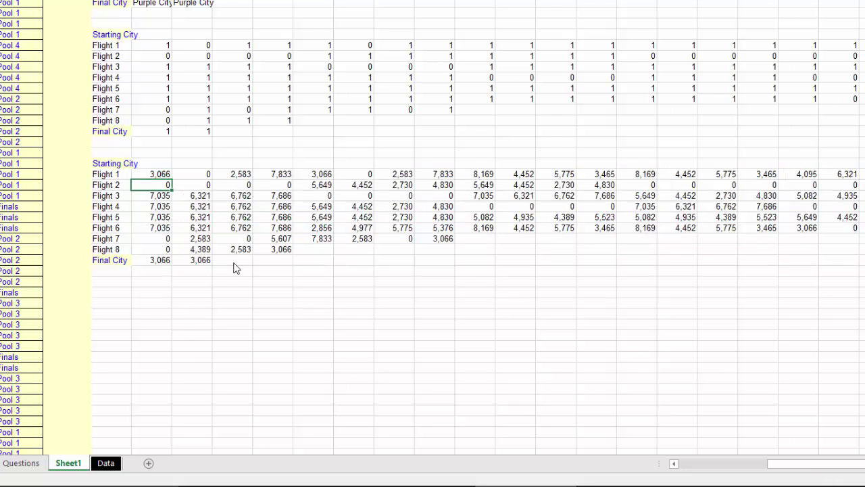
pyautogui.press('Down')
pyautogui.press('Down')
pyautogui.press('Down')
pyautogui.press('Down')
pyautogui.press('Down')
pyautogui.press('Down')
pyautogui.press('Down')
pyautogui.press('Down')
pyautogui.press('Down')
pyautogui.press('Down')
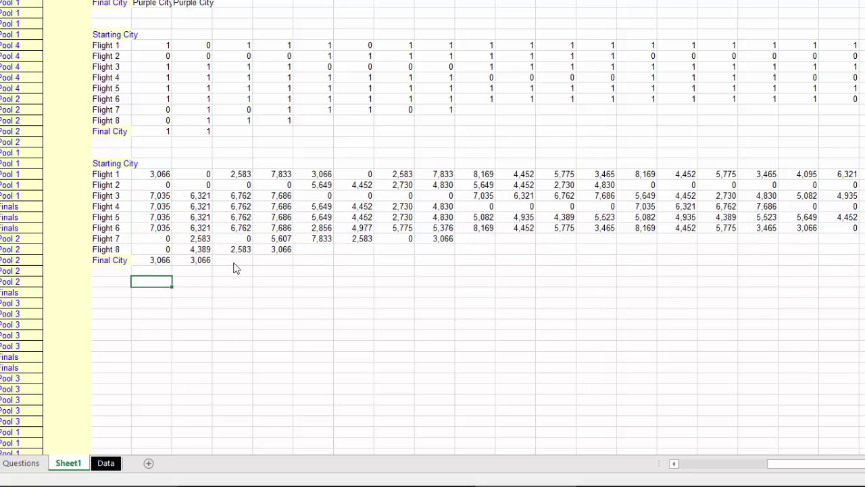
# - Count the Elephants' flights, answer Question 1 with 5 flights, and reveal the correct answers
pyautogui.hotkey('ctrl', 'pageup')
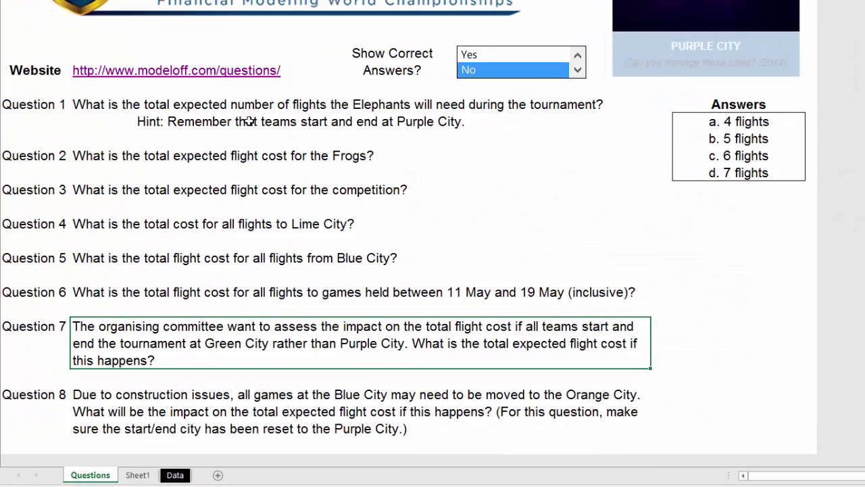
pyautogui.hotkey('ctrl', 'pagedown')
pyautogui.hotkey('ctrl', 'pagedown')
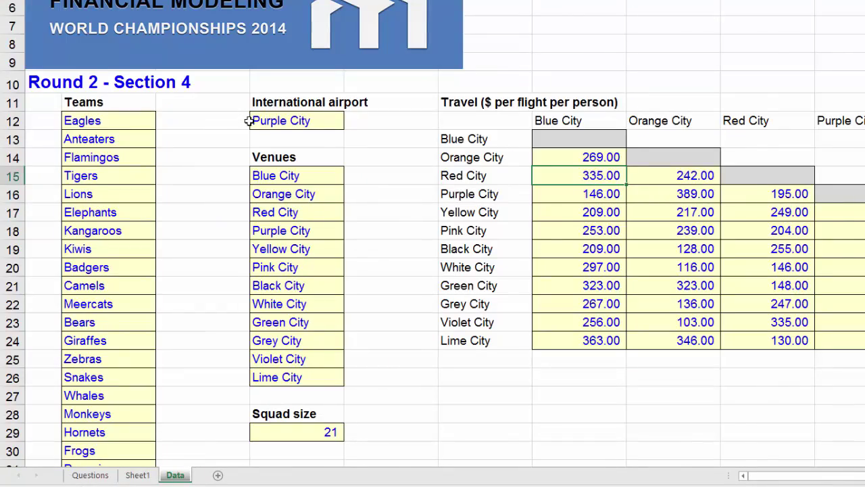
pyautogui.hotkey('ctrl', 'pageup')
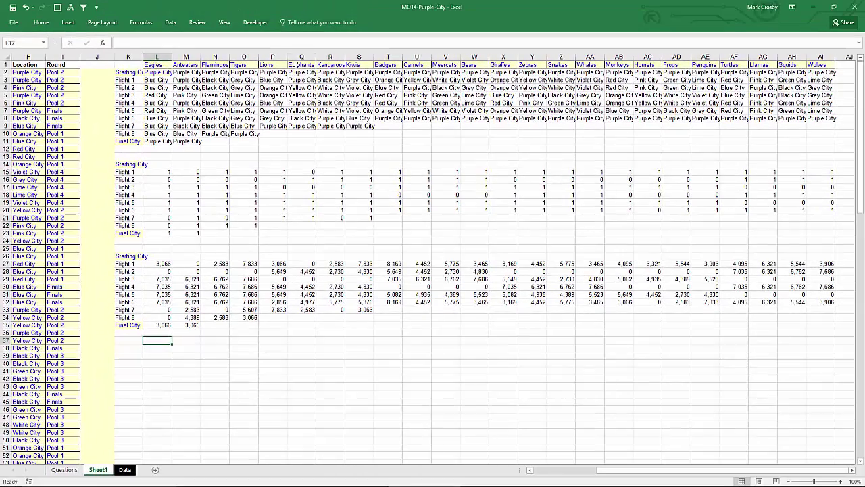
pyautogui.click(301, 65)
pyautogui.moveTo(307, 163); pyautogui.dragTo(307, 235)
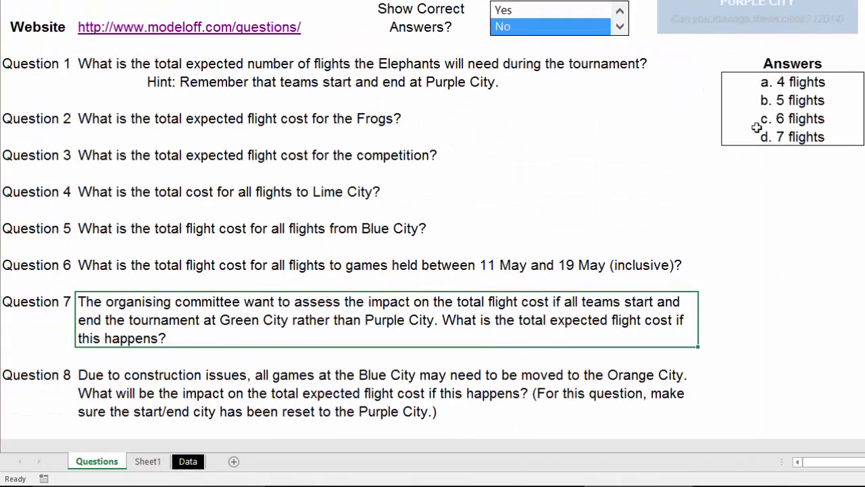
pyautogui.click(768, 103)
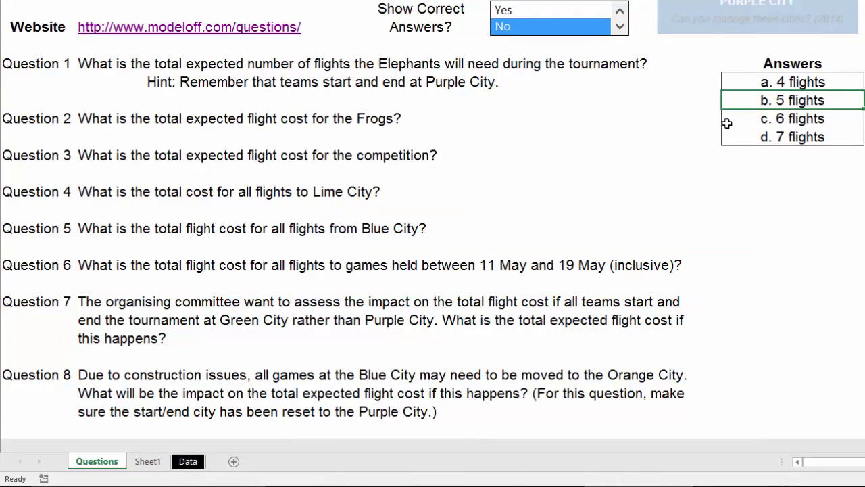
pyautogui.click(568, 12)
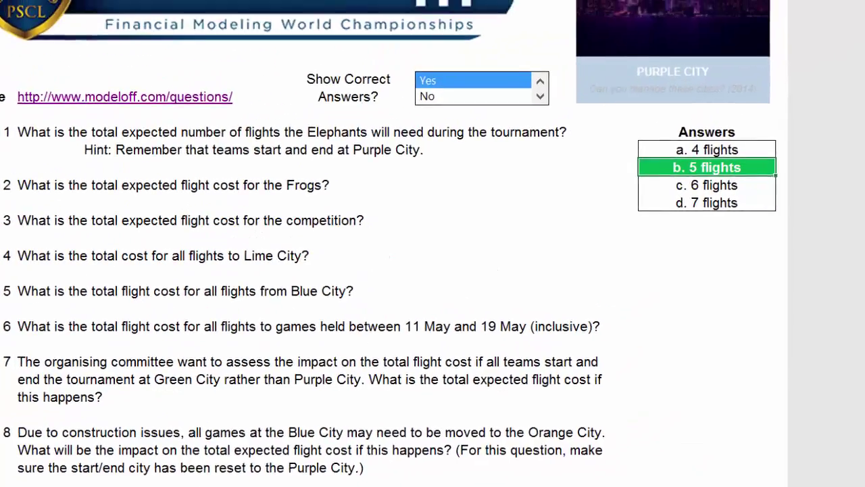
# - Select the Elephants' flight indicator cells on Sheet1, then bring up Question 2's choices
pyautogui.click(188, 461)
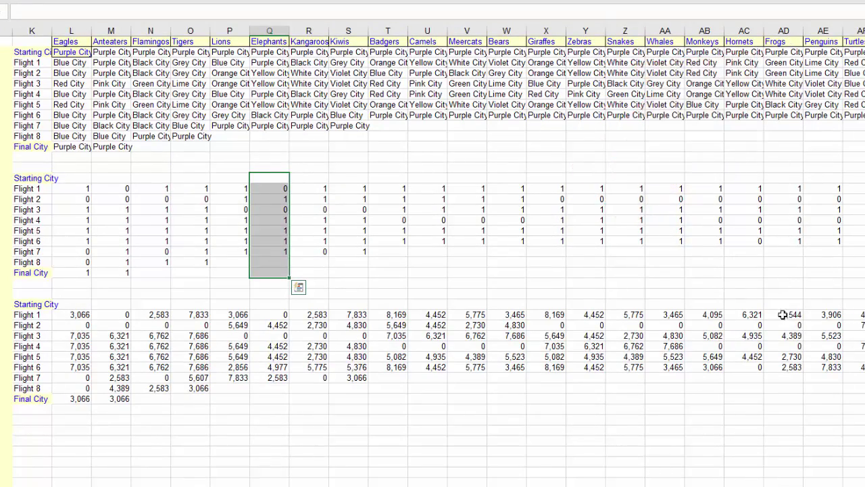
pyautogui.moveTo(782, 292); pyautogui.dragTo(794, 403)
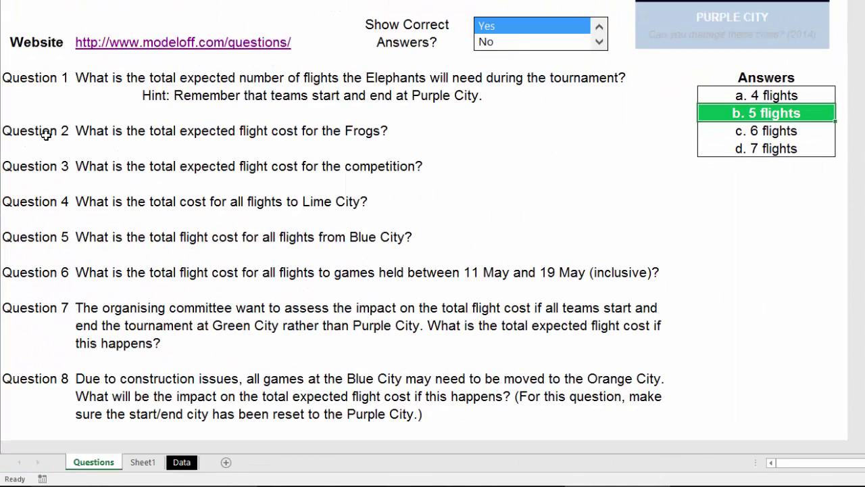
pyautogui.click(45, 135)
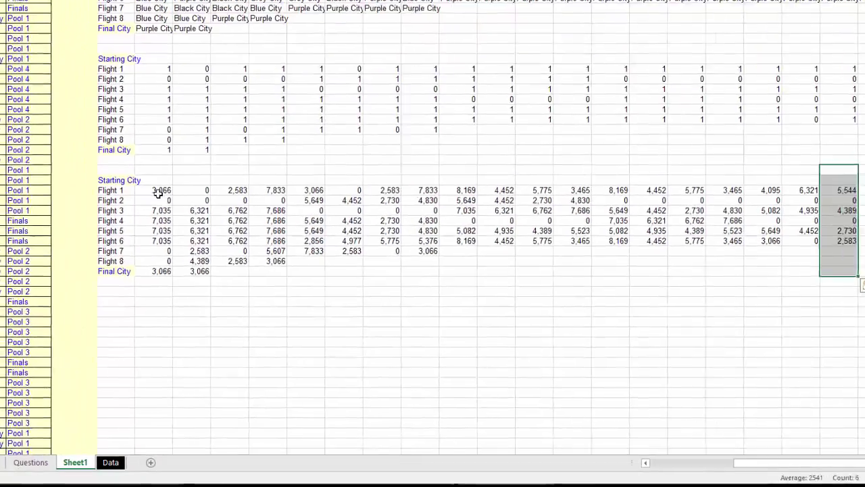
# - Select the whole lower cost table to read its sum, confirm $632,499 for Question 3, and return to Sheet1
pyautogui.click(237, 162)
pyautogui.hotkey('ctrl', 'shift', 'Right')
pyautogui.hotkey('ctrl', 'shift', 'Down')
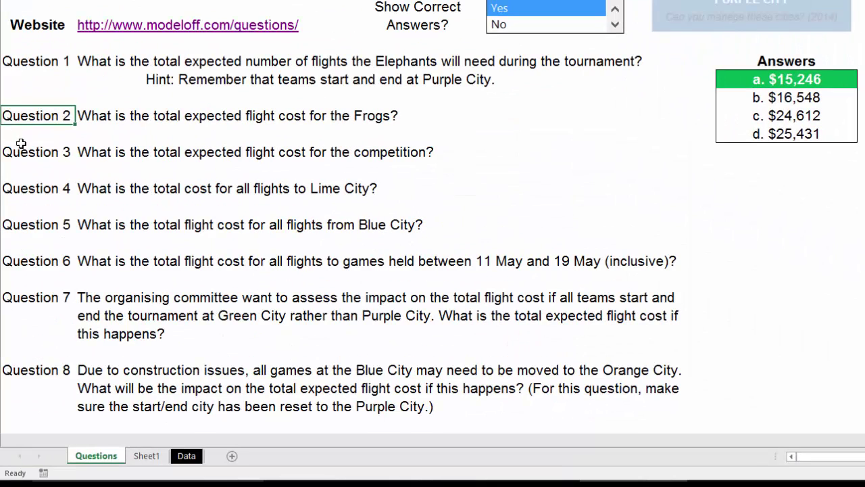
pyautogui.click(23, 149)
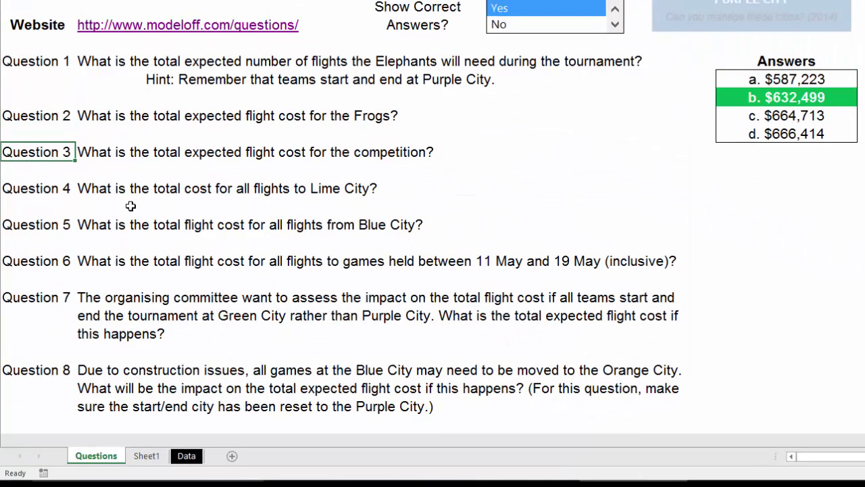
pyautogui.click(154, 456)
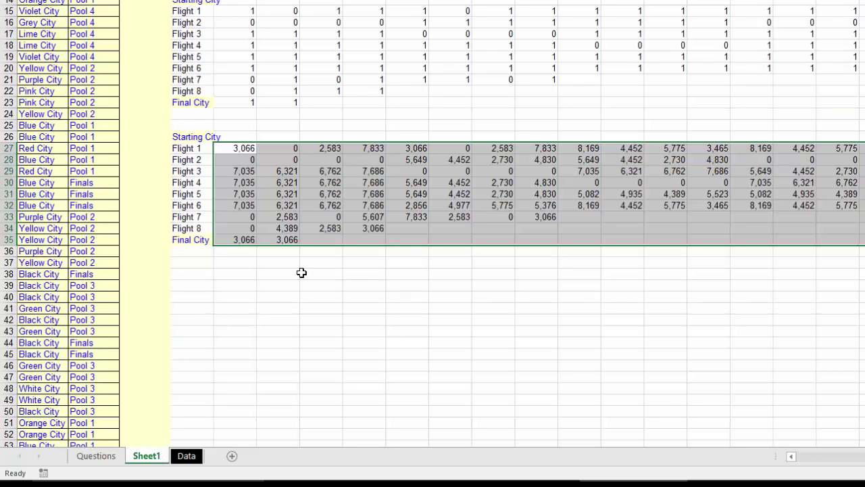
# - Start a SUMPRODUCT below the cost table with the fare block L27:AI35 as first array
pyautogui.click(236, 274)
pyautogui.write('=sump')
pyautogui.press('Tab')
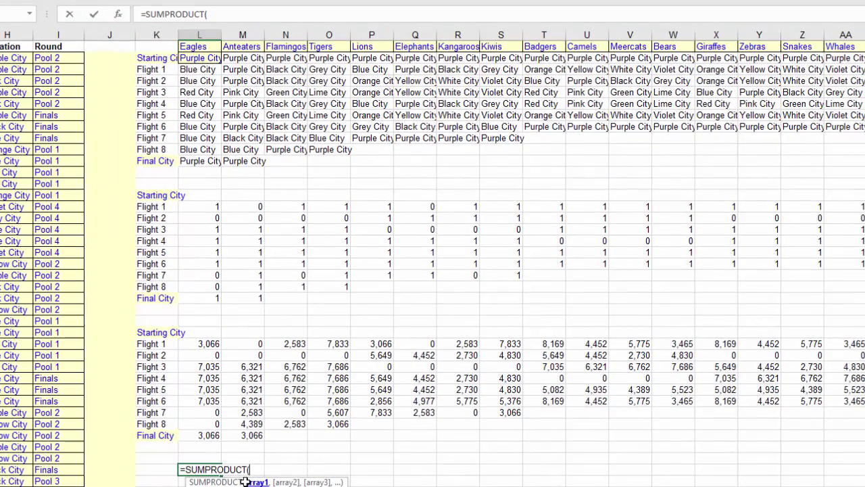
pyautogui.hotkey('ctrl', 'Up')
pyautogui.hotkey('ctrl', 'Up')
pyautogui.hotkey('ctrl', 'shift', 'Right')
pyautogui.hotkey('ctrl', 'shift', 'Down')
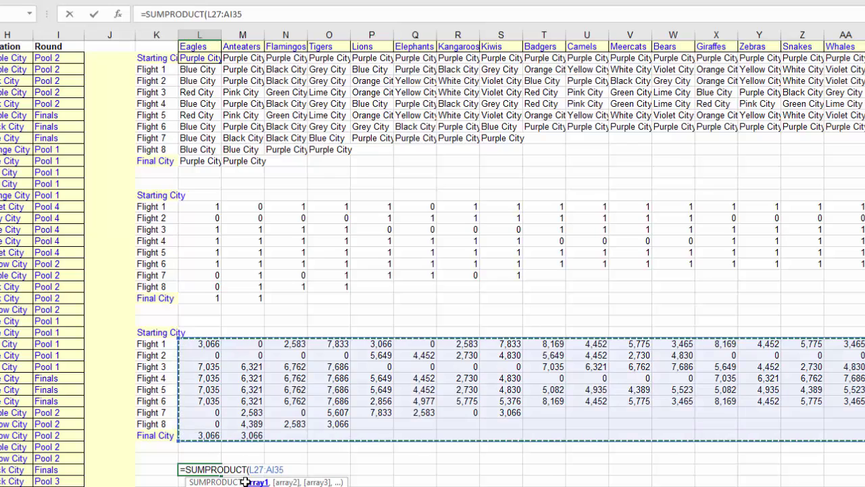
# - Add the condition --(L2:AI10="Blue City") and commit the formula
pyautogui.write(',-')
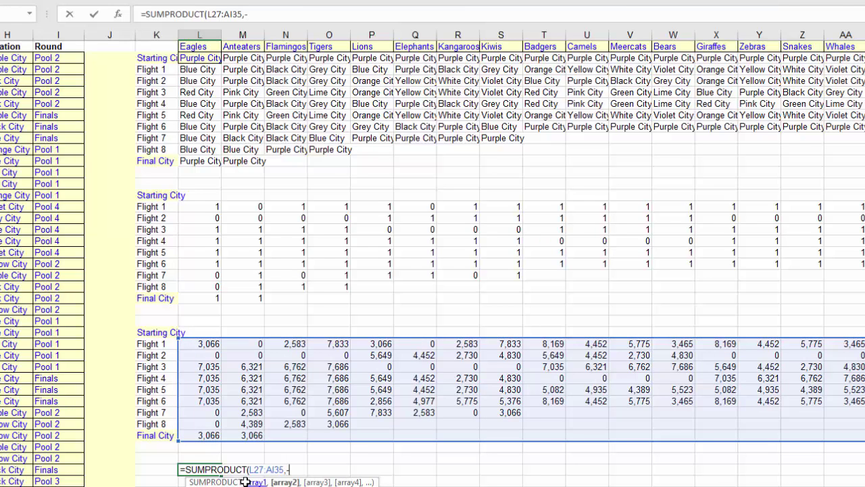
pyautogui.write('-(-(')
pyautogui.click(195, 58)
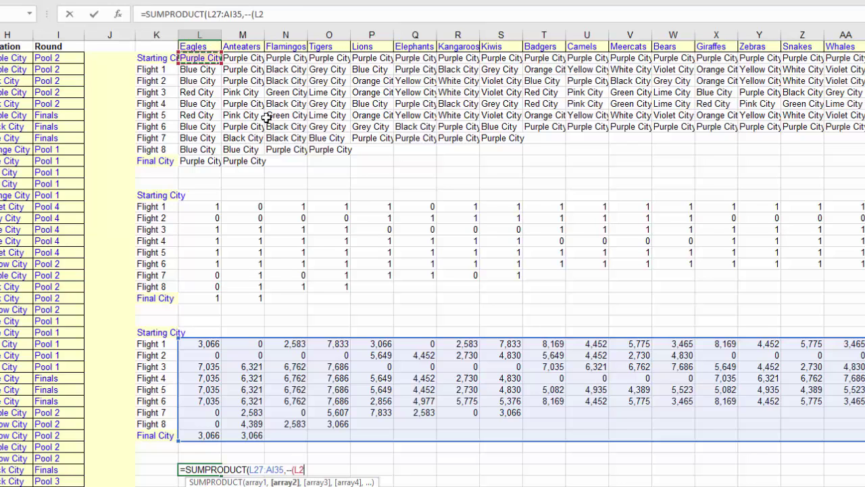
pyautogui.hotkey('ctrl', 'shift', 'Down')
pyautogui.hotkey('ctrl', 'shift', 'Right')
pyautogui.hotkey('shift', 'Up')
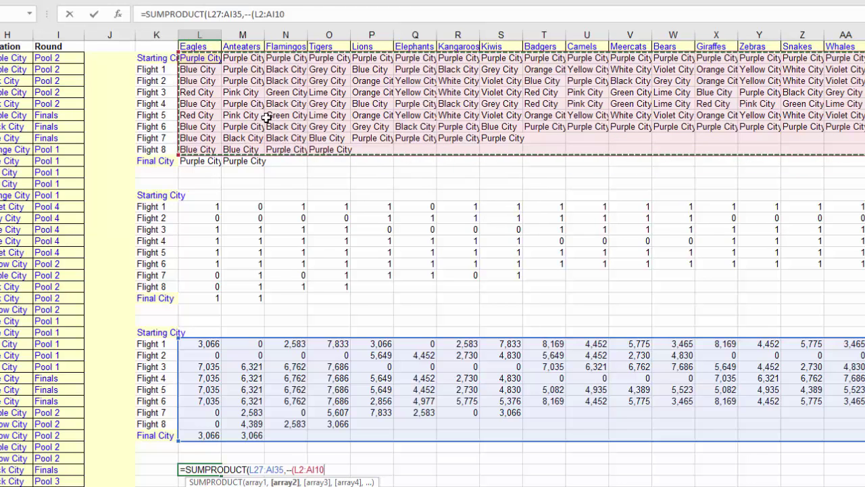
pyautogui.write('=')
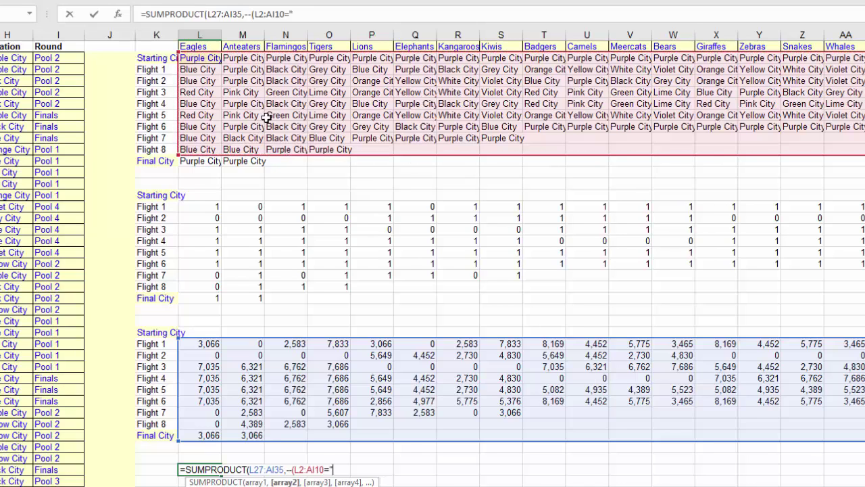
pyautogui.write('"Blue')
pyautogui.press('Return')
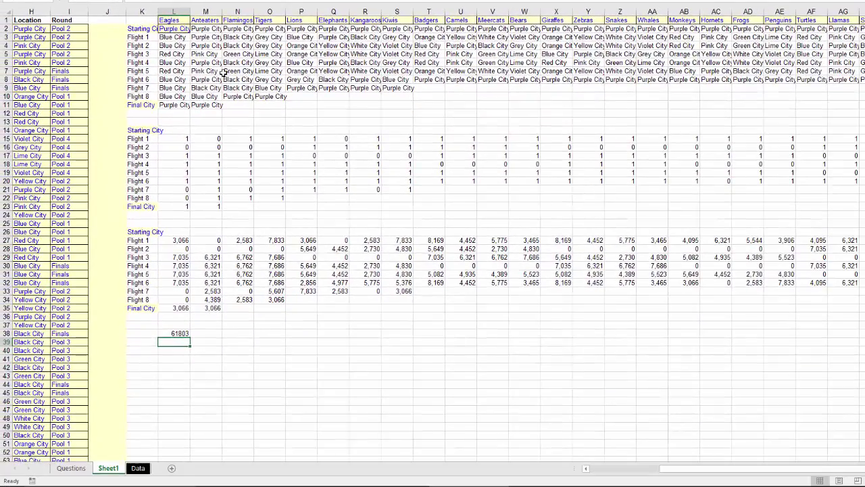
pyautogui.hotkey('ctrl', 'pageup')
pyautogui.hotkey('ctrl', 'pageup')
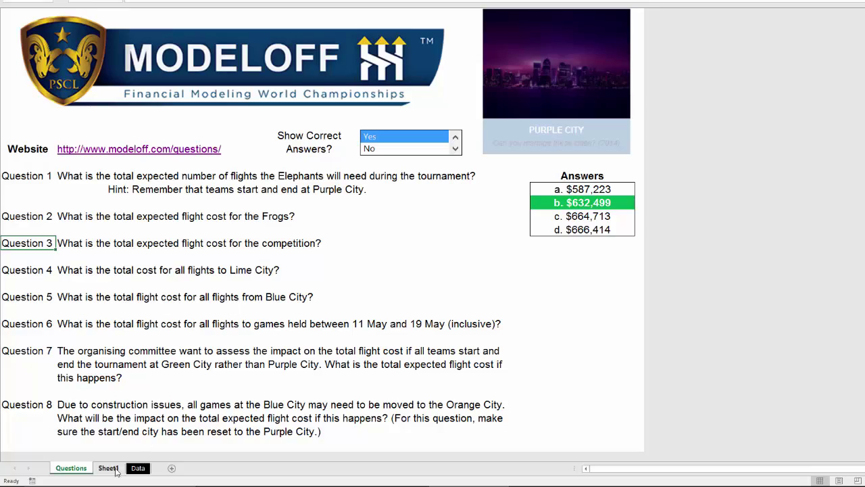
# - Format the Blue City total with thousands separators and check Question 5's answer
pyautogui.click(138, 468)
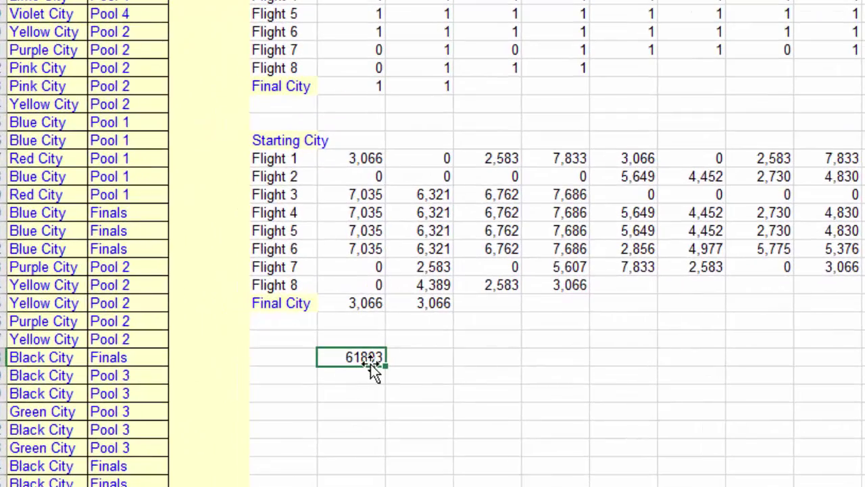
pyautogui.hotkey('ctrl', 'shift', '1')
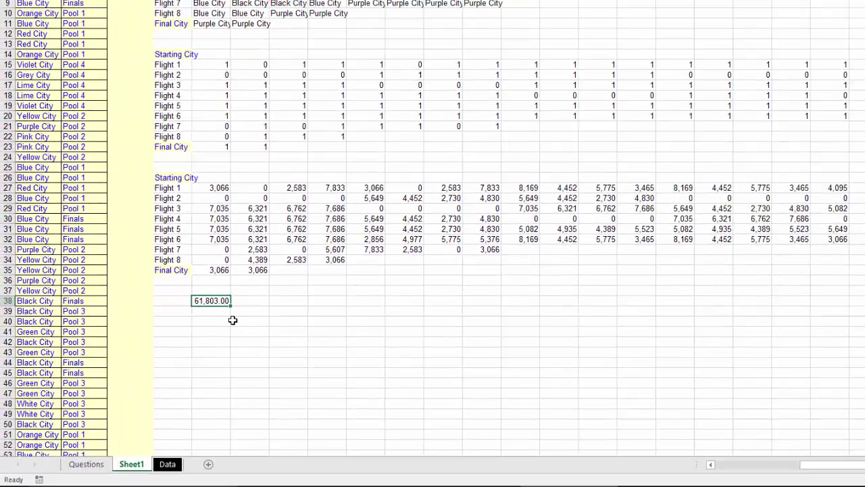
pyautogui.hotkey('ctrl', 'pageup')
pyautogui.hotkey('ctrl', 'pageup')
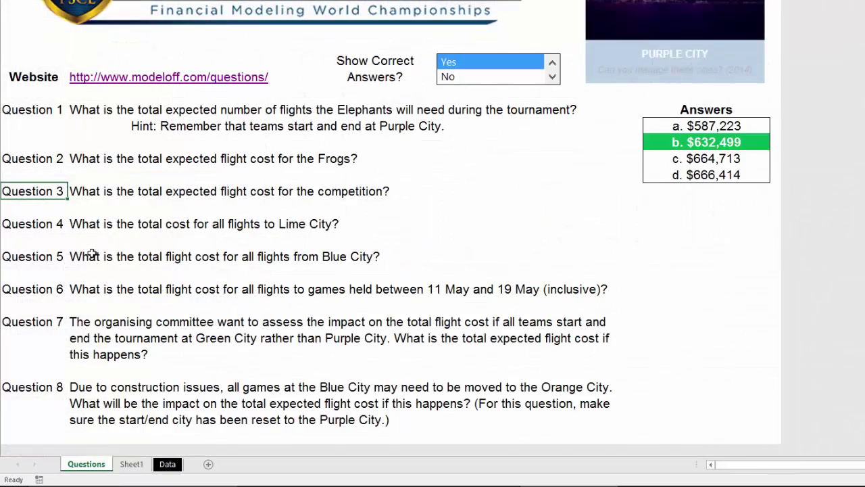
pyautogui.click(38, 256)
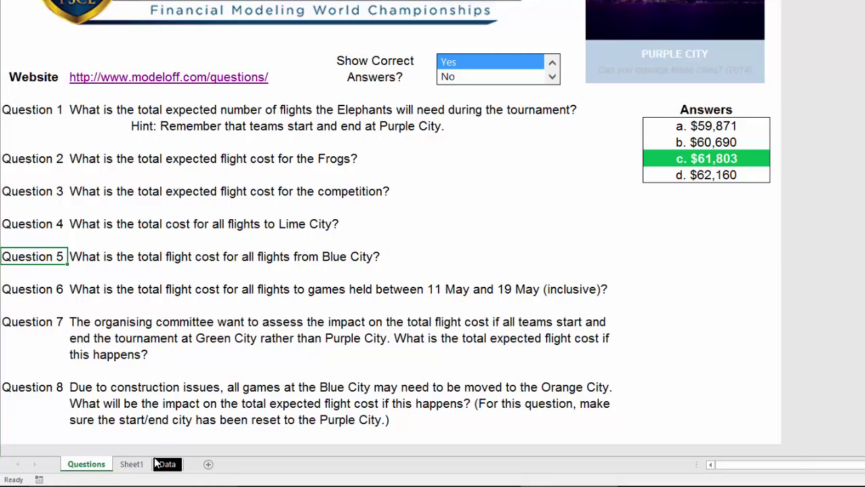
# - Copy the formula below, change Blue to Lime, and shift the city range down one row
pyautogui.click(132, 464)
pyautogui.click(213, 314)
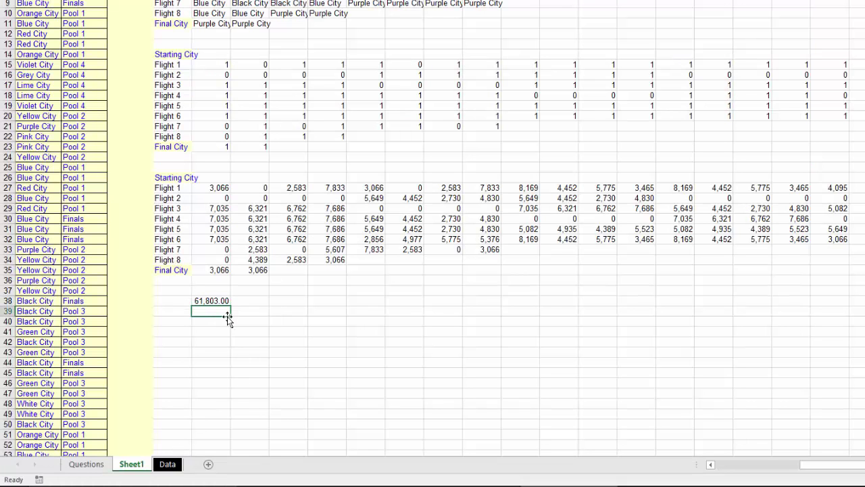
pyautogui.hotkey('ctrl', ';')
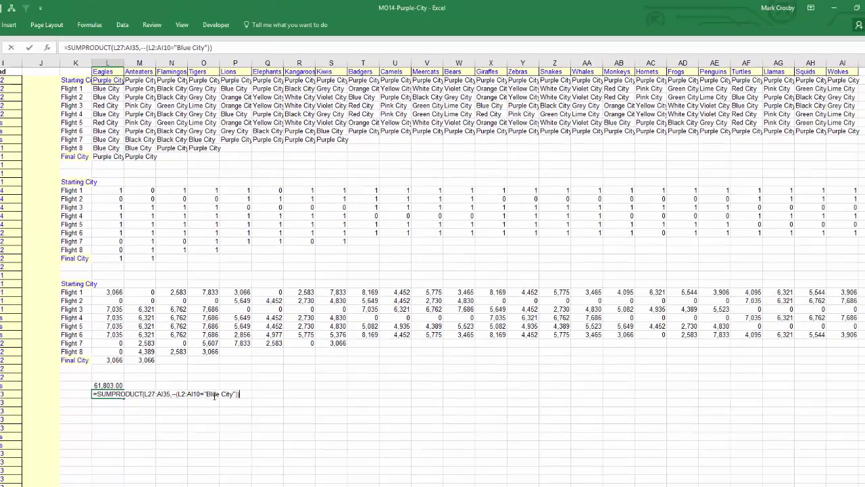
pyautogui.doubleClick(214, 394)
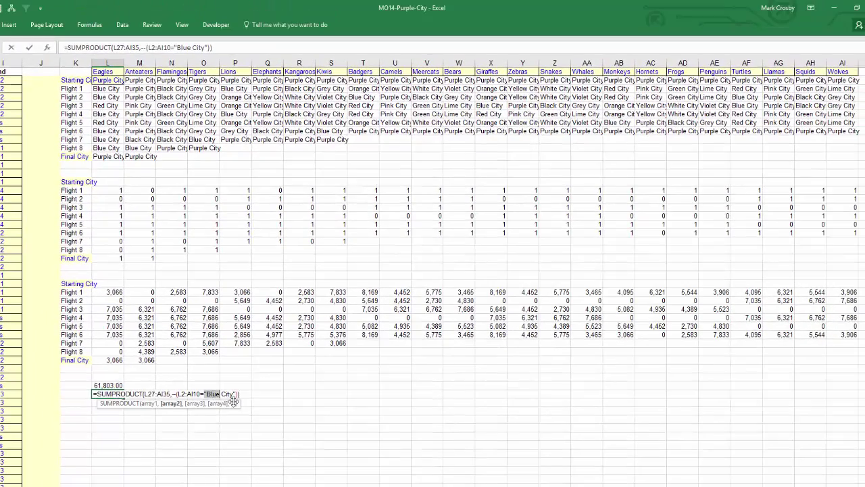
pyautogui.write('Lime')
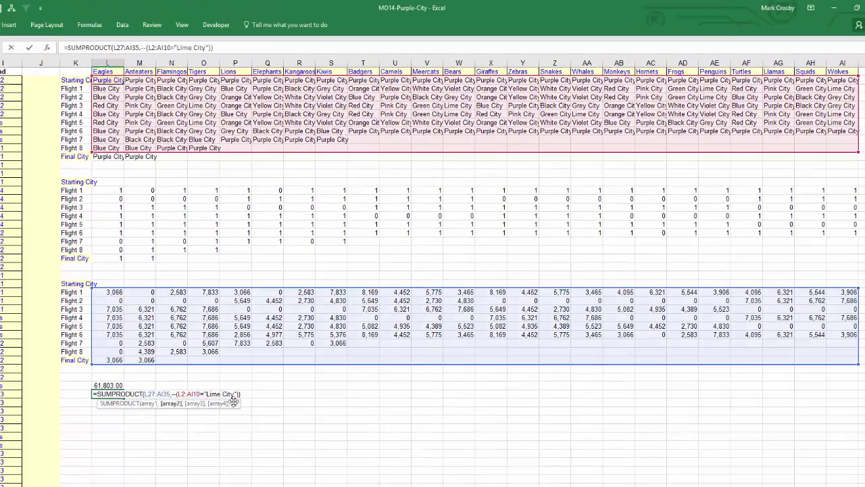
pyautogui.moveTo(177, 153); pyautogui.dragTo(175, 157)
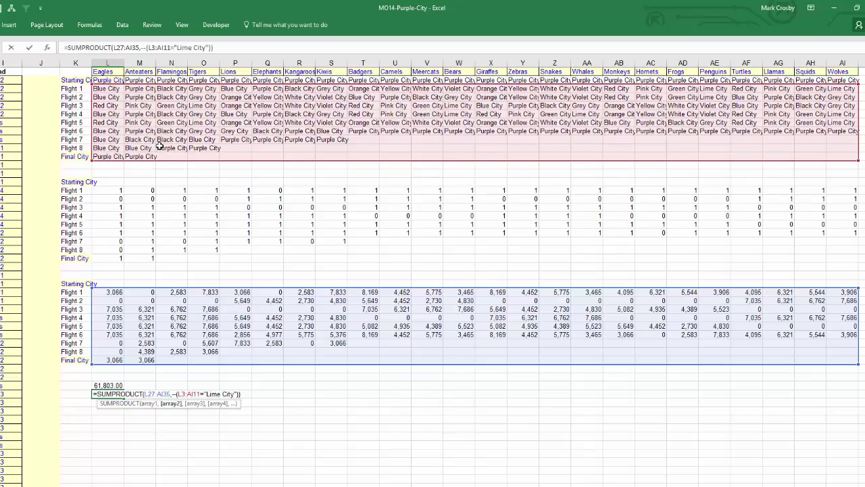
pyautogui.press('Return')
# - Format the Lime City total of 46,242 and confirm it matches Question 4's $46,242 answer
pyautogui.press('Up')
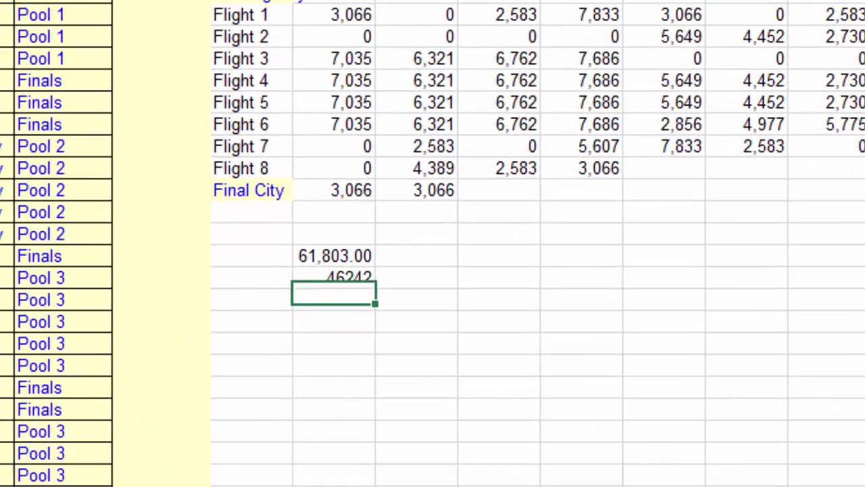
pyautogui.hotkey('ctrl', 'shift', '1')
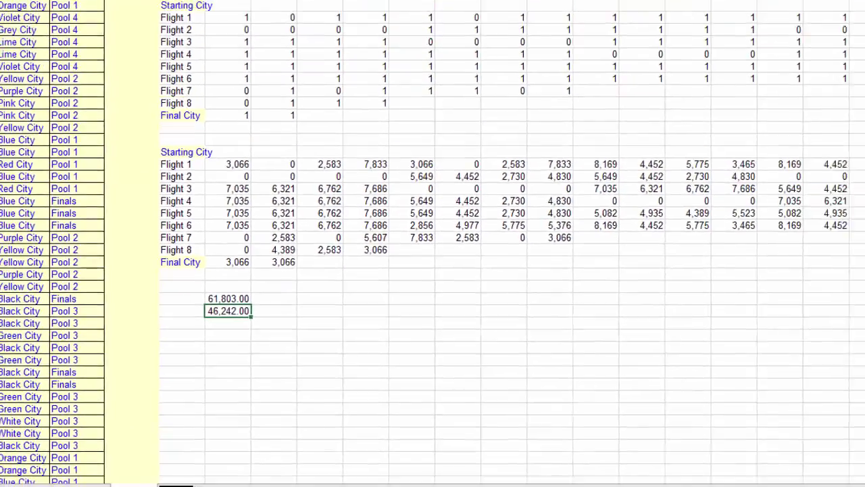
pyautogui.hotkey('ctrl', 'pageup')
pyautogui.hotkey('ctrl', 'pageup')
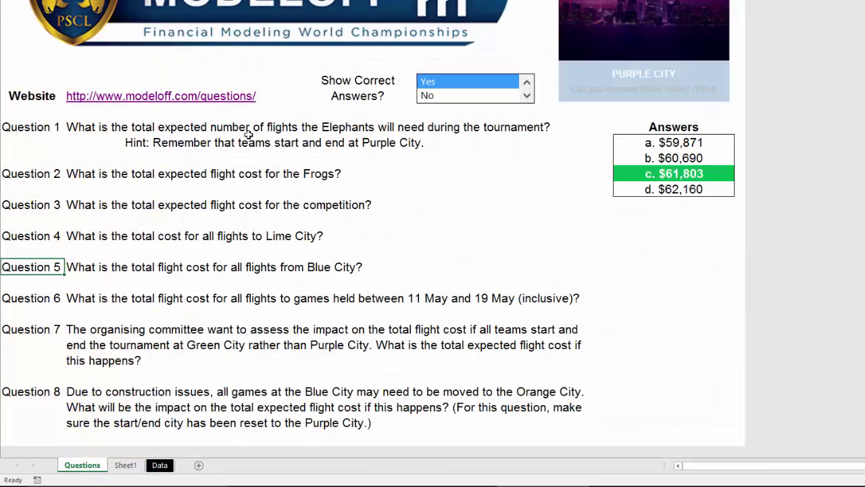
pyautogui.click(40, 236)
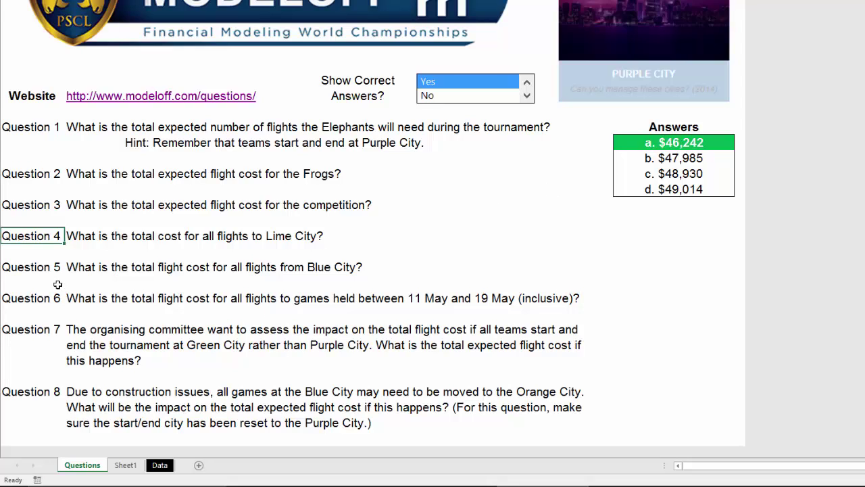
# - View Question 6's answer choices and inspect the route lookup formula in row 3
pyautogui.click(41, 299)
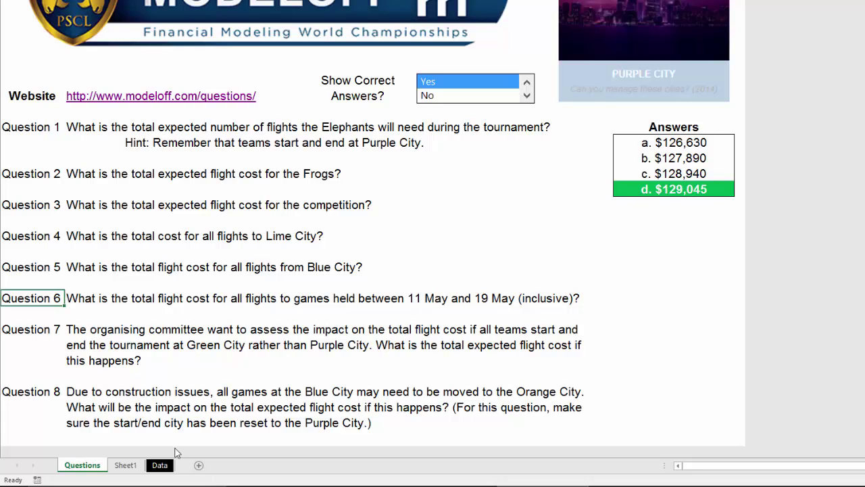
pyautogui.click(125, 465)
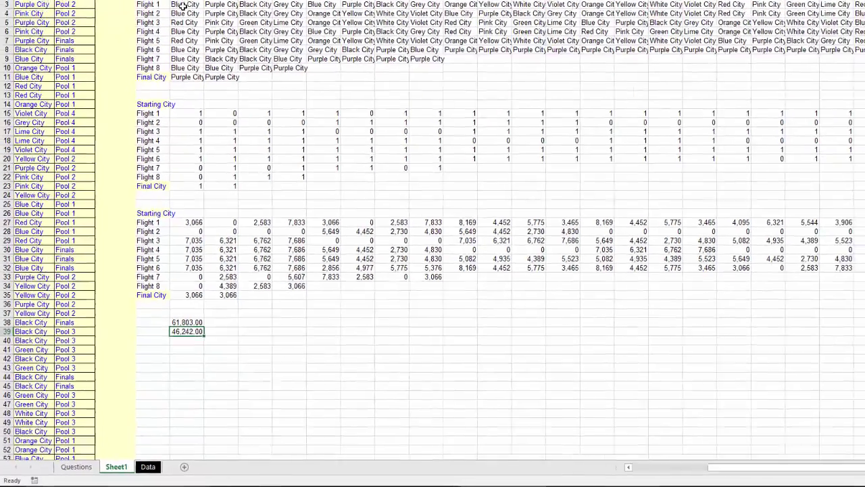
pyautogui.click(203, 6)
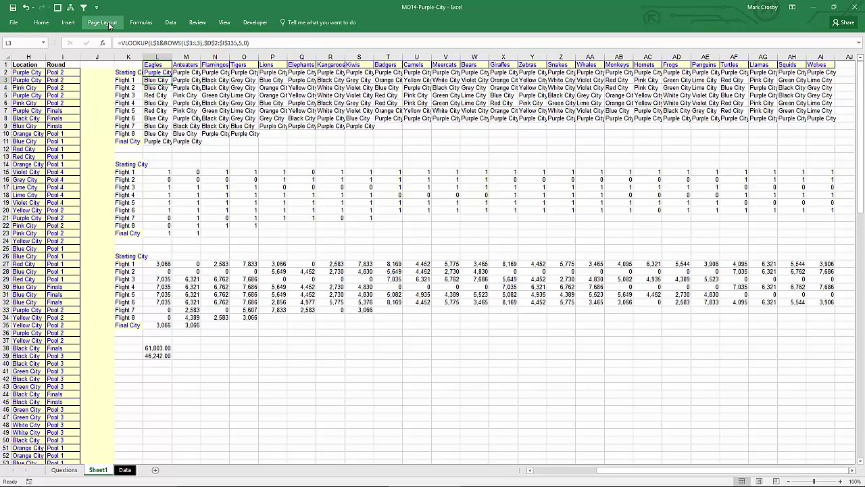
pyautogui.hotkey('ctrl', 'Right')
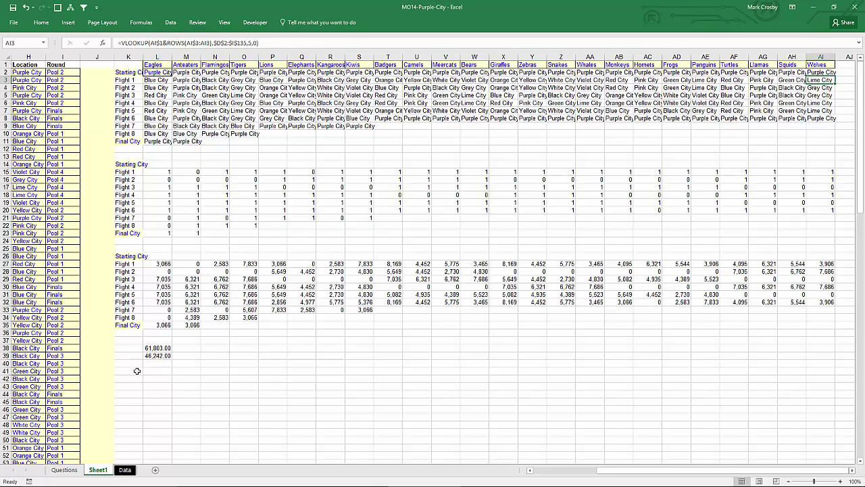
# - Enter a game-date VLOOKUP in L41 and fill it across to AI41 and down the grid
pyautogui.click(166, 371)
pyautogui.press('F2')
pyautogui.hotkey('ctrl', 'v')
pyautogui.hotkey('ctrl', 'Return')
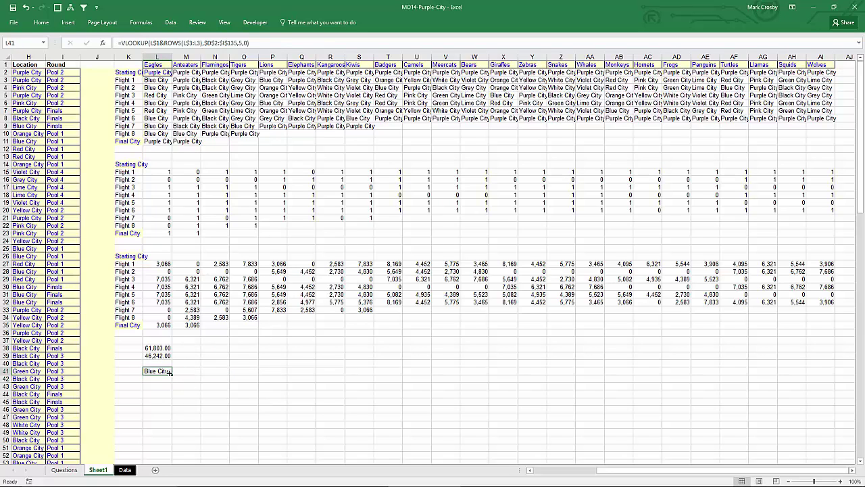
pyautogui.click(240, 43)
pyautogui.press('Return')
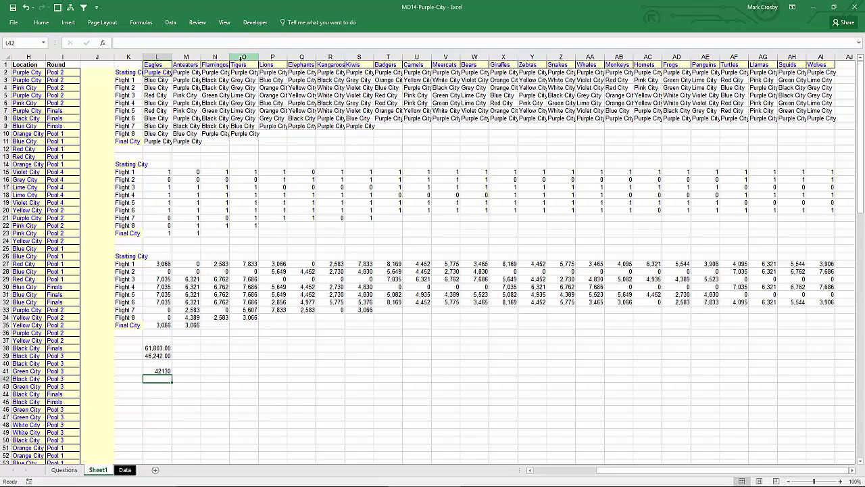
pyautogui.click(168, 370)
pyautogui.moveTo(172, 374); pyautogui.dragTo(835, 447)
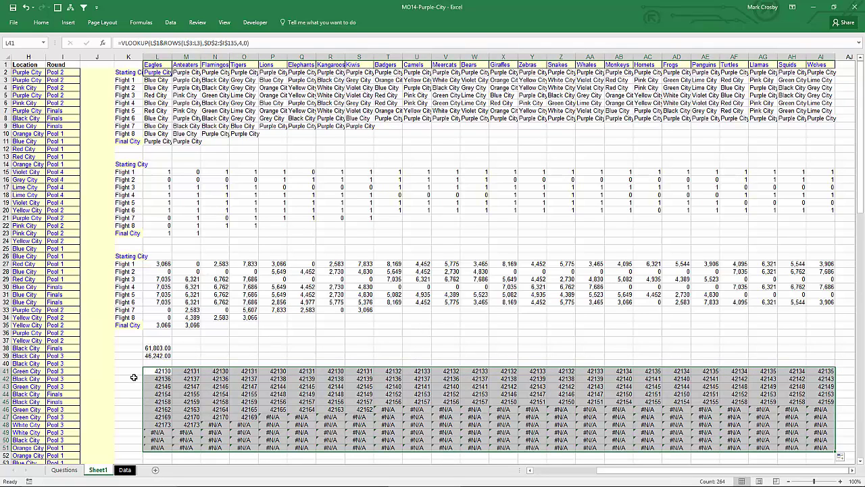
pyautogui.hotkey('ctrl', 'Down')
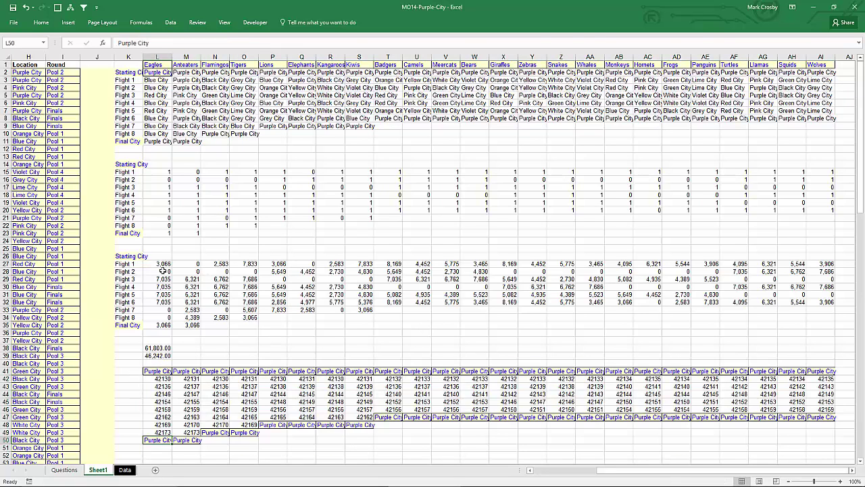
# - Copy the Starting City to Final City row labels into K41 beside the date grid
pyautogui.click(128, 257)
pyautogui.hotkey('shift', 'Down')
pyautogui.hotkey('shift', 'Down')
pyautogui.hotkey('shift', 'Down')
pyautogui.hotkey('shift', 'Down')
pyautogui.hotkey('shift', 'Down')
pyautogui.hotkey('shift', 'Down')
pyautogui.hotkey('shift', 'Down')
pyautogui.hotkey('shift', 'Down')
pyautogui.hotkey('shift', 'Down')
pyautogui.hotkey('ctrl', 'c')
pyautogui.hotkey('ctrl', 'Down')
pyautogui.press('Down')
pyautogui.press('Down')
pyautogui.press('Down')
pyautogui.press('Down')
pyautogui.press('Down')
pyautogui.press('Down')
pyautogui.hotkey('ctrl', 'v')
pyautogui.scroll(-2, 160, 332)
pyautogui.click(160, 333)
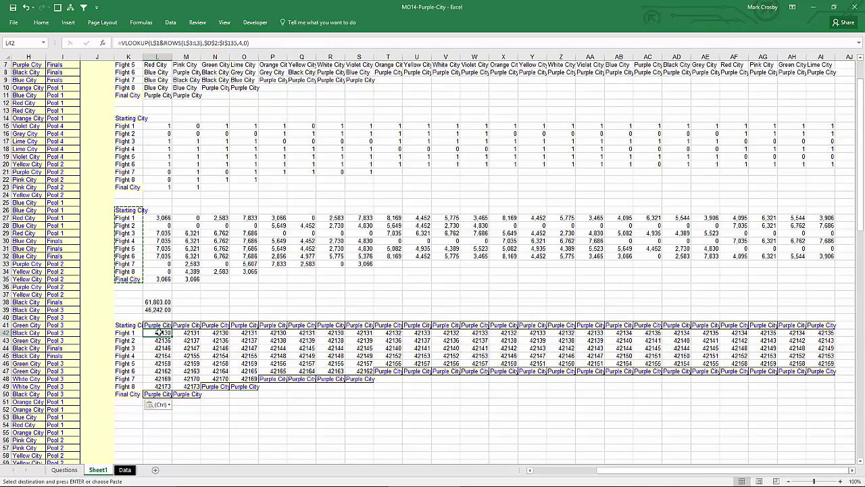
# - Format the date grid L42:AI46 as dates
pyautogui.hotkey('ctrl', 'shift', 'Right')
pyautogui.hotkey('ctrl', 'shift', 'Down')
pyautogui.hotkey('shift', 'Up')
pyautogui.hotkey('shift', 'Up')
pyautogui.hotkey('shift', 'Up')
pyautogui.hotkey('shift', 'Up')
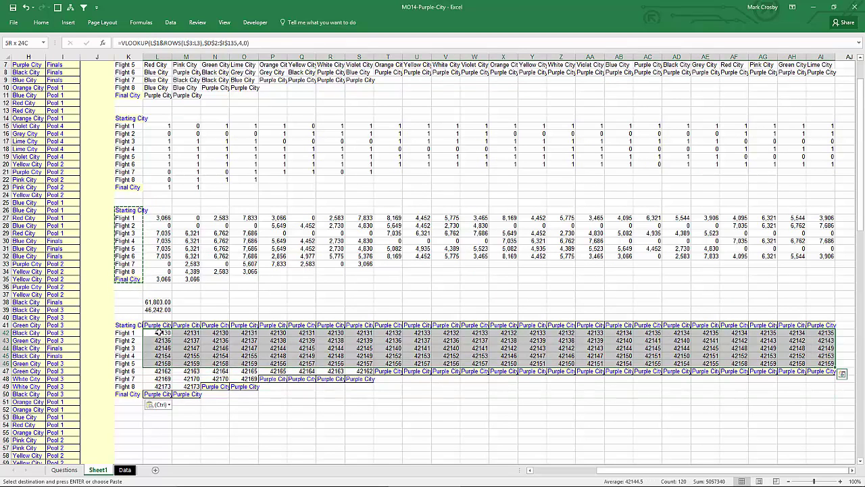
pyautogui.hotkey('ctrl', 'shift', '3')
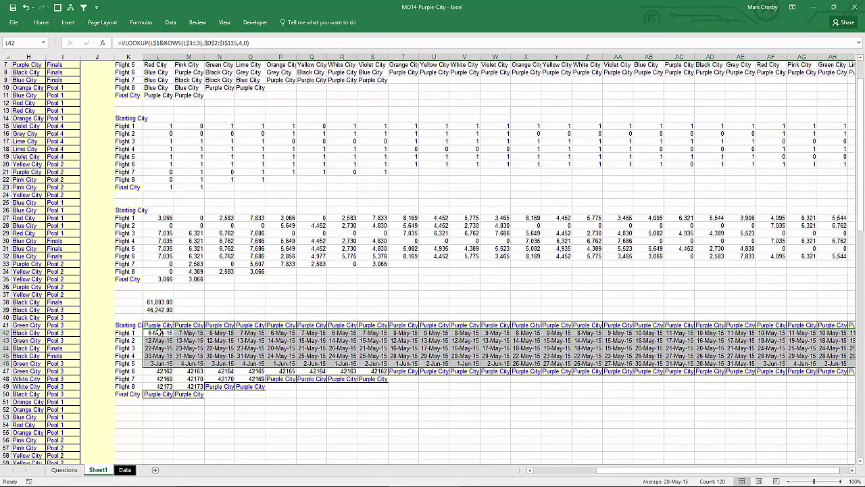
# - Enter the start date 5/11/2015 and end date 5/19/2015 in N38:N39
pyautogui.press('Up')
pyautogui.press('Right')
pyautogui.press('Right')
pyautogui.press('Up')
pyautogui.press('Up')
pyautogui.press('Up')
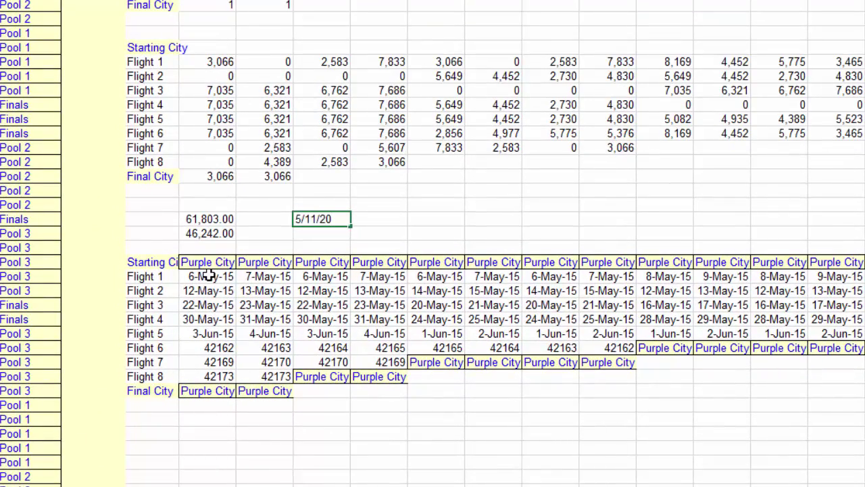
pyautogui.press('Return')
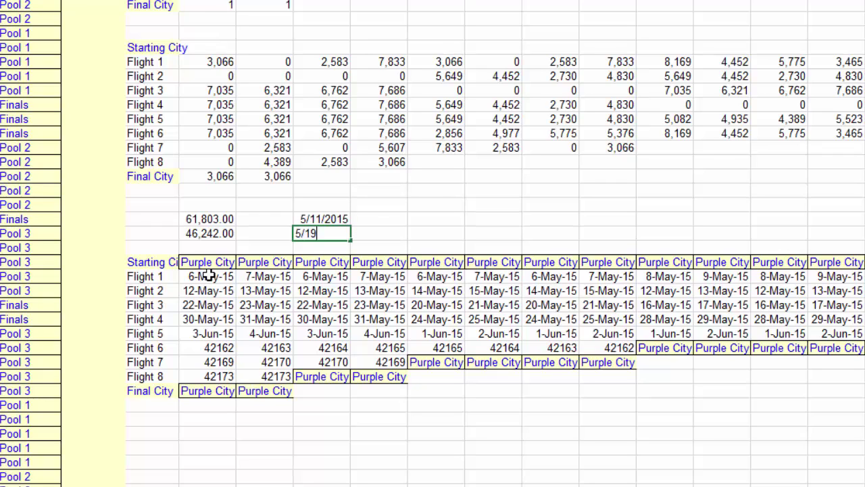
pyautogui.write('5/19/2015')
pyautogui.press('Return')
# - Begin a SUMPRODUCT over the cost grid from L27, counting only dates from 5/11/2015 onward
pyautogui.press('Right')
pyautogui.press('Right')
pyautogui.press('Up')
pyautogui.press('Up')
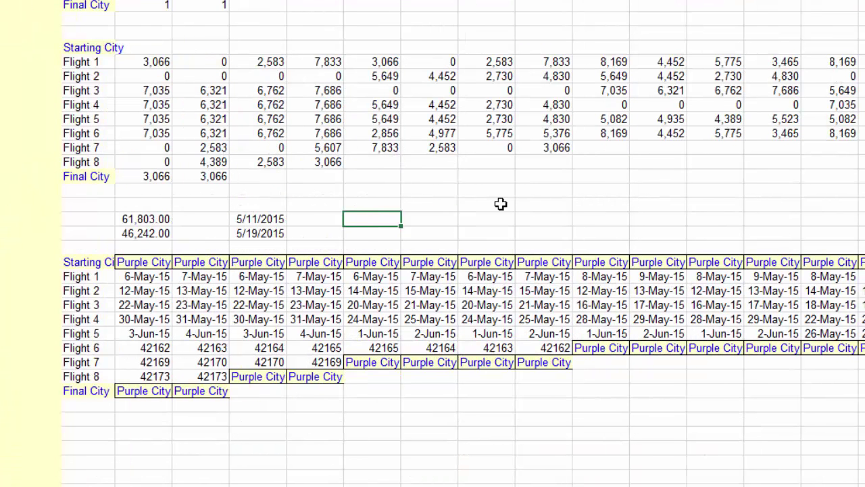
pyautogui.write('=sumprod')
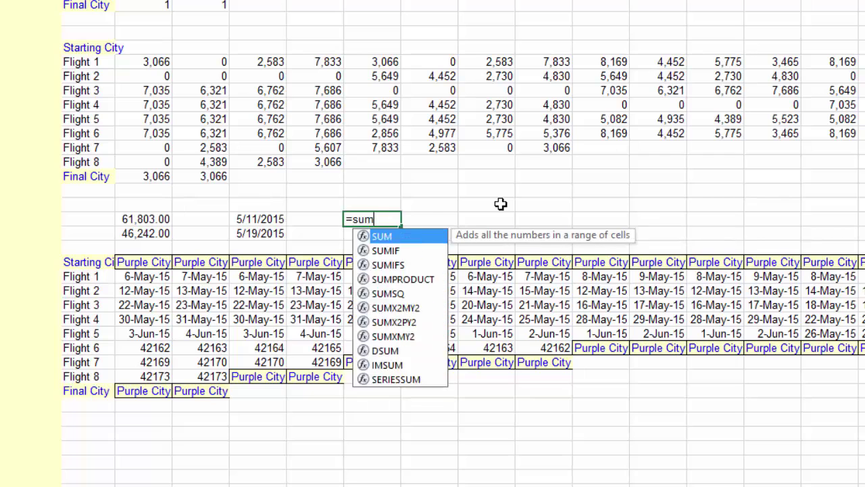
pyautogui.press('Tab')
pyautogui.press('Up')
pyautogui.press('Up')
pyautogui.press('Up')
pyautogui.press('Up')
pyautogui.press('Up')
pyautogui.press('Up')
pyautogui.press('Up')
pyautogui.press('Up')
pyautogui.press('Up')
pyautogui.press('Up')
pyautogui.press('Up')
pyautogui.press('Left')
pyautogui.press('Left')
pyautogui.press('Left')
pyautogui.press('Left')
pyautogui.hotkey('ctrl', 'shift', 'Right')
pyautogui.hotkey('ctrl', 'shift', 'Down')
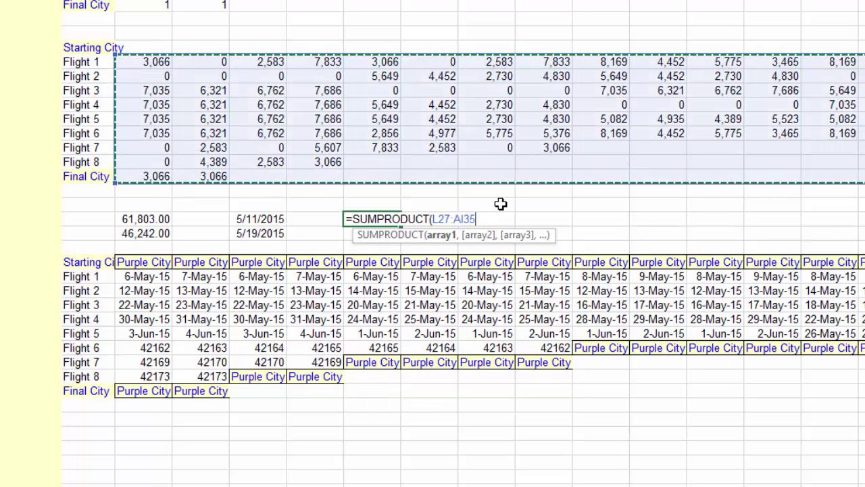
pyautogui.write(',')
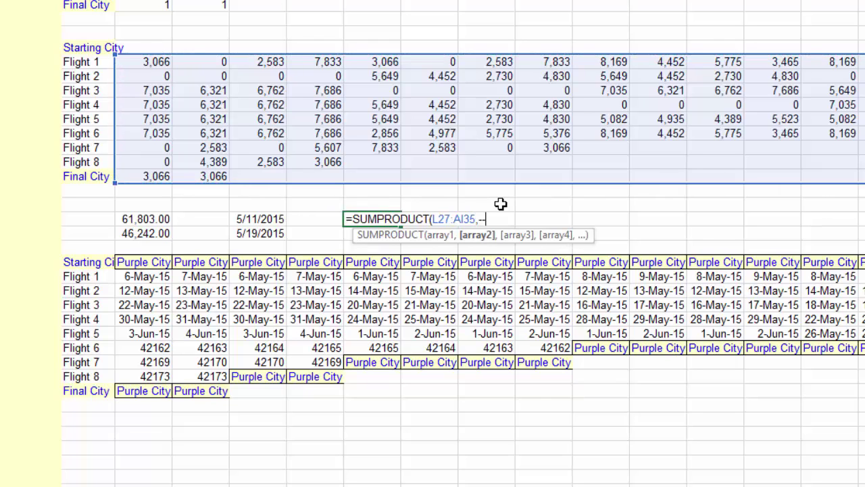
pyautogui.write('--(')
pyautogui.press('Down')
pyautogui.press('Left')
pyautogui.press('Down')
pyautogui.press('Down')
pyautogui.press('Left')
pyautogui.press('Left')
pyautogui.press('Left')
pyautogui.press('Left')
pyautogui.press('Right')
pyautogui.press('Down')
pyautogui.hotkey('ctrl', 'shift', 'Right')
pyautogui.hotkey('ctrl', 'shift', 'Down')
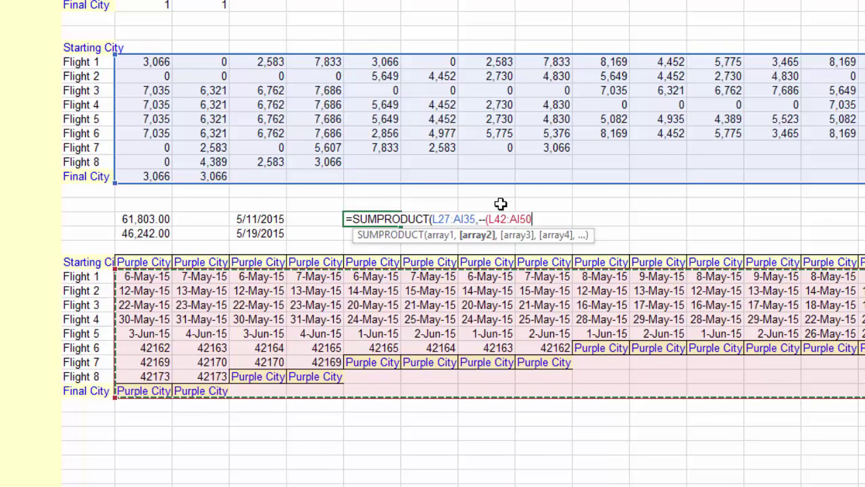
pyautogui.write('=')
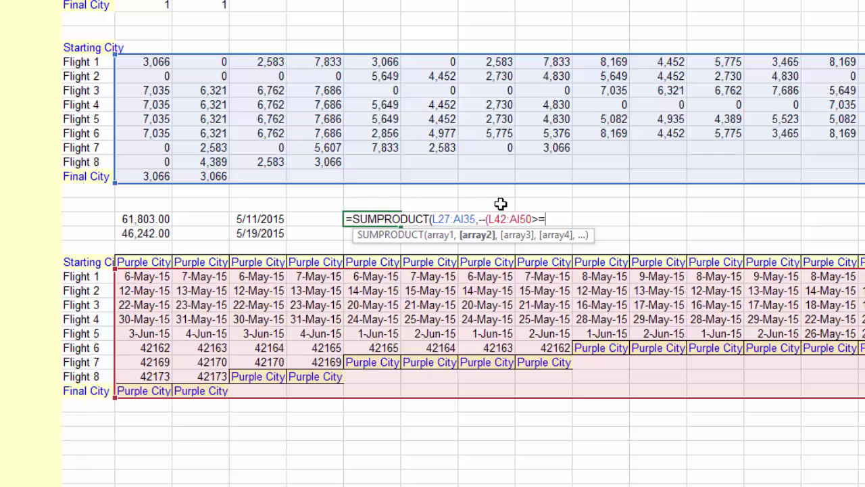
pyautogui.click(263, 218)
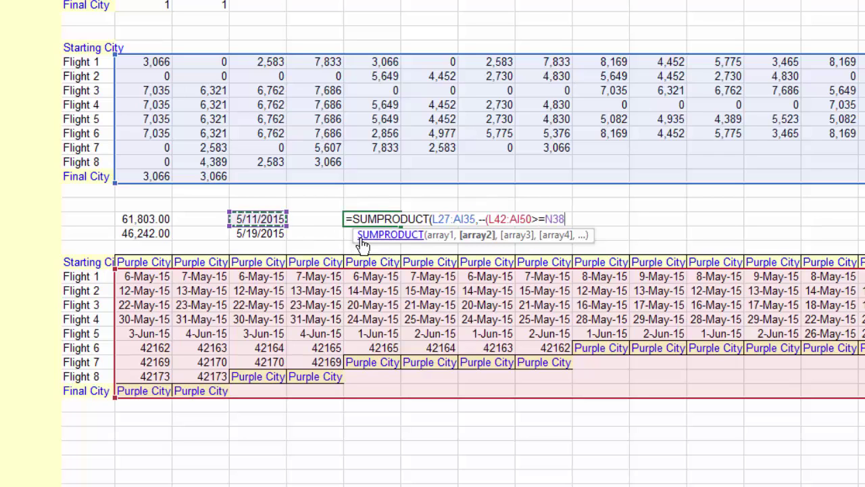
# - Add the condition that dates are on or before 5/19/2015 and enter the formula
pyautogui.write('),--(')
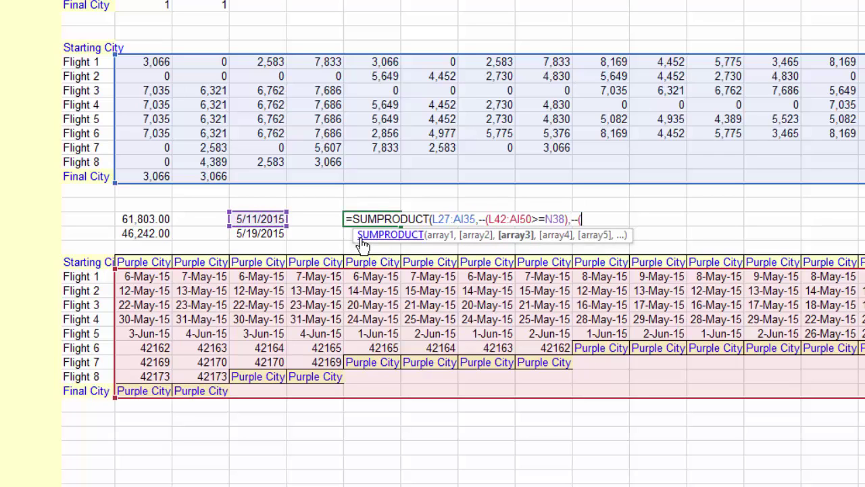
pyautogui.press('Left')
pyautogui.press('Down')
pyautogui.press('Left')
pyautogui.press('Down')
pyautogui.press('Left')
pyautogui.press('Down')
pyautogui.press('Left')
pyautogui.press('Down')
pyautogui.hotkey('ctrl', 'shift', 'Right')
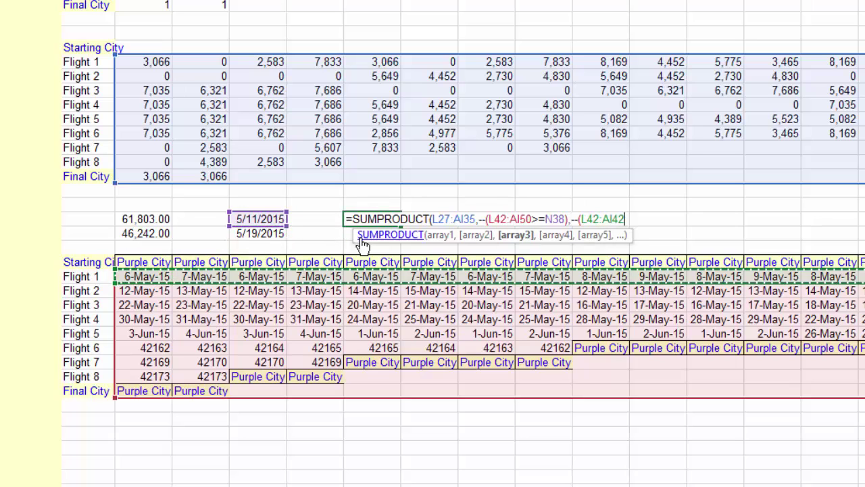
pyautogui.hotkey('ctrl', 'shift', 'Down')
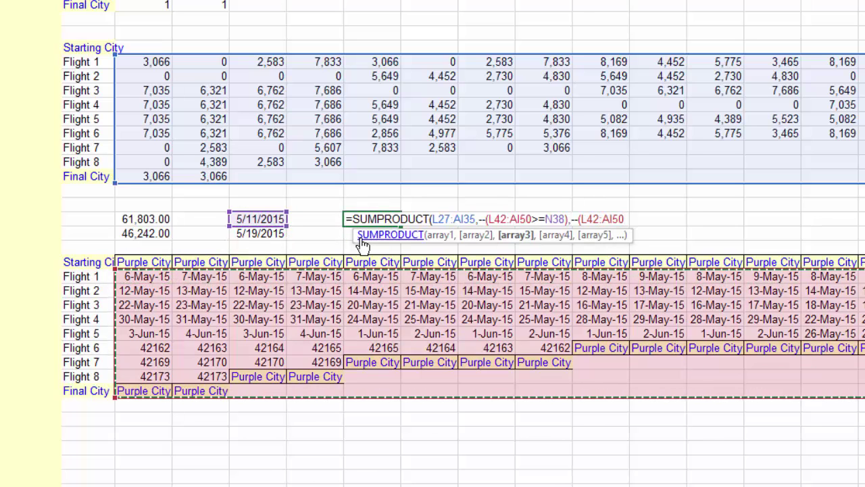
pyautogui.write('<=')
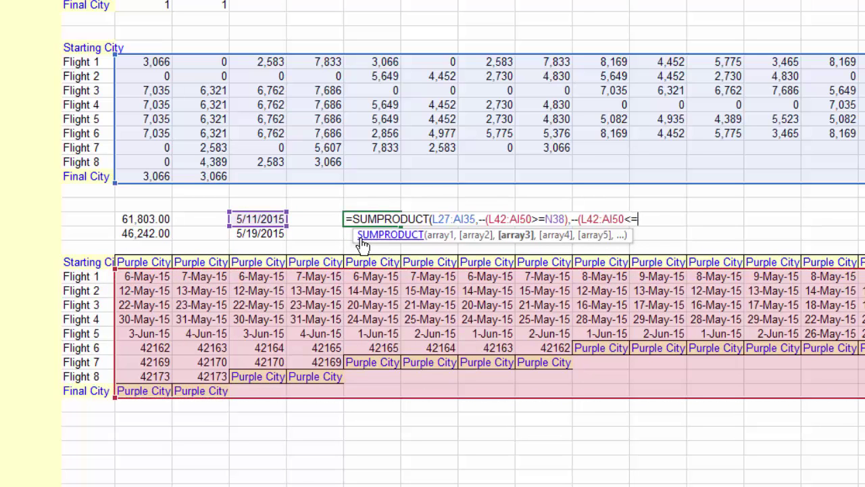
pyautogui.click(273, 234)
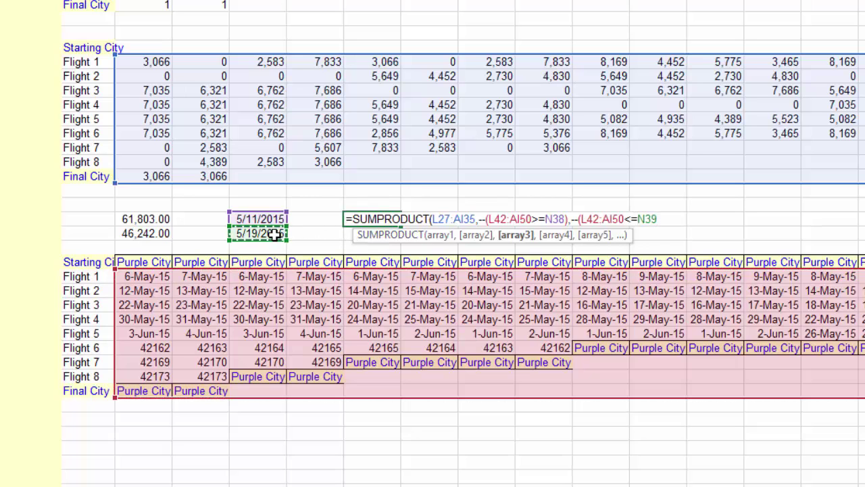
pyautogui.write('))')
pyautogui.press('Return')
# - Format the 129,045.00 total with separators and compare it against Question 6
pyautogui.press('Up')
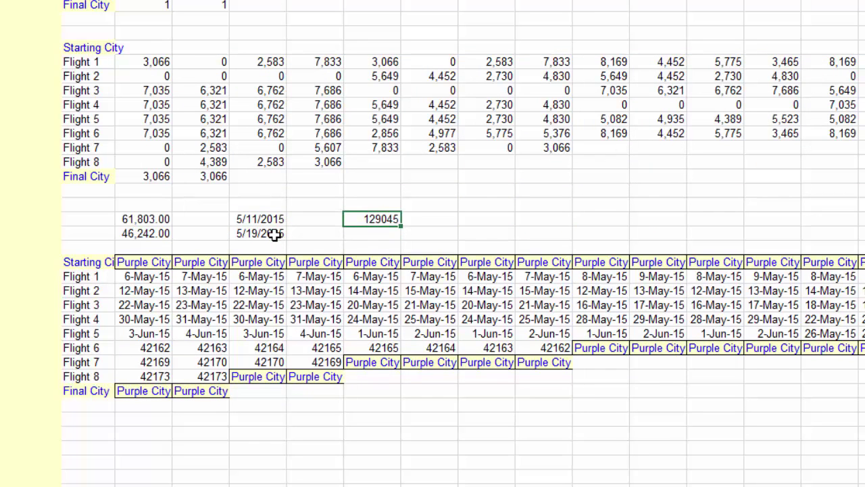
pyautogui.hotkey('ctrl', 'shift', '1')
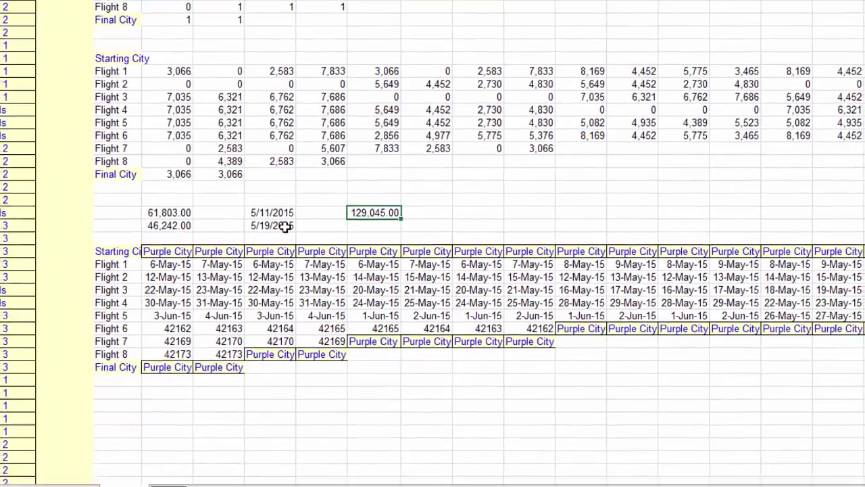
pyautogui.hotkey('ctrl', 'pageup')
pyautogui.hotkey('ctrl', 'pageup')
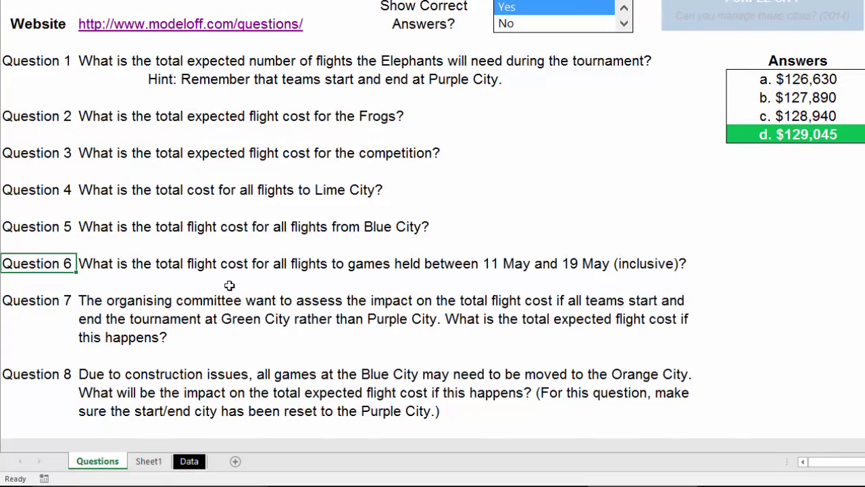
# - Review Question 7's answer choices and select the flight-cost block on Sheet1
pyautogui.click(52, 301)
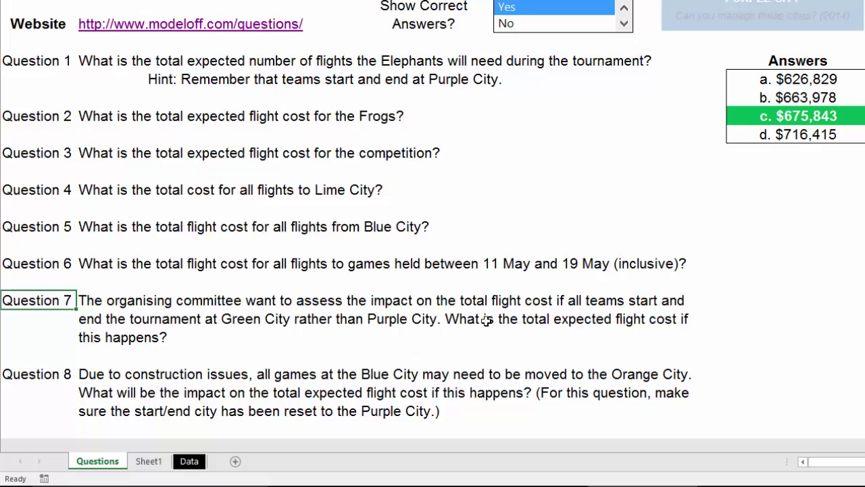
pyautogui.hotkey('ctrl', 'pagedown')
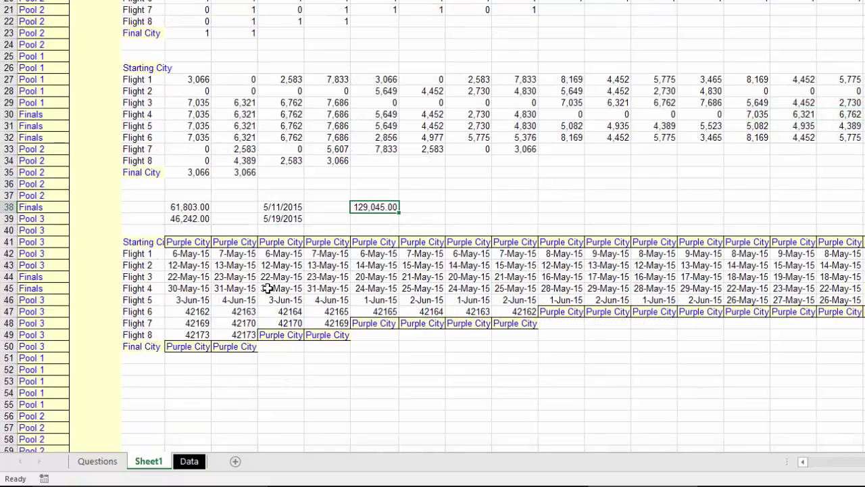
pyautogui.scroll(8, 268, 287)
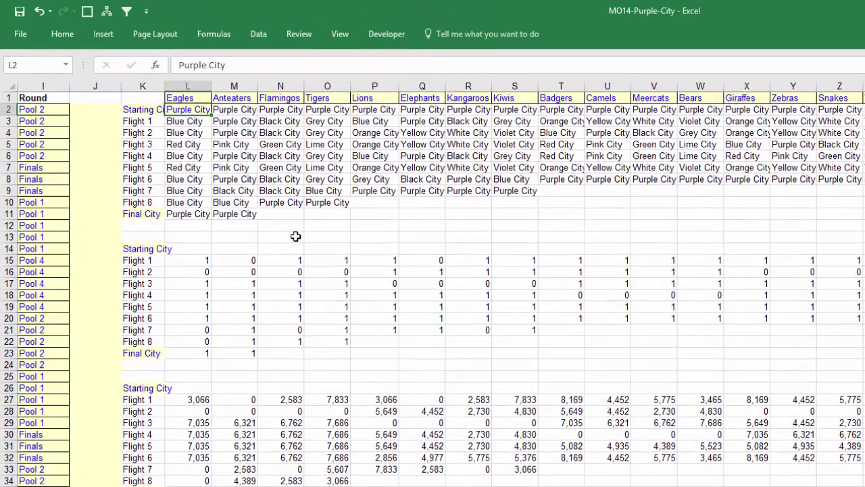
pyautogui.hotkey('ctrl', 'pageup')
pyautogui.hotkey('ctrl', 'pagedown')
pyautogui.click(200, 399)
pyautogui.hotkey('ctrl', 'shift', 'End')
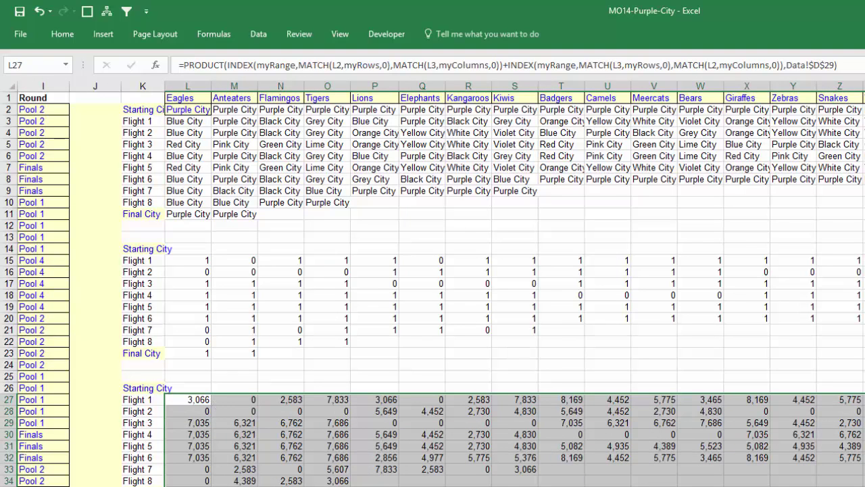
# - Set the starting city in L2 to Green City and select the cost grid to read its 675,843 sum
pyautogui.click(186, 112)
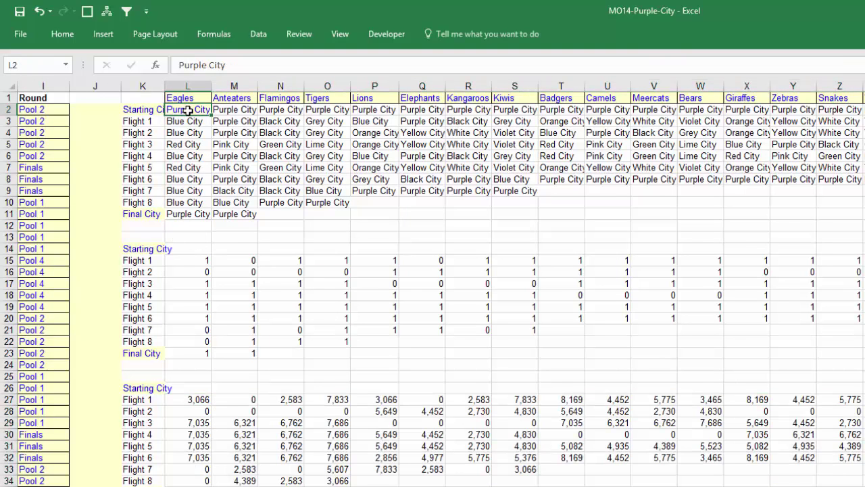
pyautogui.write('Green City')
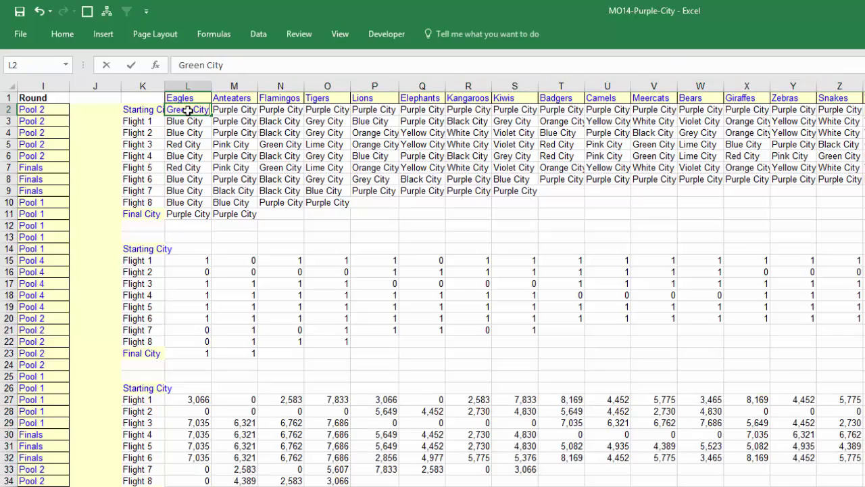
pyautogui.press('Return')
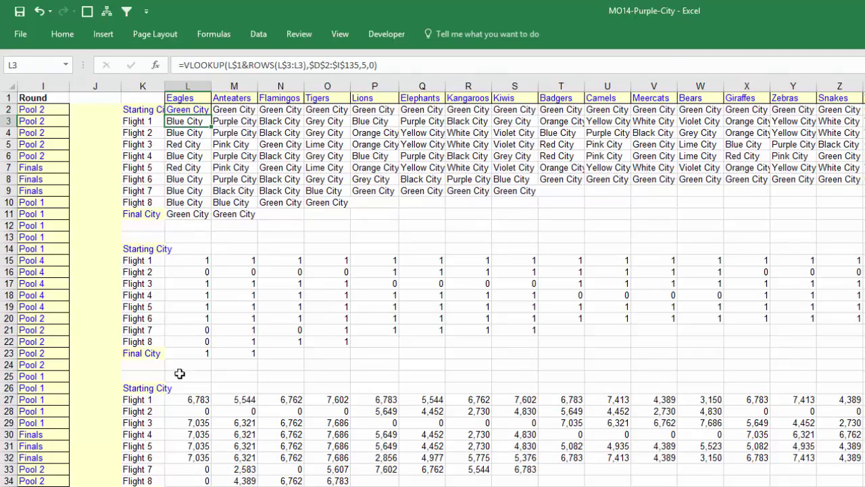
pyautogui.click(195, 399)
pyautogui.hotkey('ctrl', 'shift', 'Right')
pyautogui.hotkey('ctrl', 'shift', 'Down')
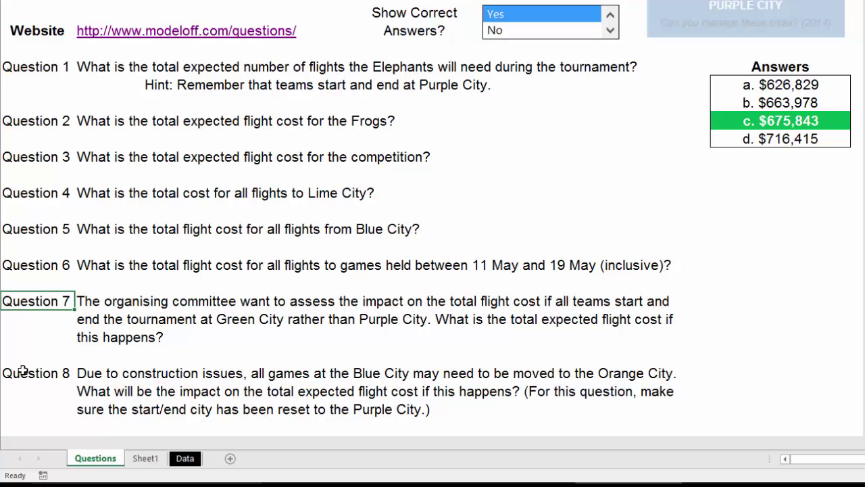
# - Add a grand total =SUM(L27:AI35) in J1 of Sheet1
pyautogui.click(22, 370)
pyautogui.click(184, 458)
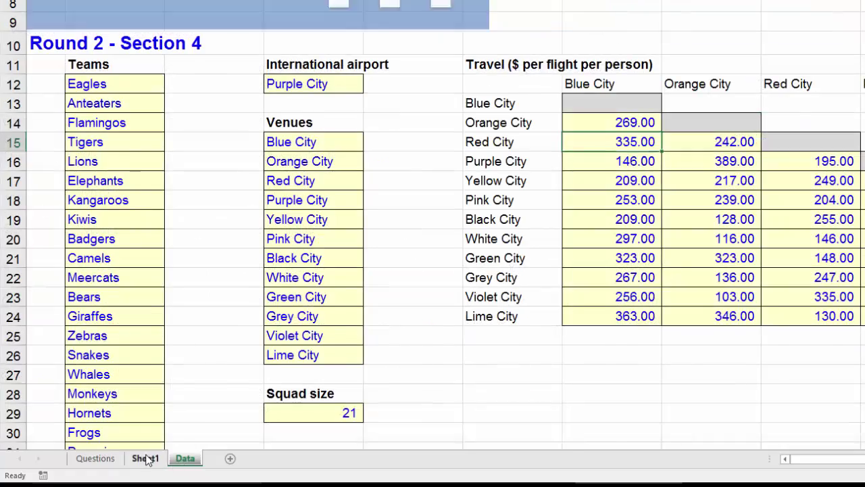
pyautogui.click(145, 459)
pyautogui.click(196, 120)
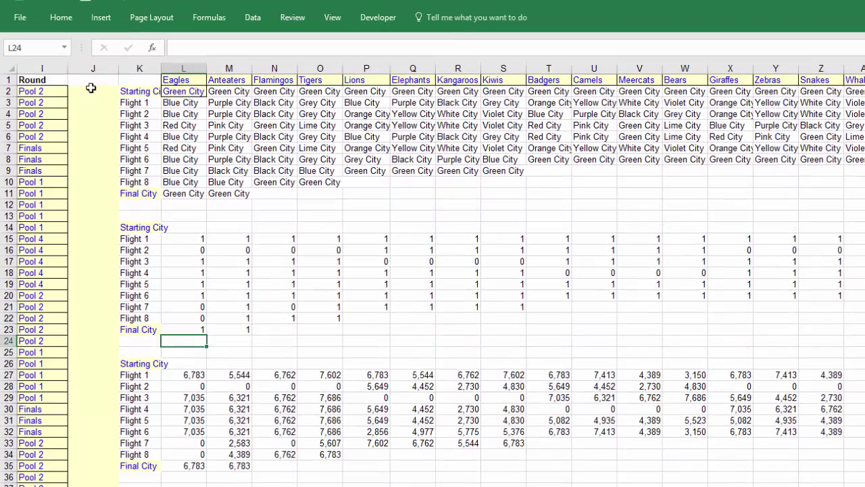
pyautogui.hotkey('ctrl', 'Home')
pyautogui.write('=su')
pyautogui.press('Tab')
pyautogui.click(184, 391)
pyautogui.hotkey('ctrl', 'shift', 'Right')
pyautogui.hotkey('ctrl', 'shift', 'Down')
pyautogui.press('Return')
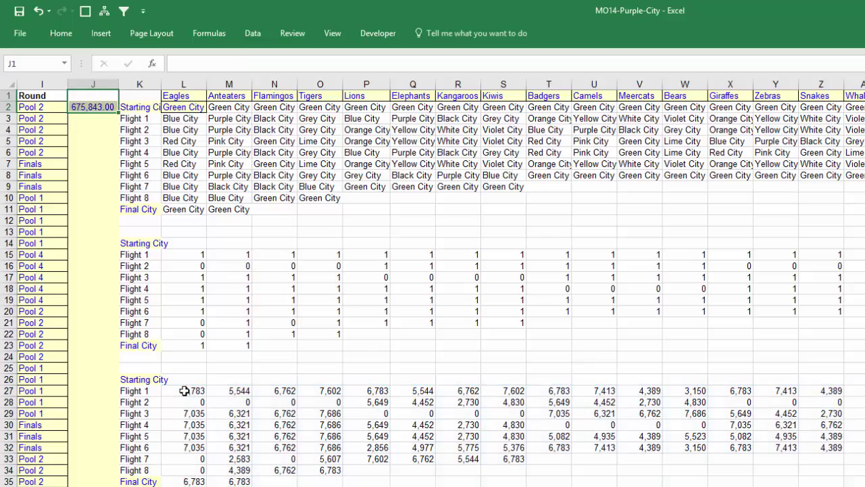
# - Reset the starting city in L2 to Purple City, bringing the total back to 632,499.00
pyautogui.press('Up')
pyautogui.hotkey('ctrl', 'c')
pyautogui.press('Up')
pyautogui.press('Left')
pyautogui.press('Left')
pyautogui.press('Left')
pyautogui.press('Left')
pyautogui.press('Left')
pyautogui.press('Left')
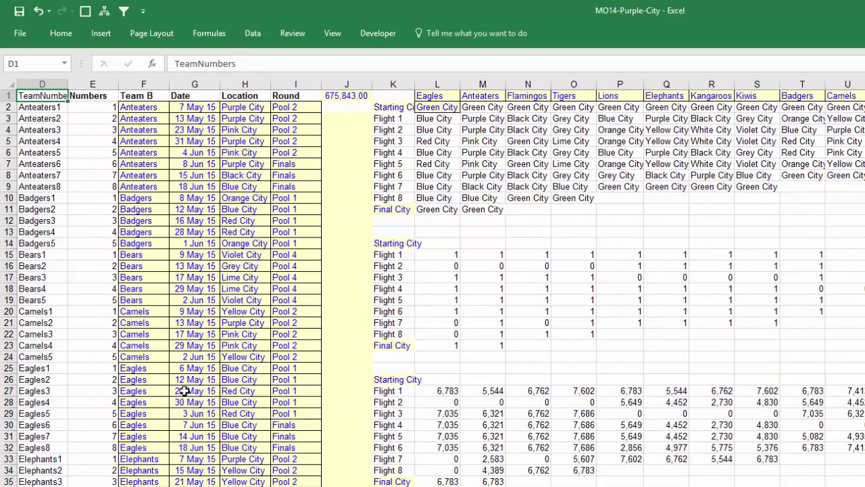
pyautogui.click(426, 110)
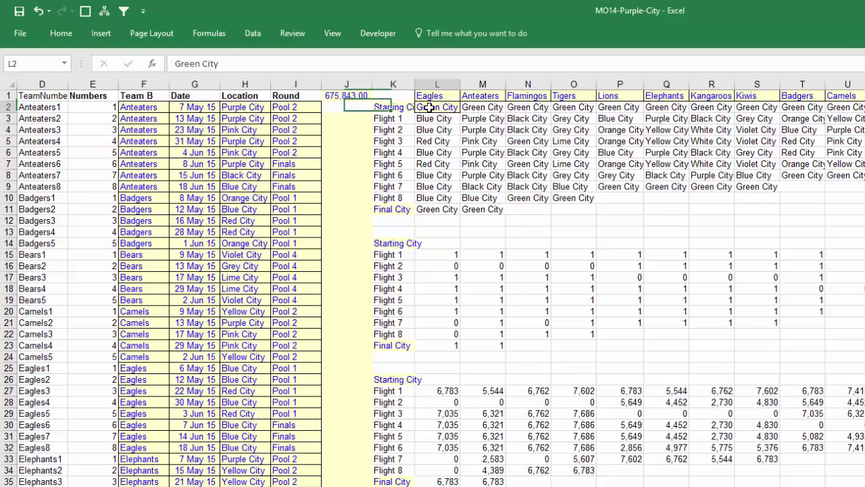
pyautogui.write('Purple City')
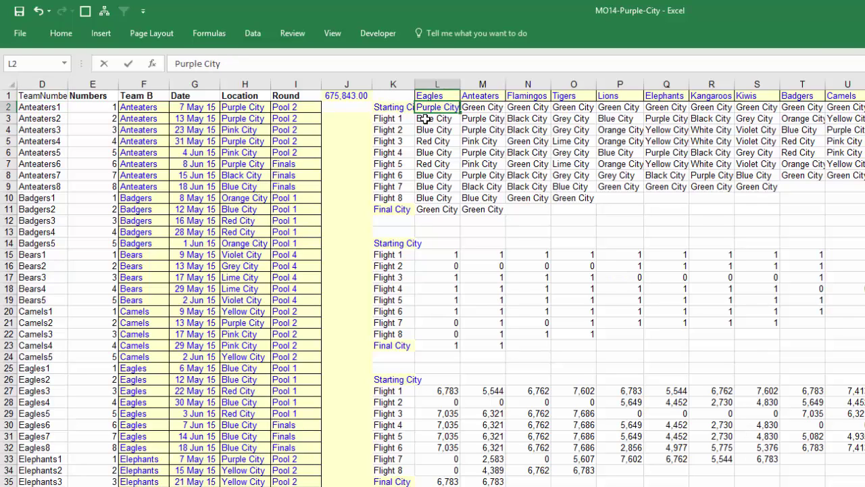
pyautogui.press('Return')
pyautogui.press('Up')
pyautogui.press('Left')
pyautogui.press('Up')
pyautogui.press('Left')
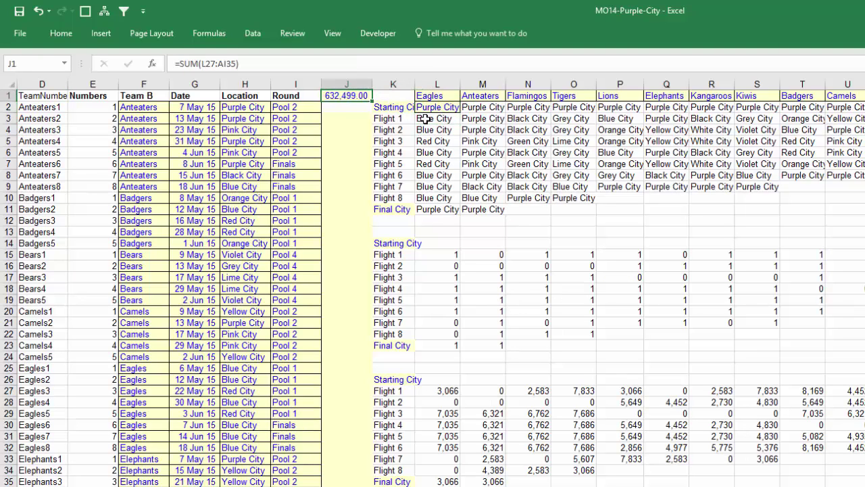
# - Select the match table from Team B to Round, then read Question 8 on the Questions sheet
pyautogui.click(136, 96)
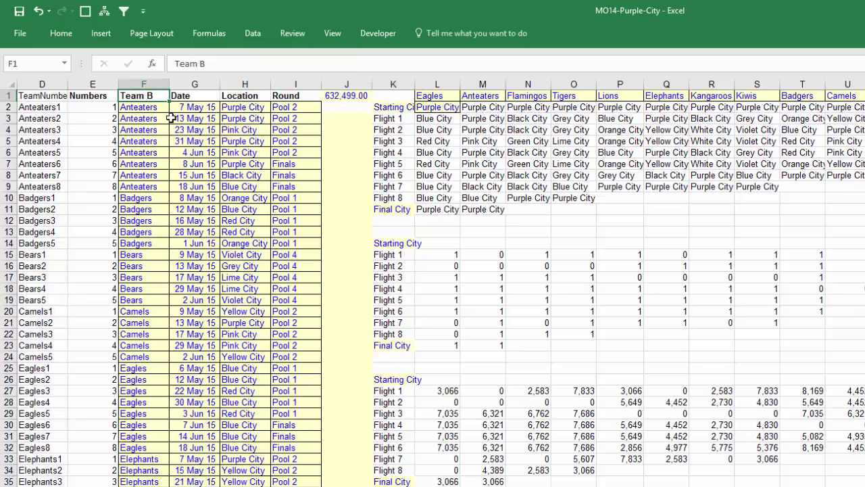
pyautogui.hotkey('ctrl', 'shift', 'Right')
pyautogui.hotkey('shift', 'Left')
pyautogui.hotkey('ctrl', 'shift', 'Down')
pyautogui.hotkey('ctrl', 'BackSpace')
pyautogui.press('Right')
pyautogui.press('Right')
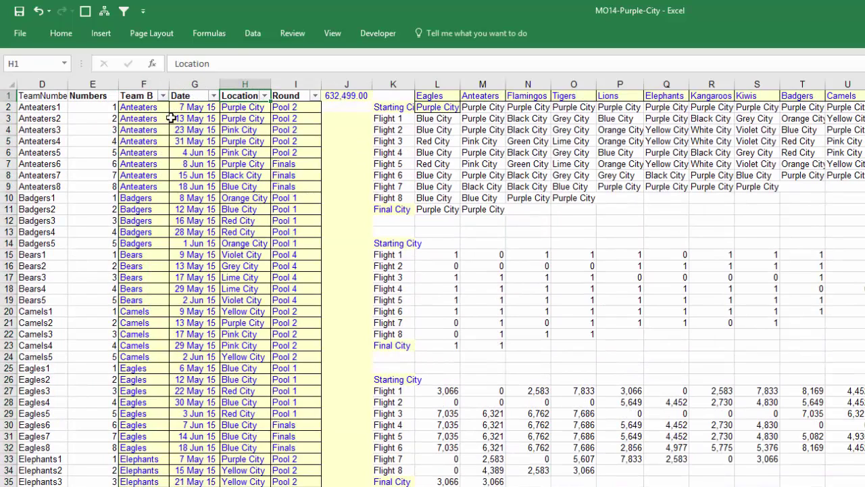
pyautogui.hotkey('ctrl', 'pageup')
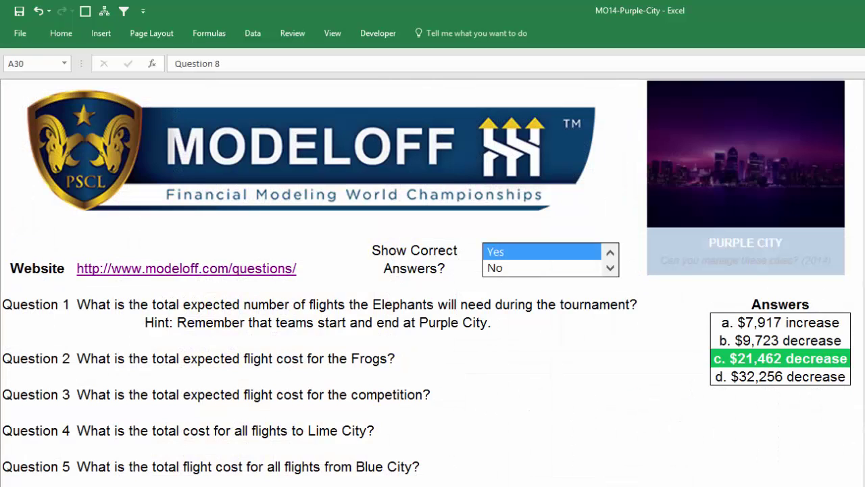
# - Filter Location to Blue City and change all those games to Orange City
pyautogui.hotkey('ctrl', 'pagedown')
pyautogui.hotkey('alt', 'Down')
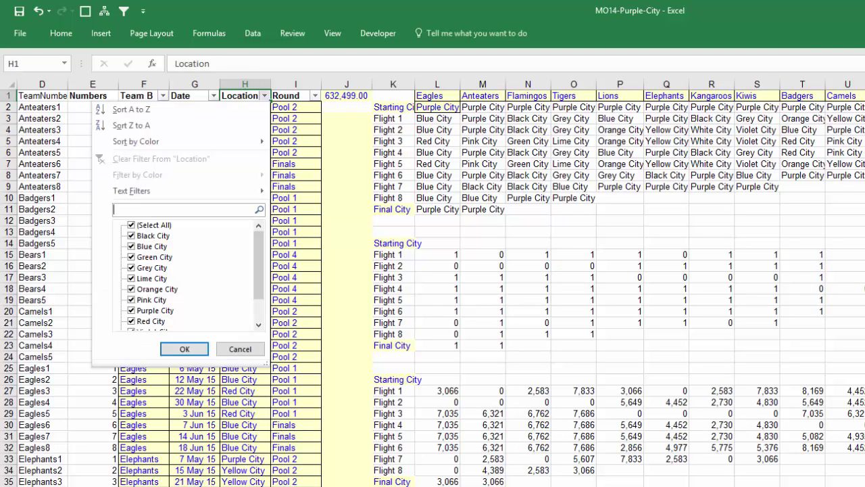
pyautogui.write('blue')
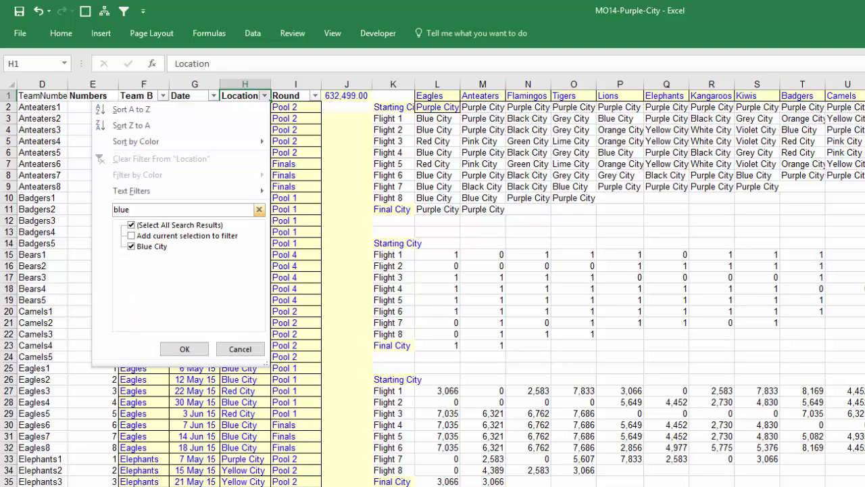
pyautogui.press('Tab')
pyautogui.press('Return')
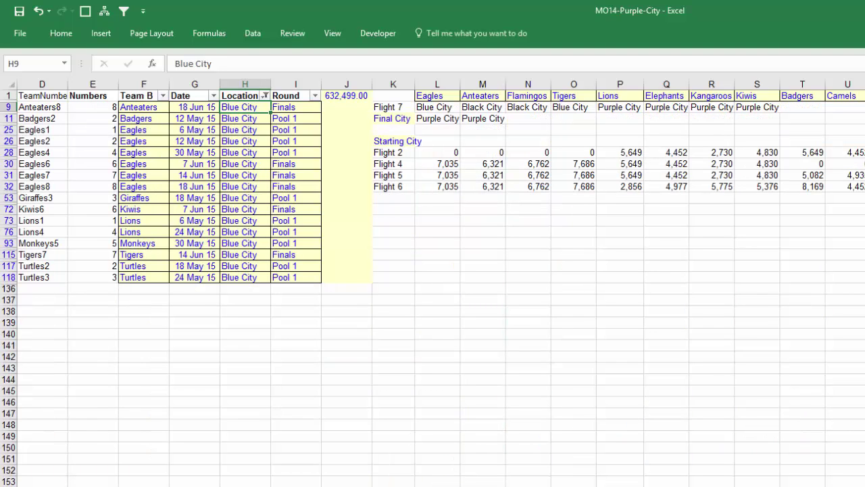
pyautogui.write('Orang')
pyautogui.press('Return')
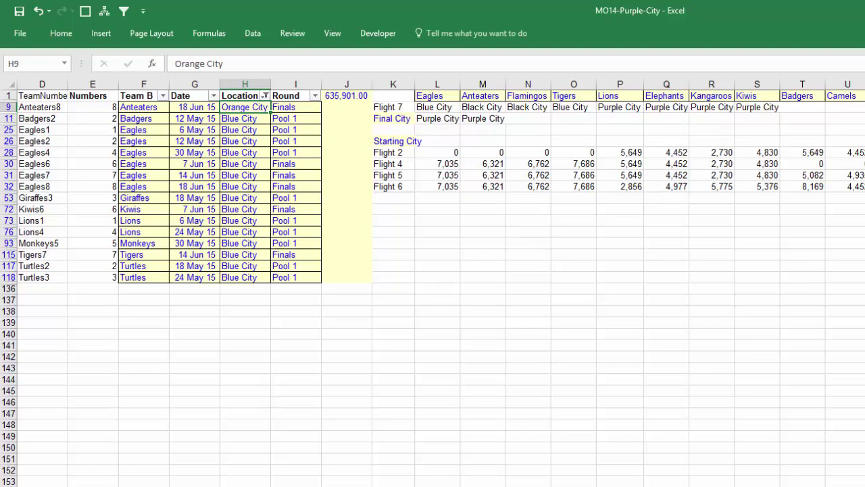
pyautogui.hotkey('ctrl', 'shift', 'Down')
pyautogui.hotkey('ctrl', 'v')
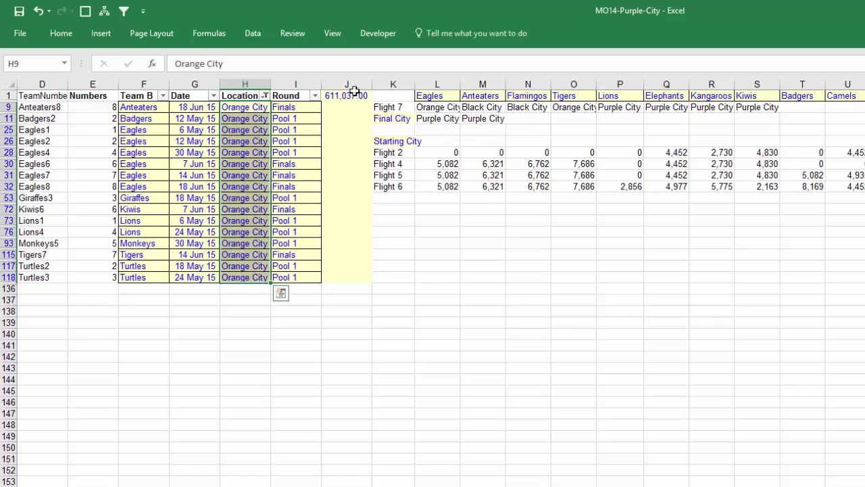
# - Paste the Orange City total 611037 from J1 as a value into J137
pyautogui.click(357, 94)
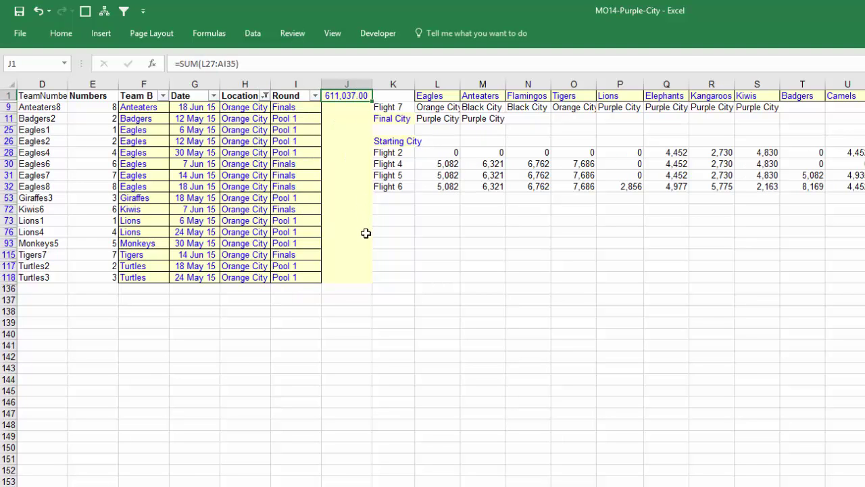
pyautogui.hotkey('ctrl', 'c')
pyautogui.click(359, 300)
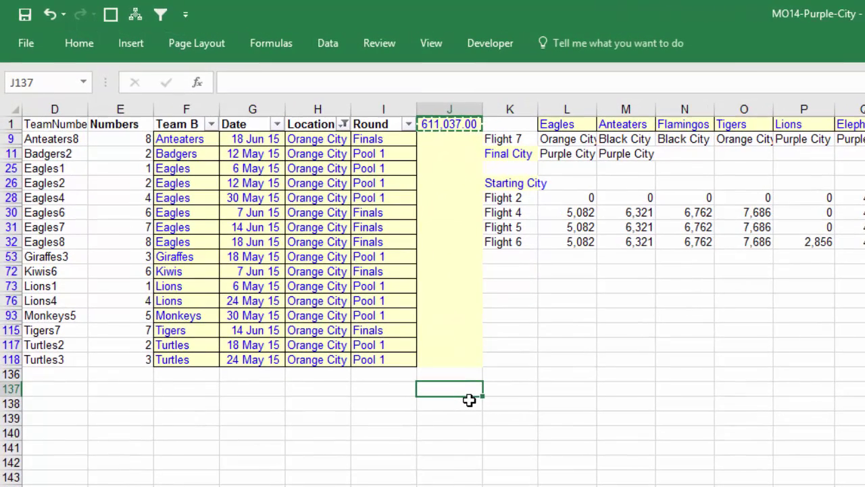
pyautogui.hotkey('alt', 'e')
pyautogui.press('s')
pyautogui.press('v')
pyautogui.press('Return')
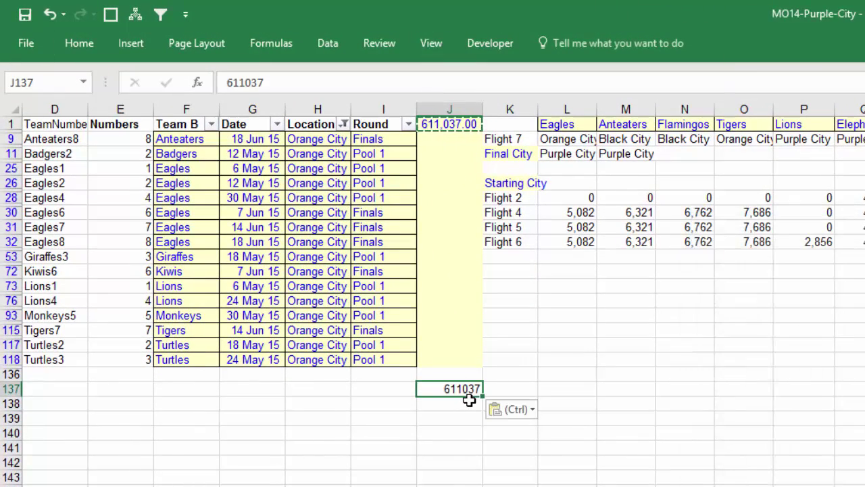
# - Restore Blue City as the location for all the filtered games
pyautogui.click(318, 139)
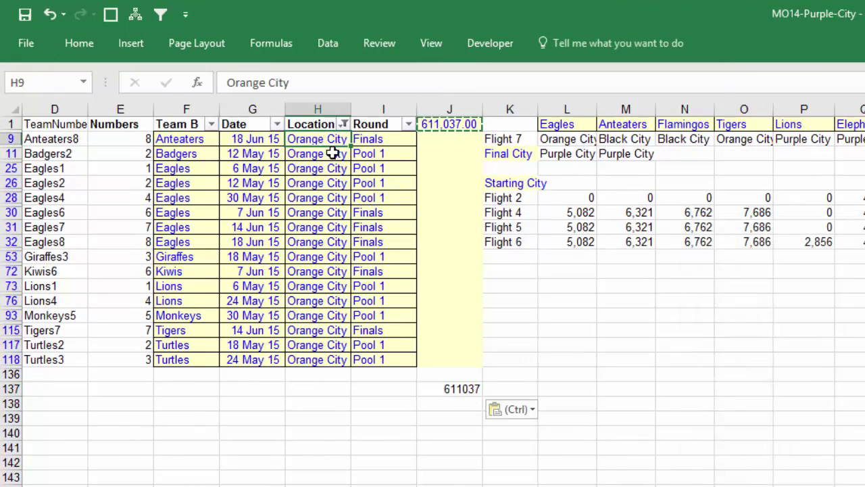
pyautogui.write('Blue')
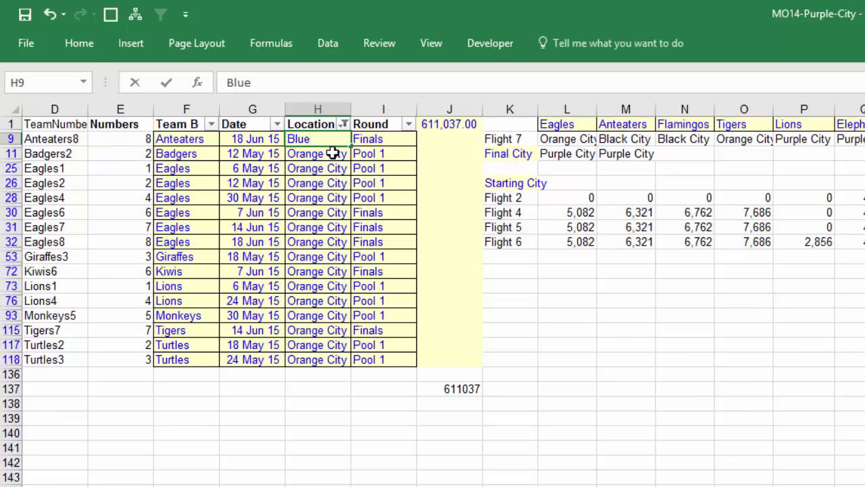
pyautogui.write(' City')
pyautogui.hotkey('ctrl', 'Return')
pyautogui.hotkey('ctrl', 'c')
pyautogui.hotkey('ctrl', 'shift', 'Down')
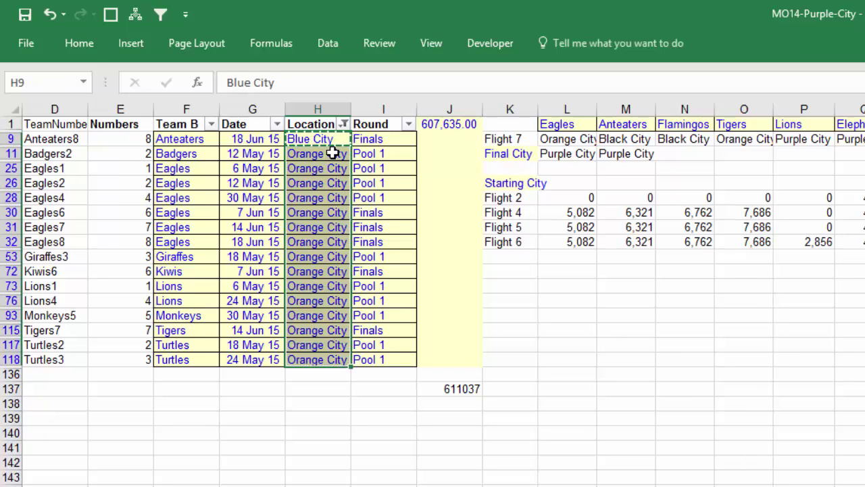
pyautogui.hotkey('ctrl', 'v')
# - Paste the restored total 632499 from J1 as a value into J138
pyautogui.press('Right')
pyautogui.press('Right')
pyautogui.hotkey('ctrl', 'Up')
pyautogui.hotkey('ctrl', 'c')
pyautogui.hotkey('ctrl', 'Down')
pyautogui.press('Down')
pyautogui.hotkey('ctrl', 'alt', 'v')
pyautogui.press('v')
pyautogui.press('Return')
# - Compute the difference =J138-J137 in J139, formatted as 21,462.00
pyautogui.press('Down')
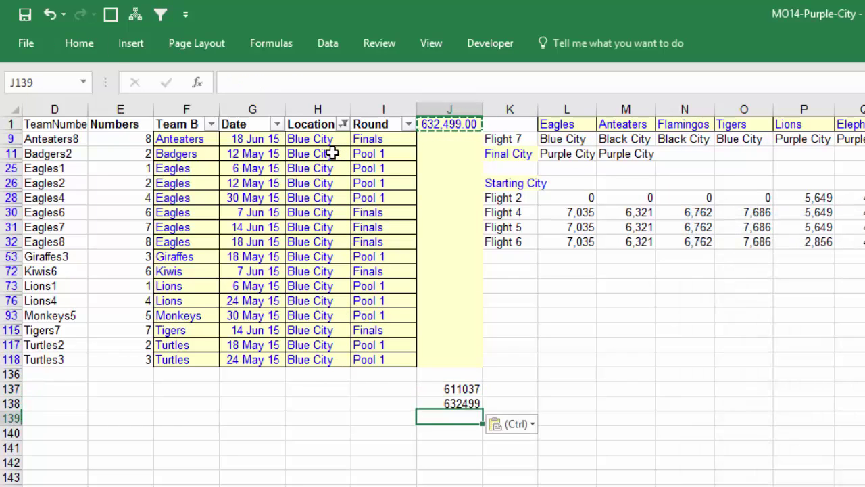
pyautogui.write('=')
pyautogui.press('Up')
pyautogui.write('-')
pyautogui.press('Up')
pyautogui.press('Up')
pyautogui.press('Return')
pyautogui.press('Up')
pyautogui.hotkey('ctrl', 'shift', '1')
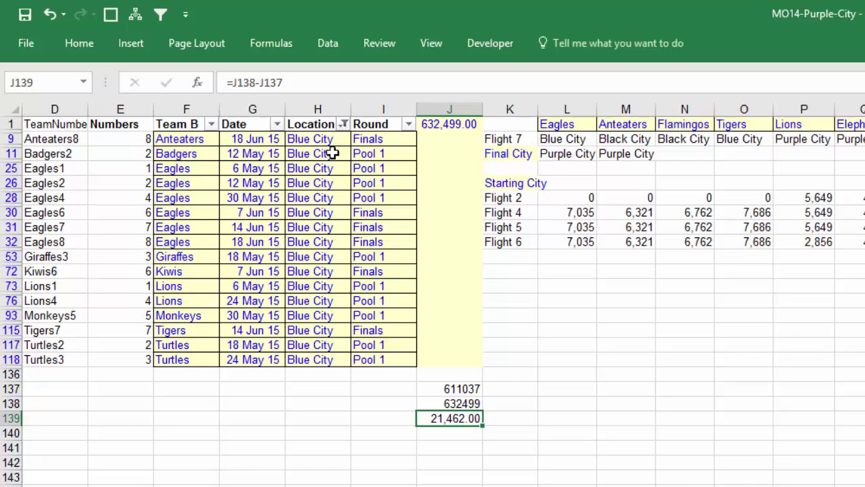
pyautogui.press('Up')
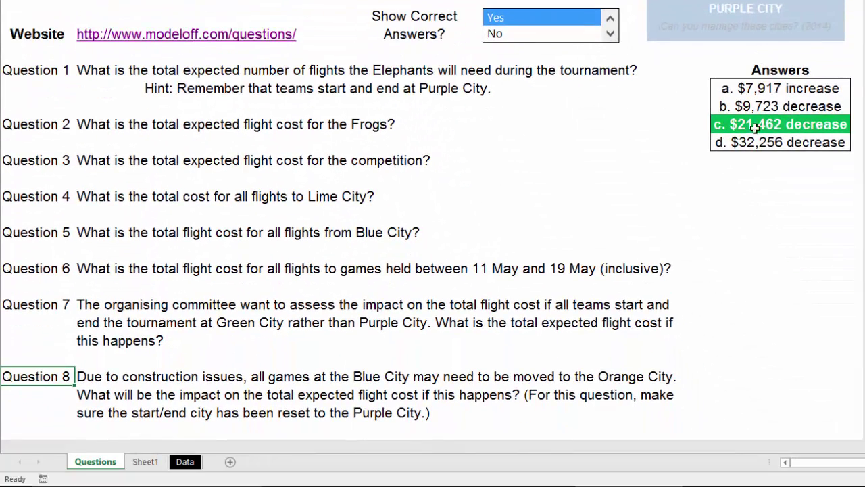
pyautogui.hotkey('ctrl', 'pagedown')
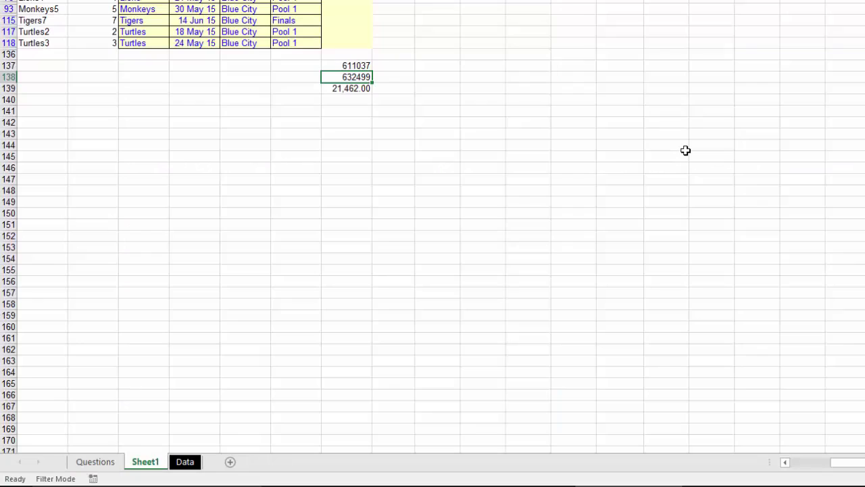
pyautogui.click(360, 90)
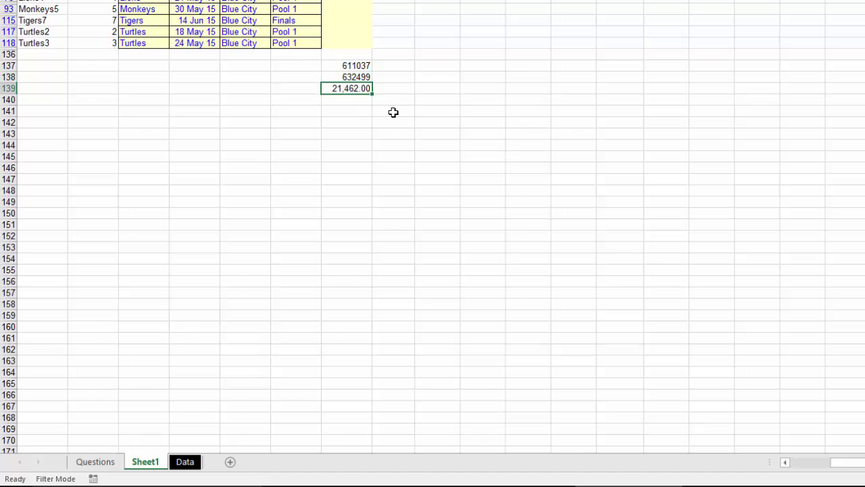
pyautogui.hotkey('ctrl', 'pageup')
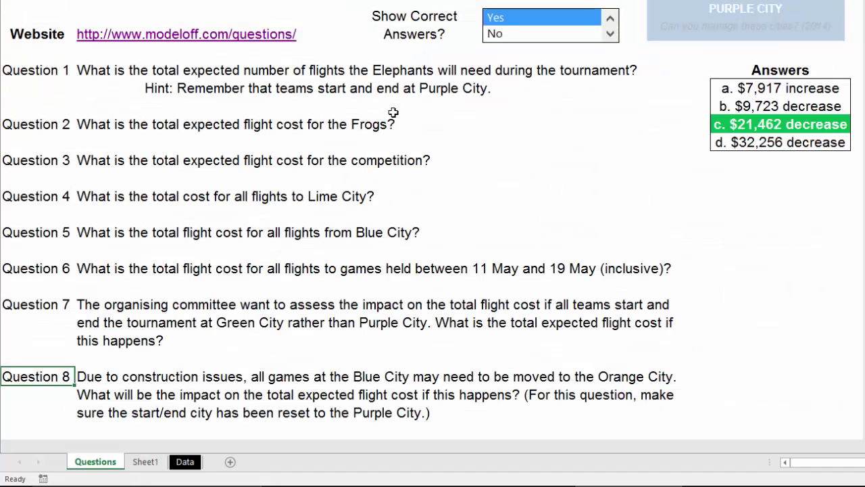